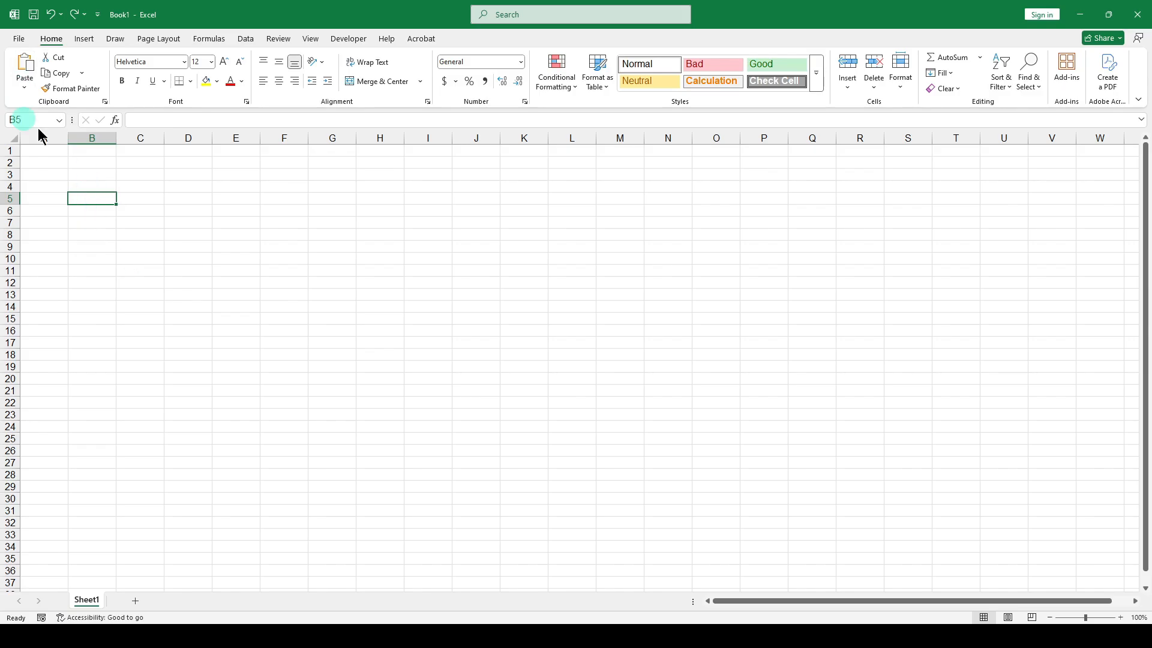
- Paste the copied orders table into the sheet starting at cell B5 and look through its rows
click(20, 86)
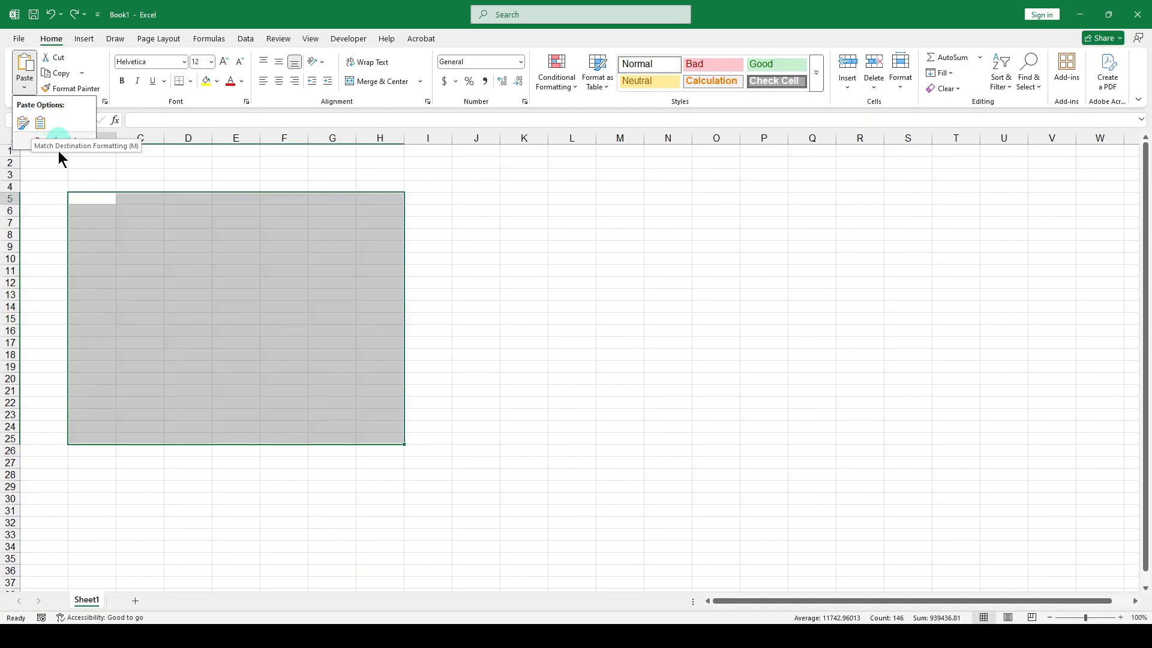
click(94, 198)
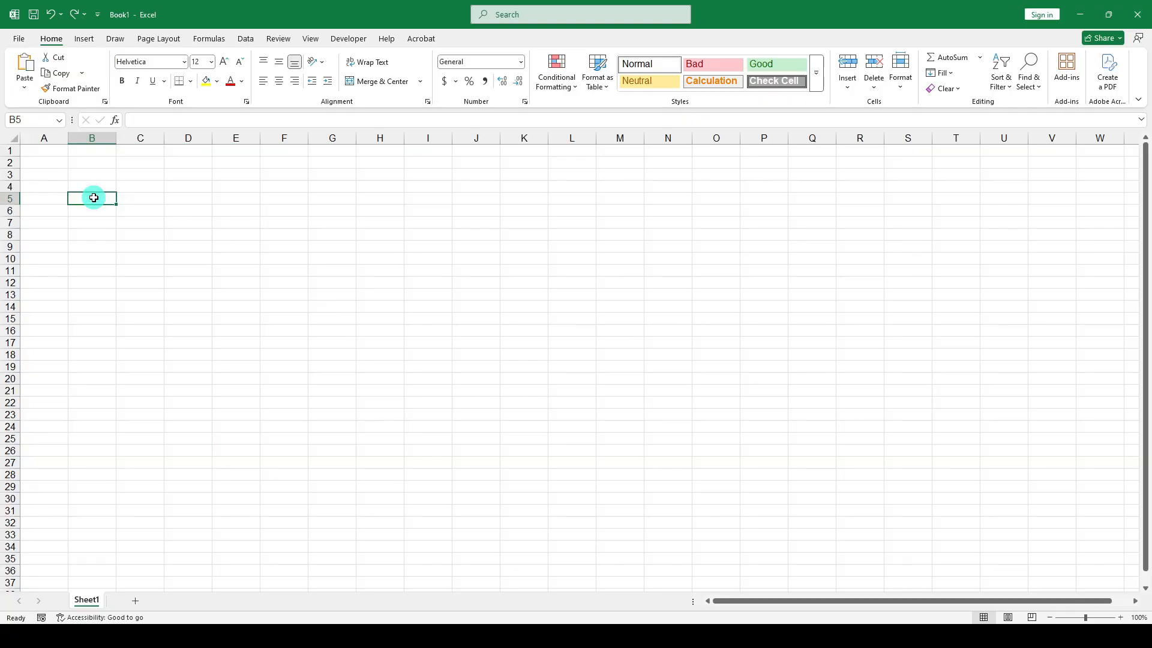
key(ctrl+v)
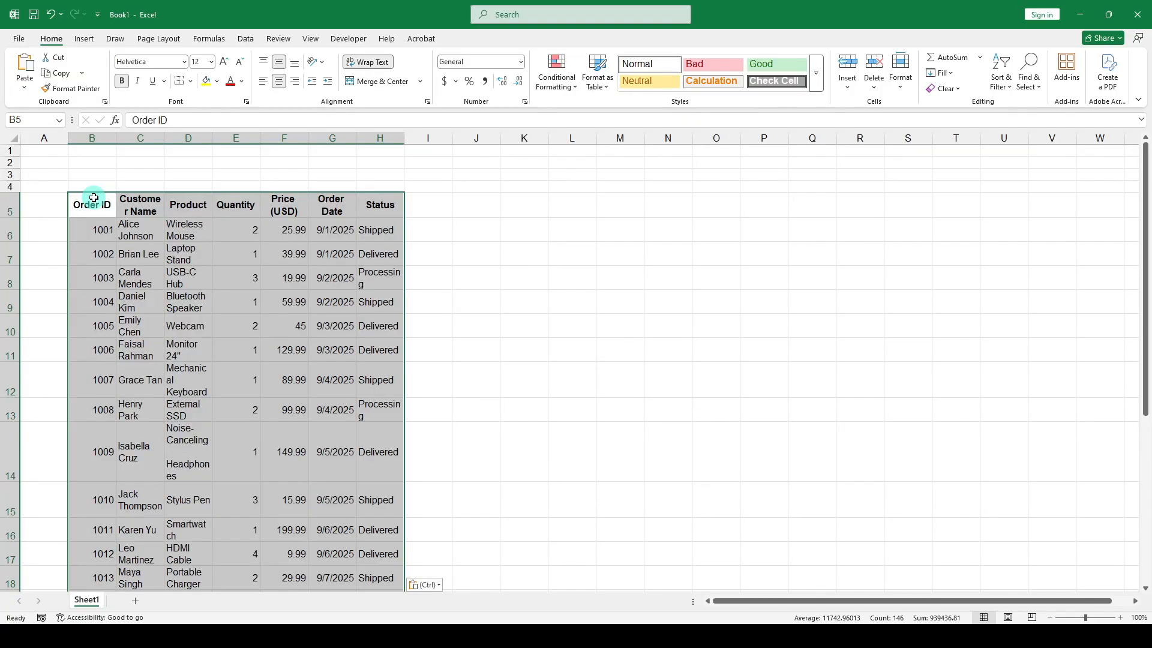
scroll(242, 292, down, 5)
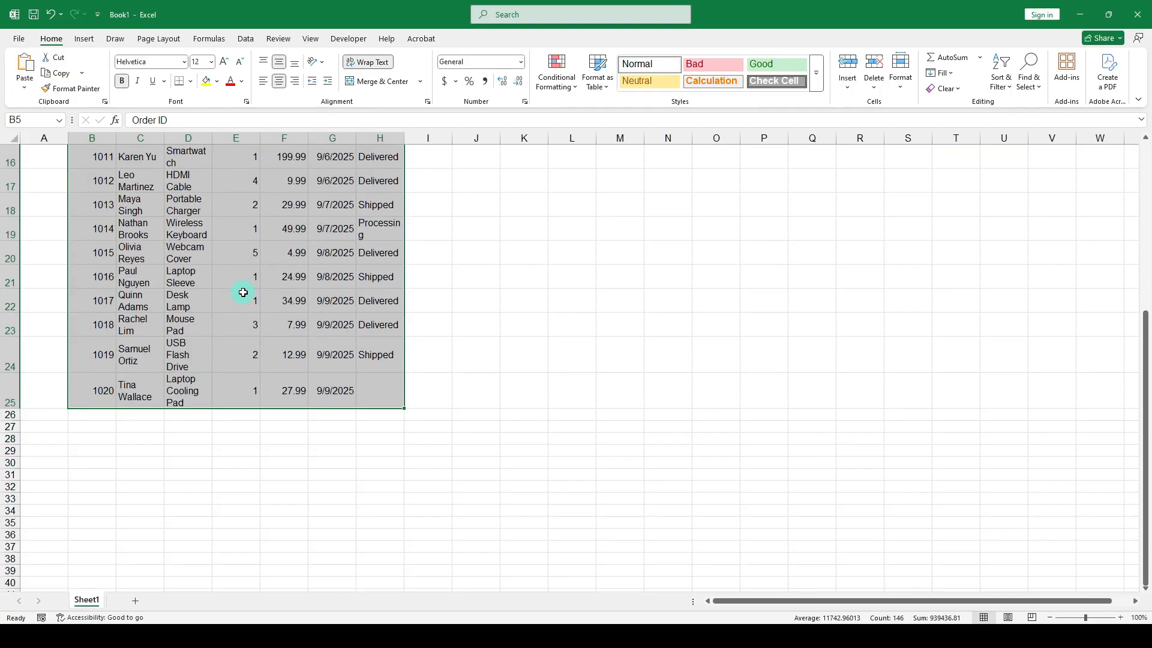
scroll(242, 293, up, 5)
click(84, 205)
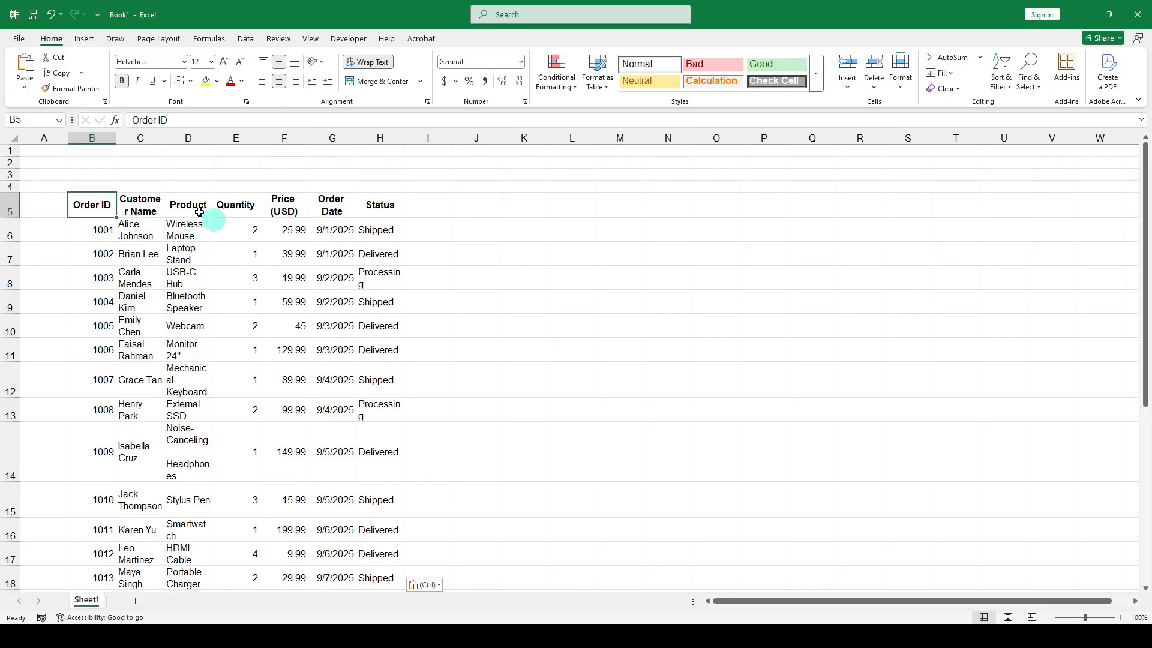
scroll(238, 344, down, 2)
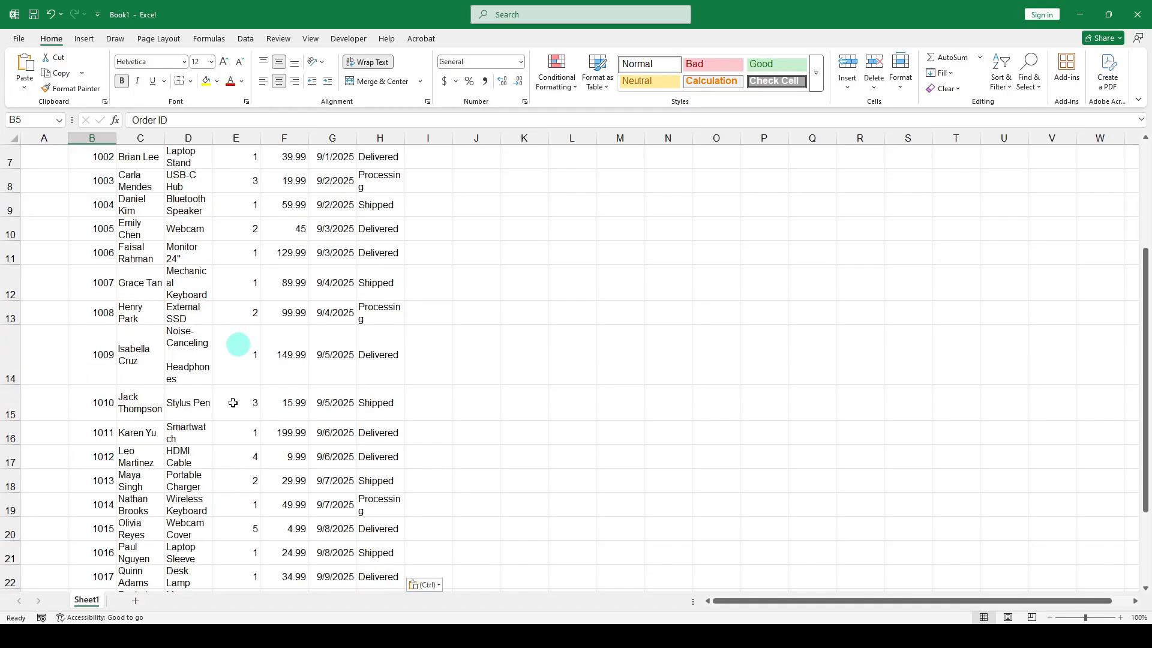
scroll(233, 402, down, 3)
scroll(218, 321, up, 5)
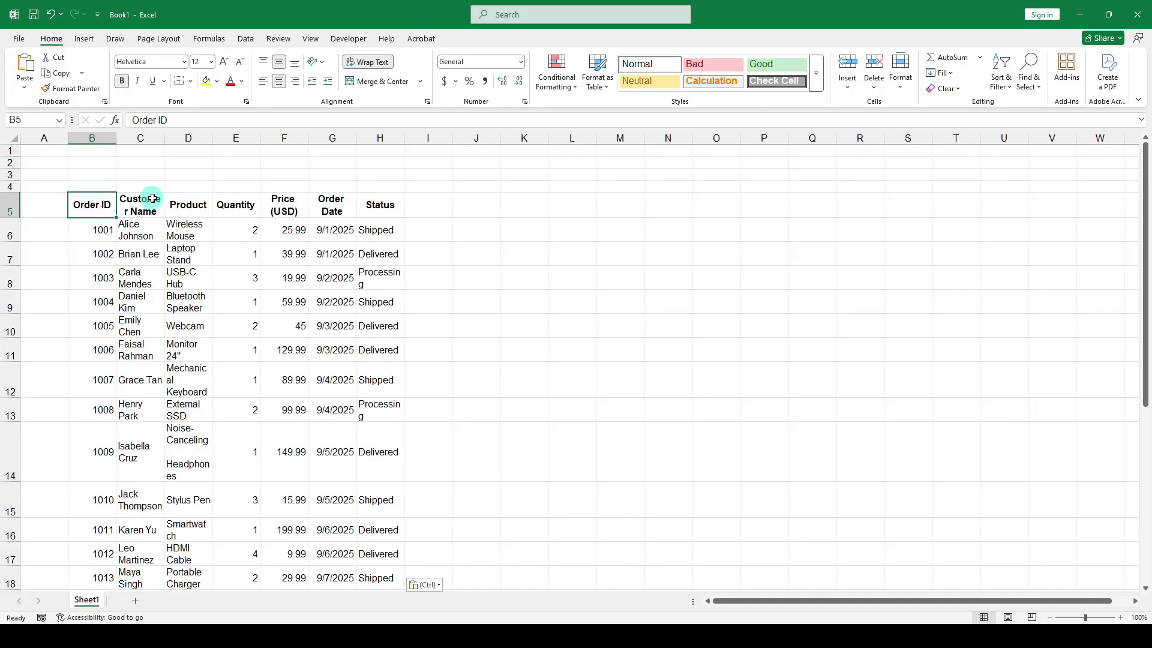
- Copy the range B5:H9 and view the paste options offered for cell J5
click(474, 204)
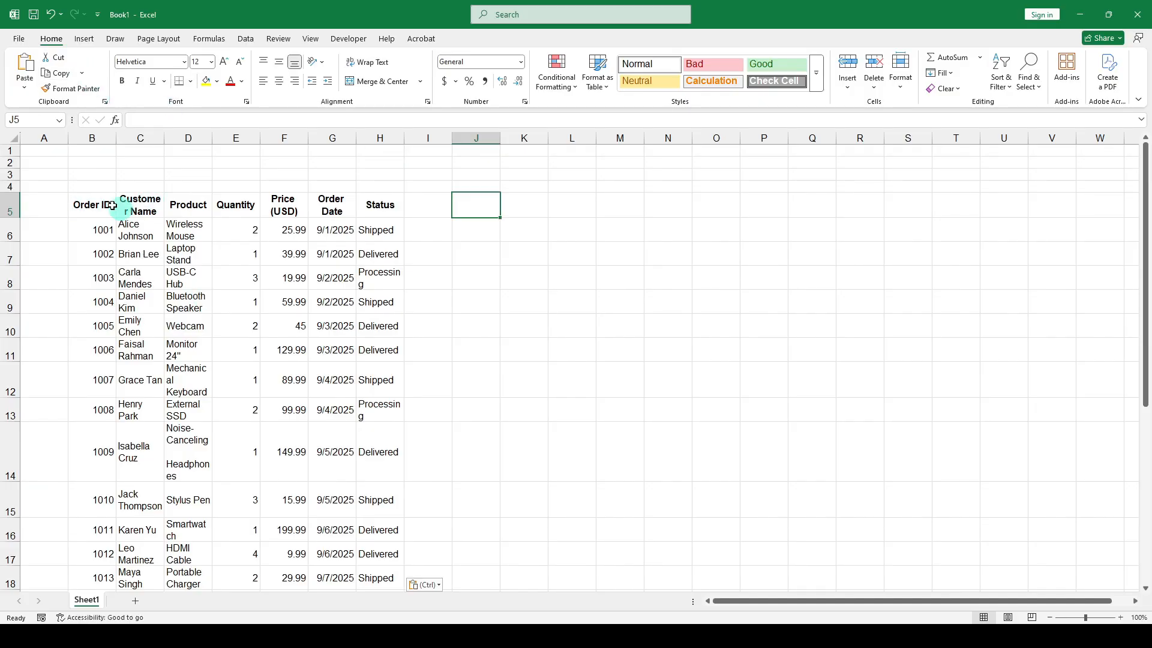
click(105, 208)
drag(114, 208, 392, 295)
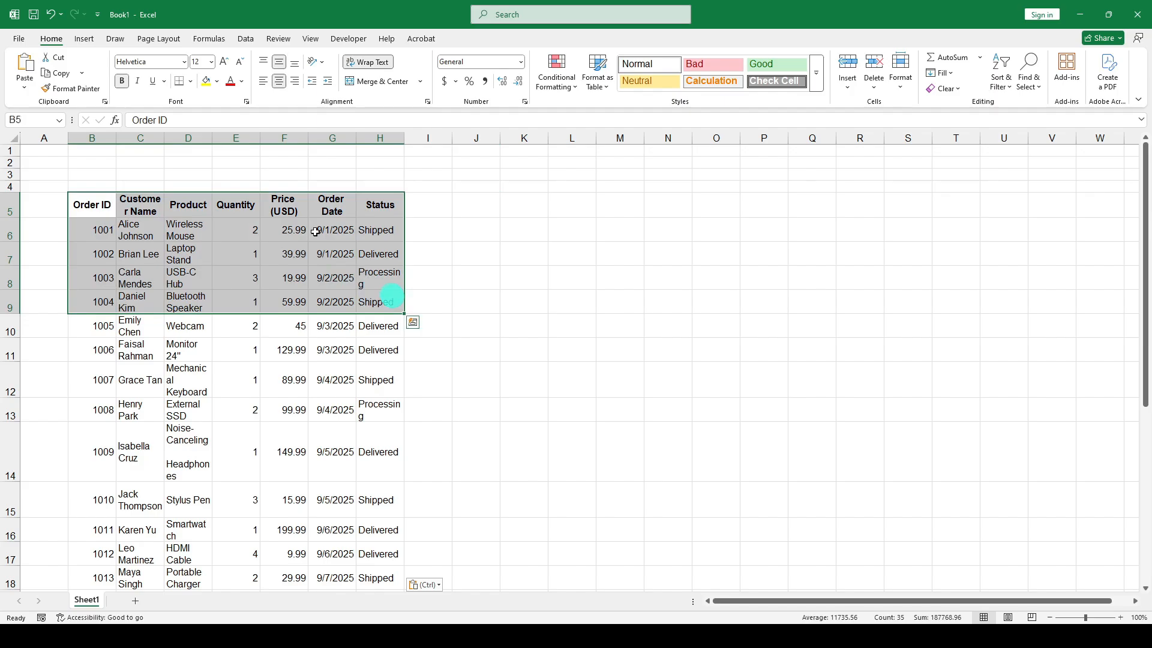
click(60, 74)
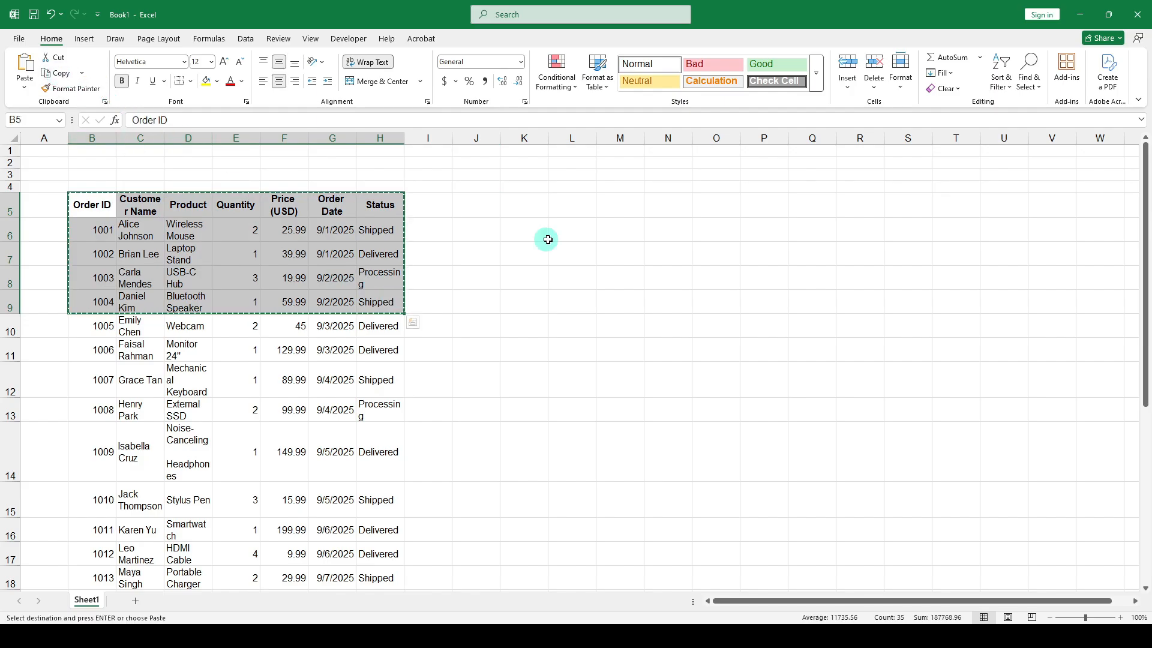
click(469, 204)
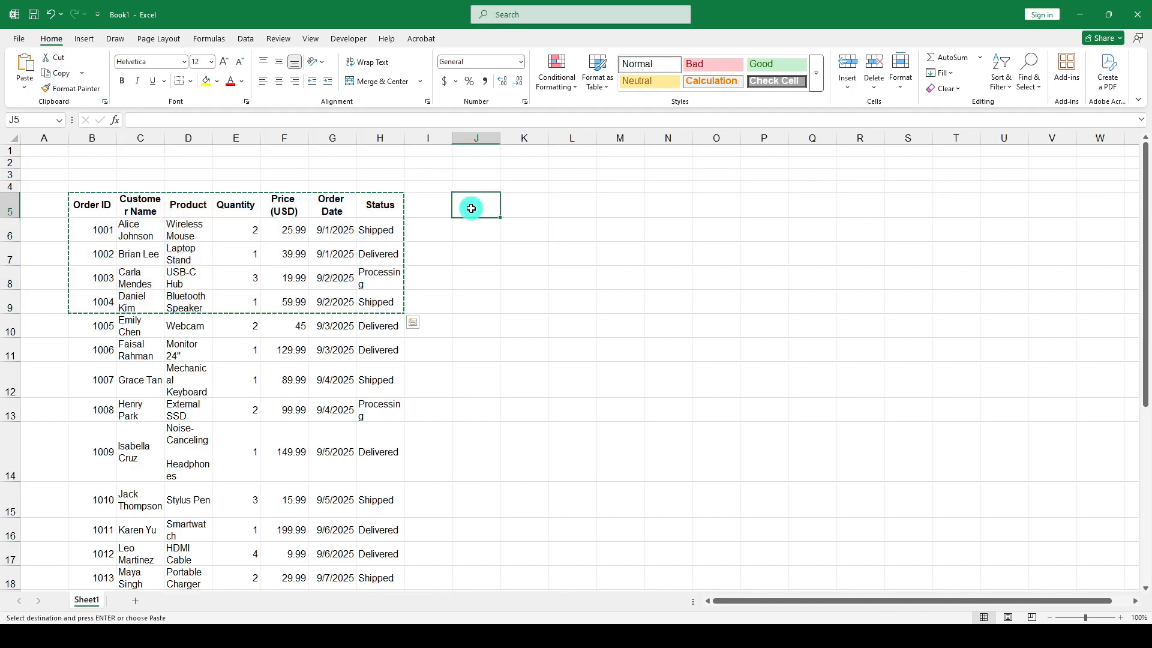
click(24, 87)
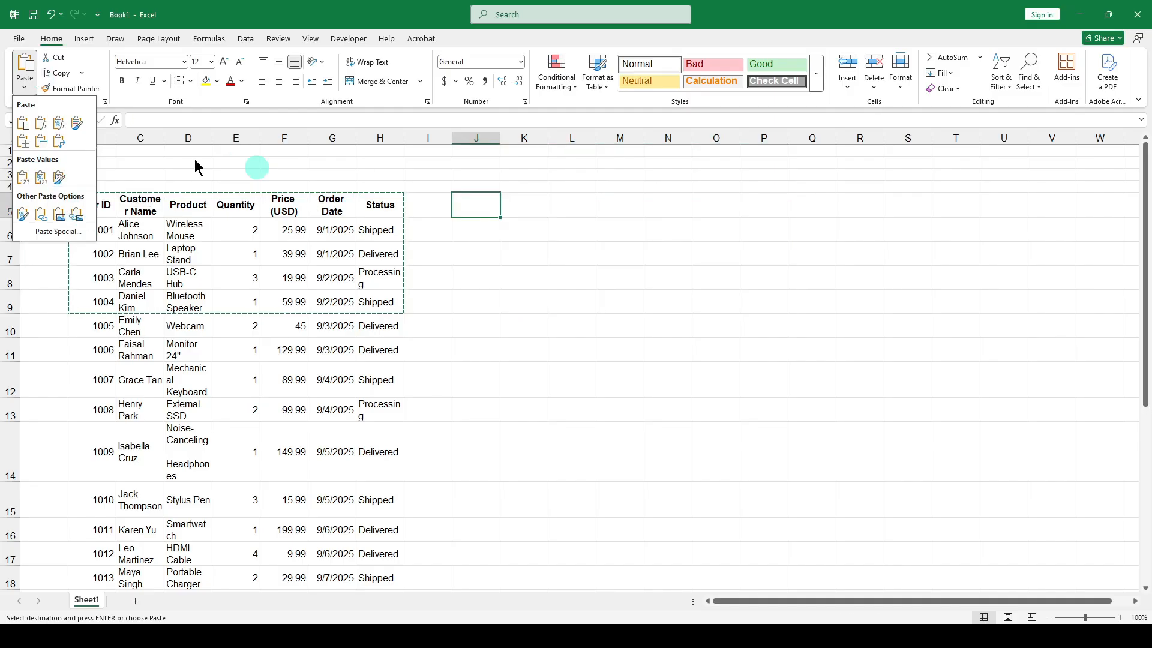
key(Escape)
- Copy the header and the first five orders in B5:H10 and paste them at cell J5
drag(93, 207, 383, 314)
key(ctrl+c)
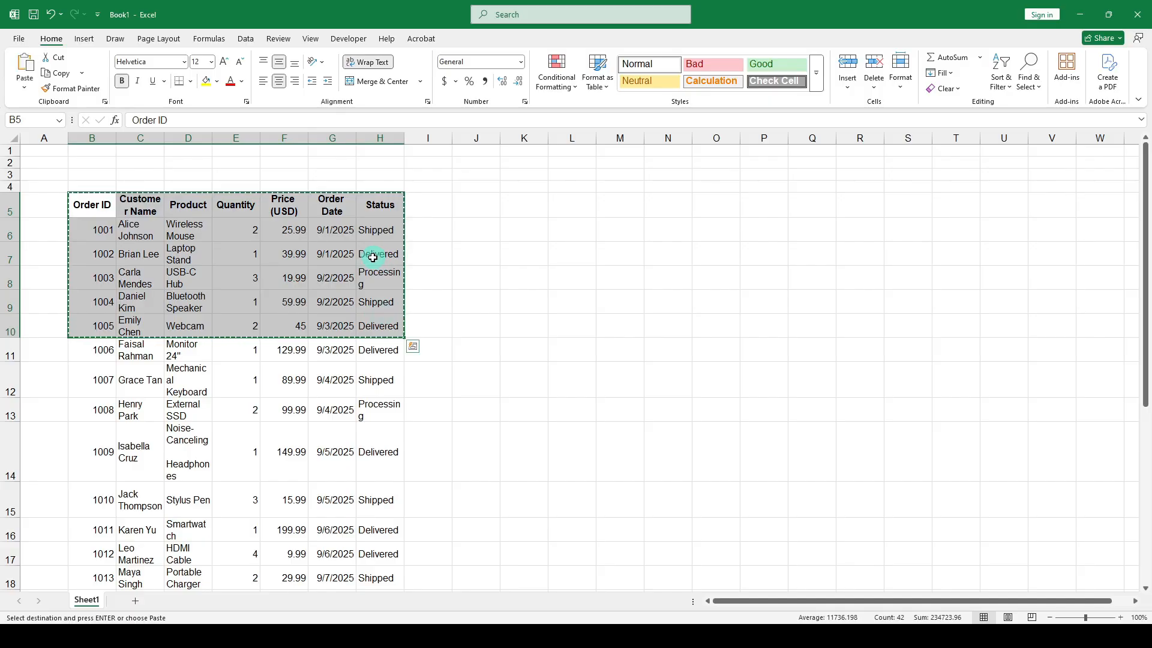
click(463, 205)
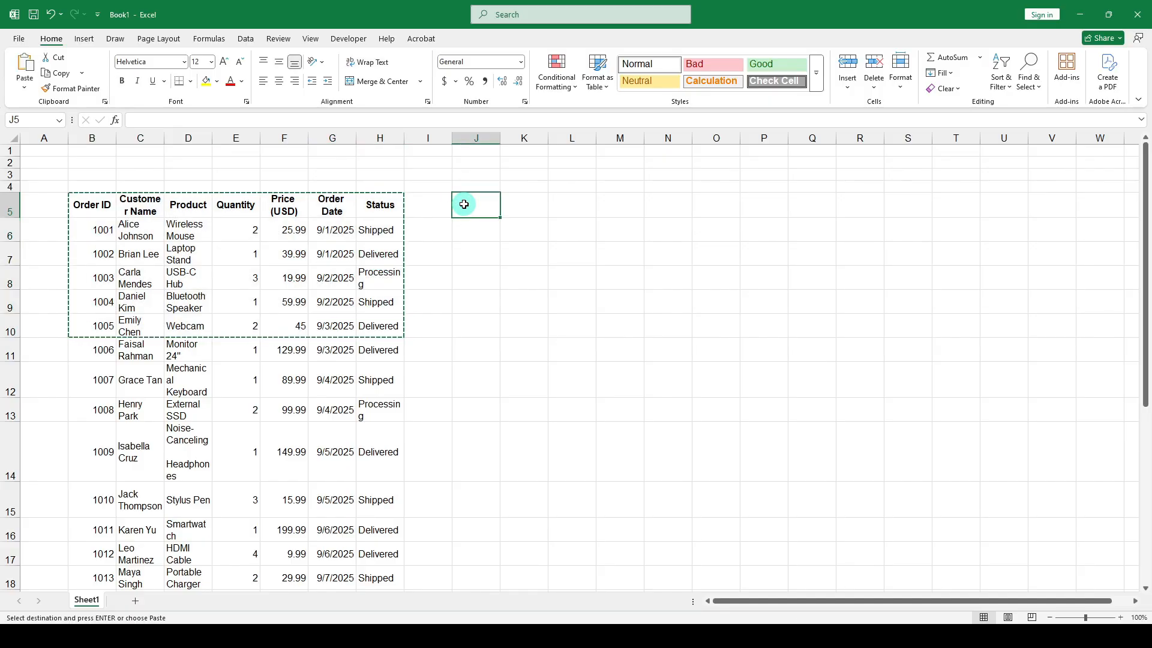
key(ctrl+v)
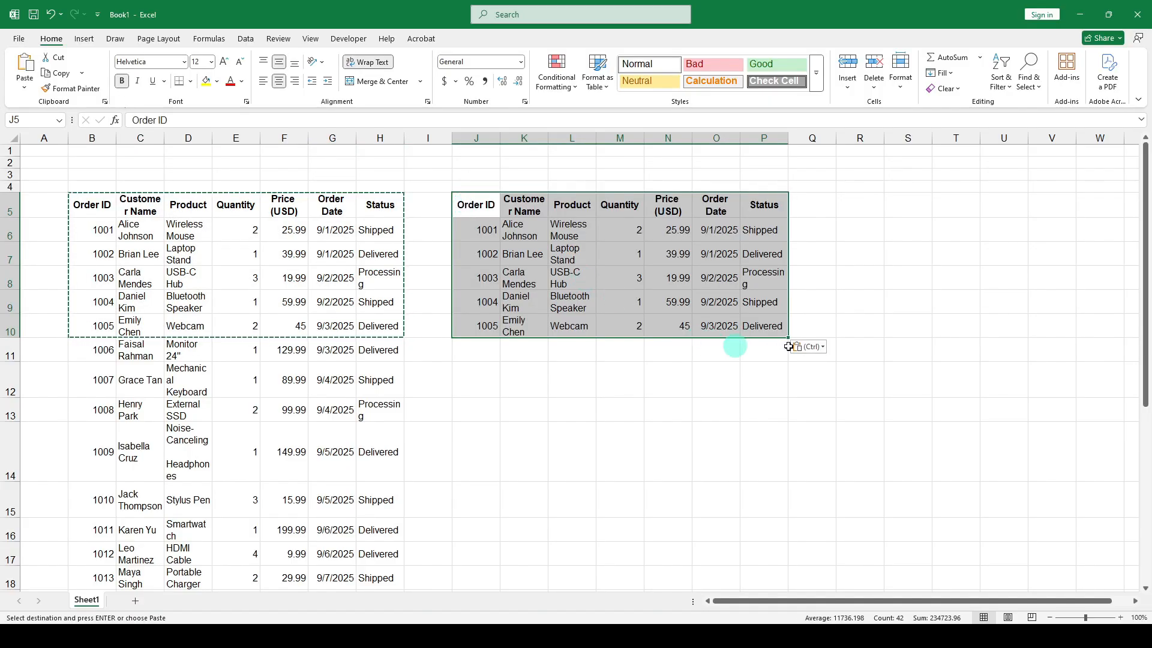
- View the paste options of the duplicated range at J5 and undo that paste
click(811, 347)
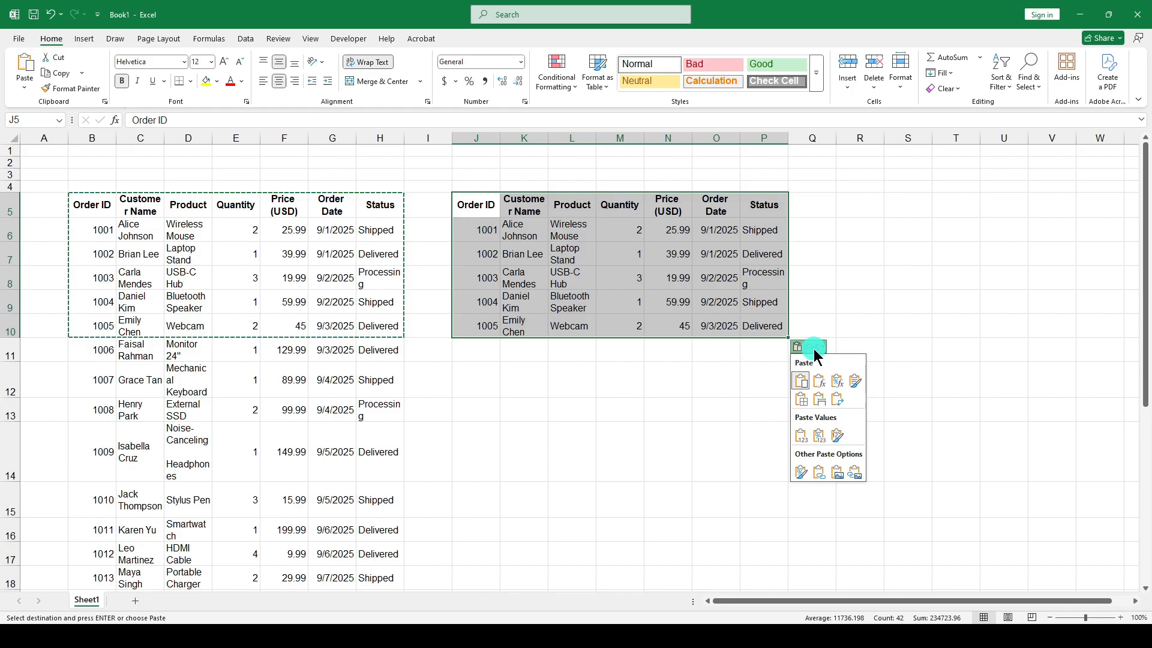
click(822, 382)
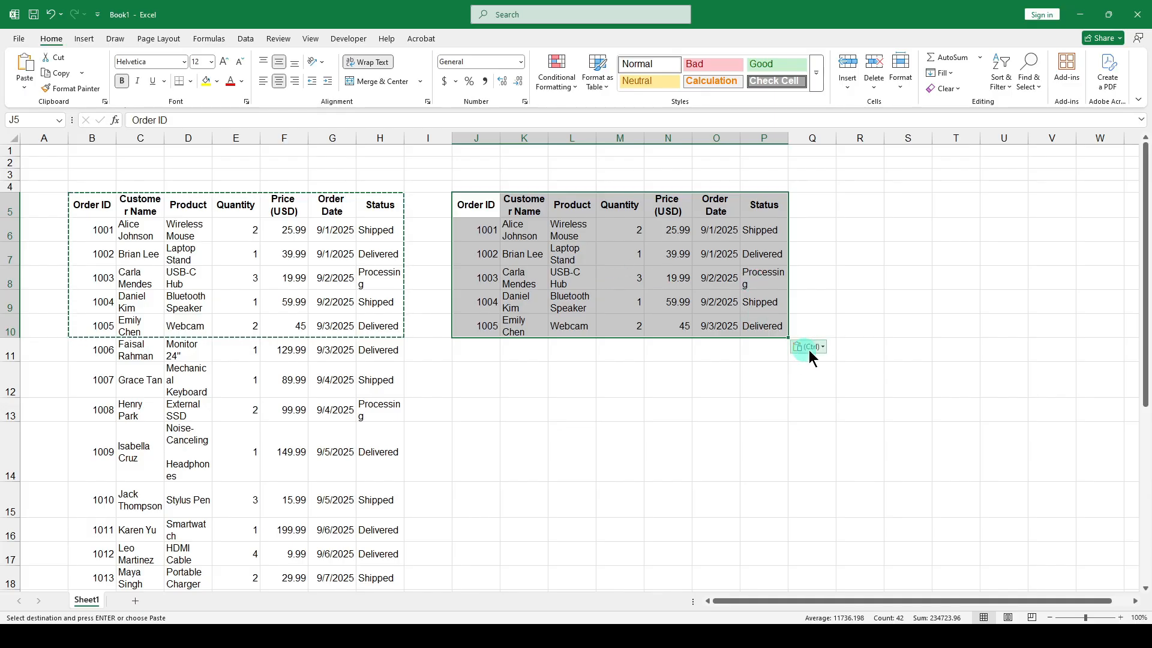
click(822, 351)
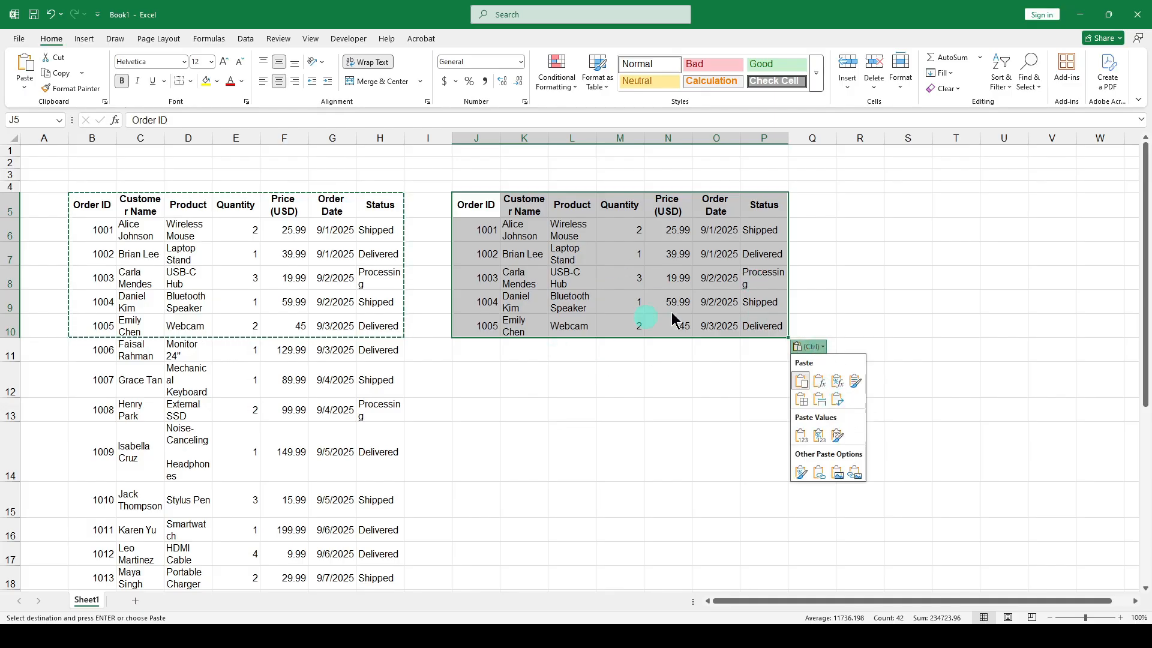
key(ctrl+z)
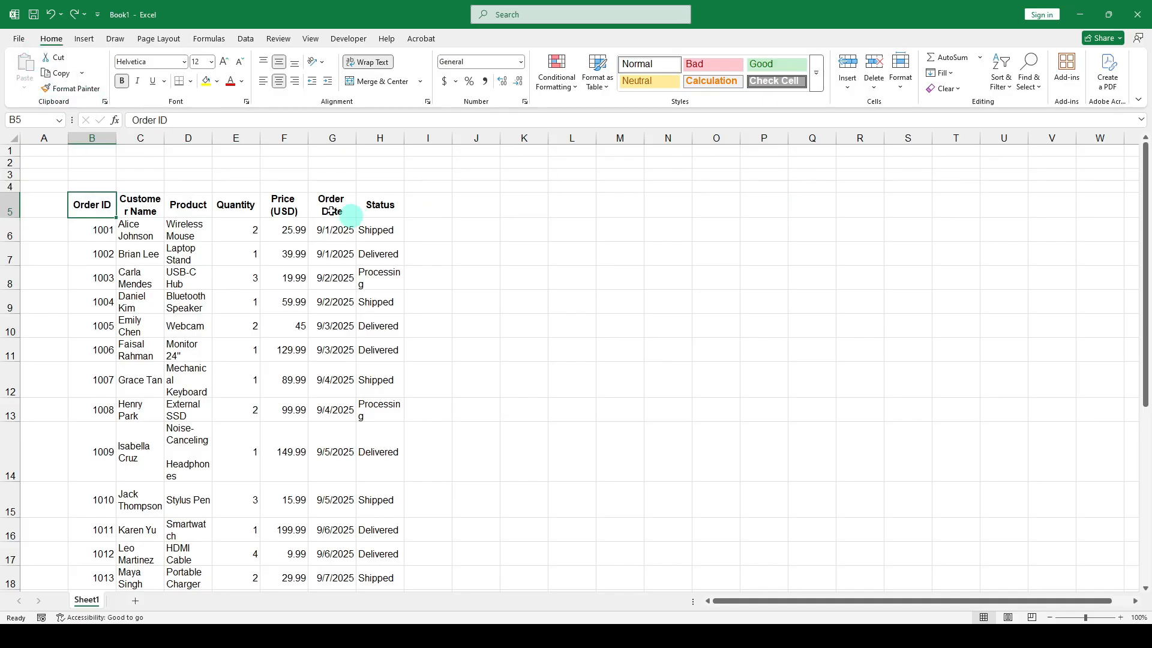
click(222, 207)
click(90, 204)
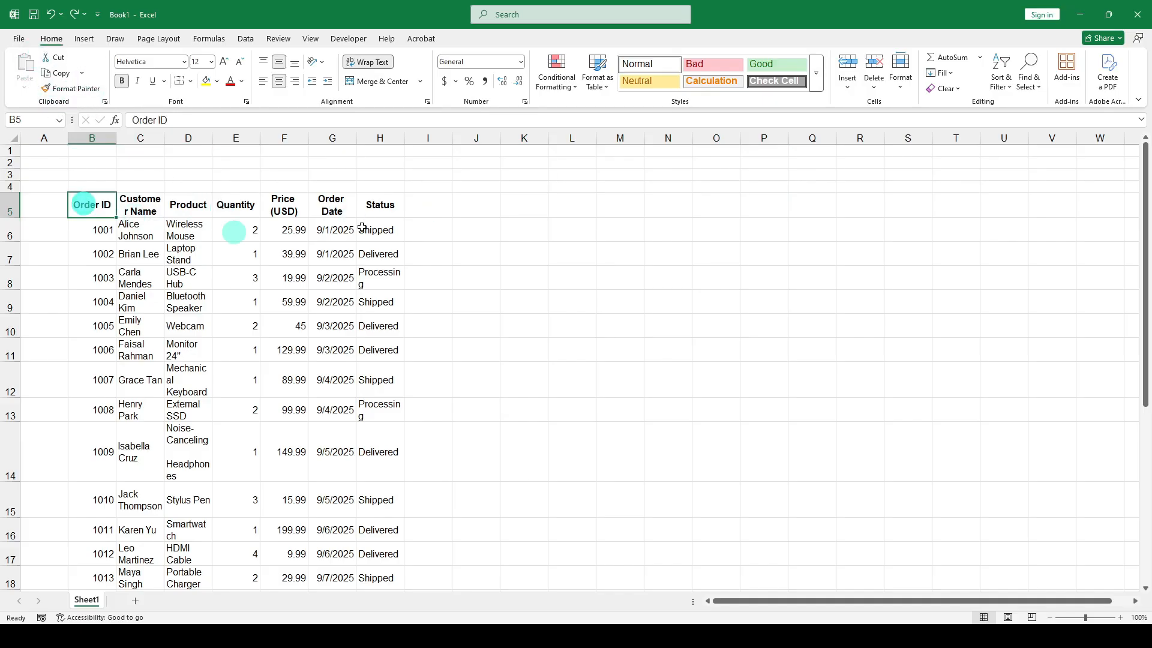
click(467, 208)
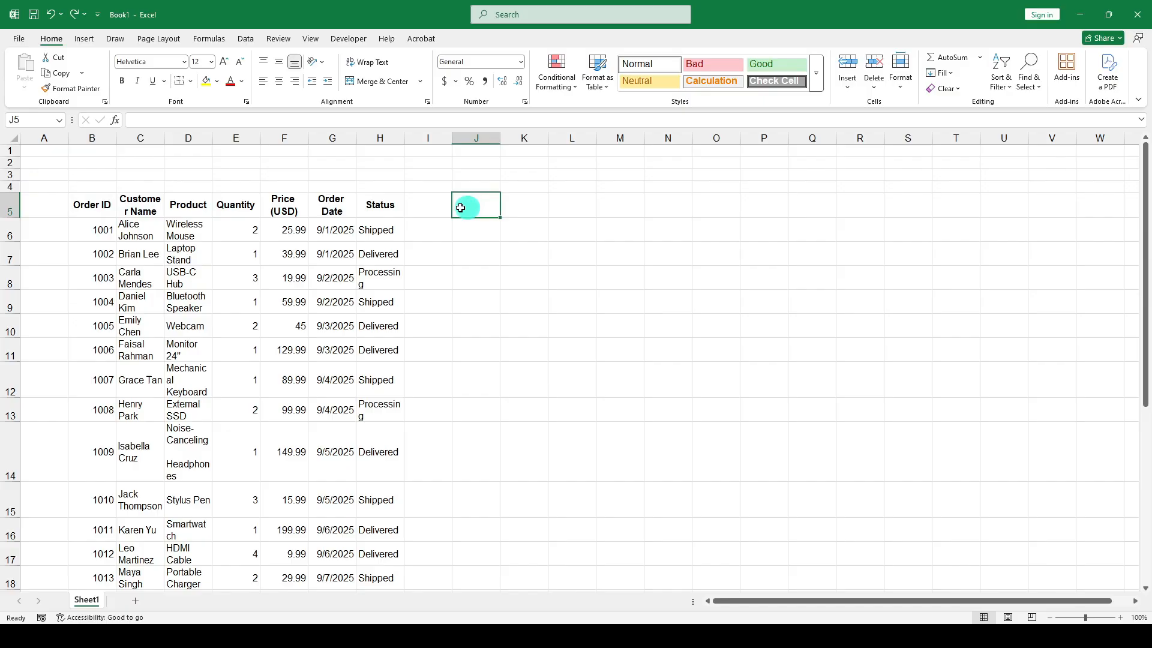
click(87, 201)
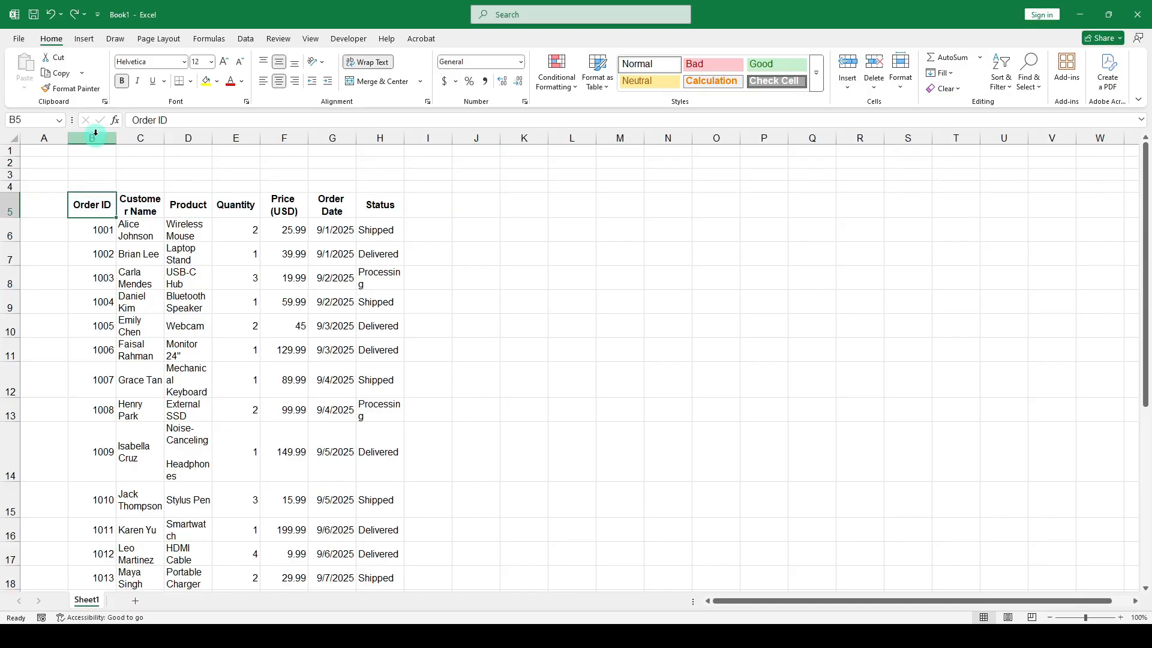
drag(95, 133, 363, 144)
click(262, 233)
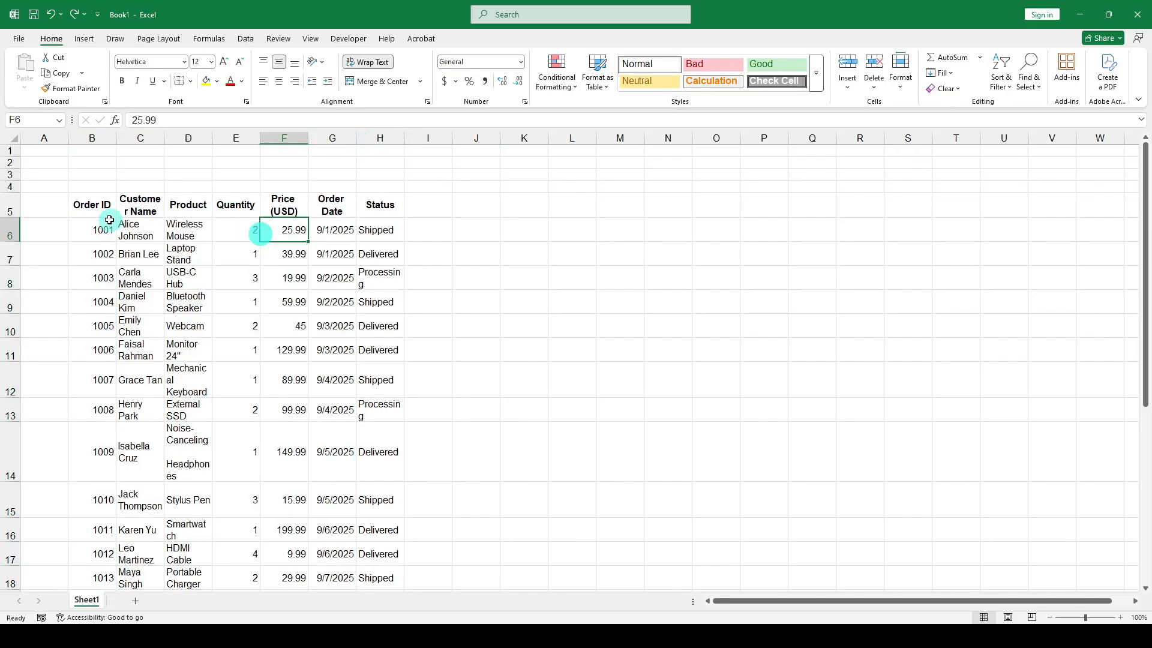
- Enlarge the text of the header row B5:H5 to size 16 and reduce it to size 11
drag(101, 208, 380, 211)
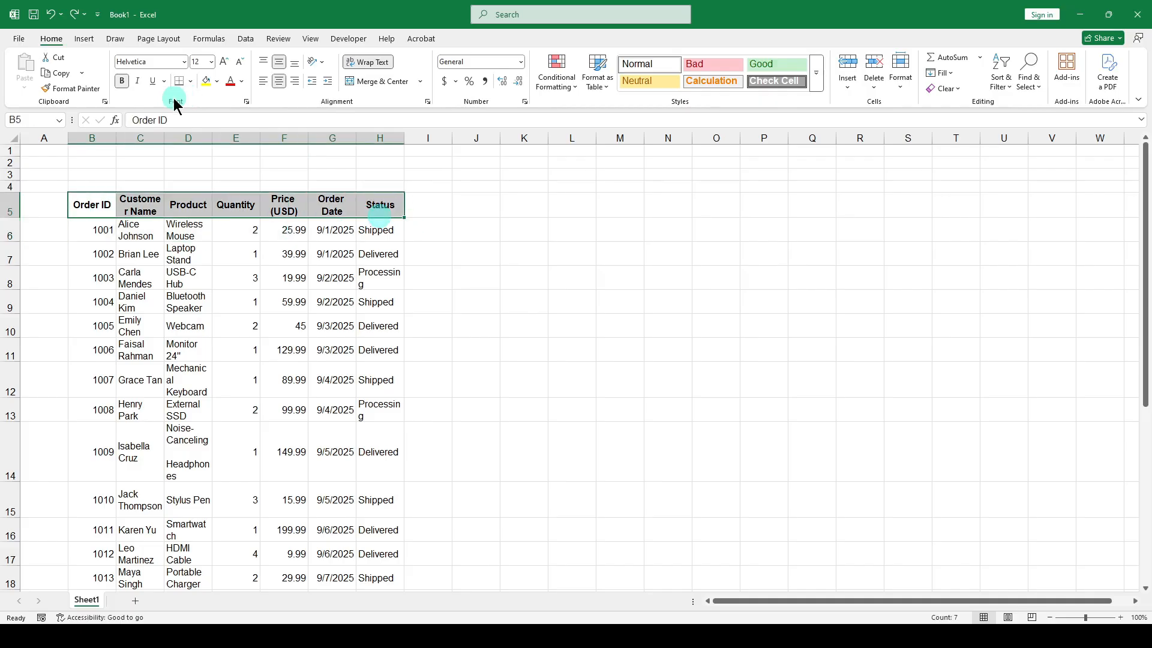
click(226, 62)
click(226, 63)
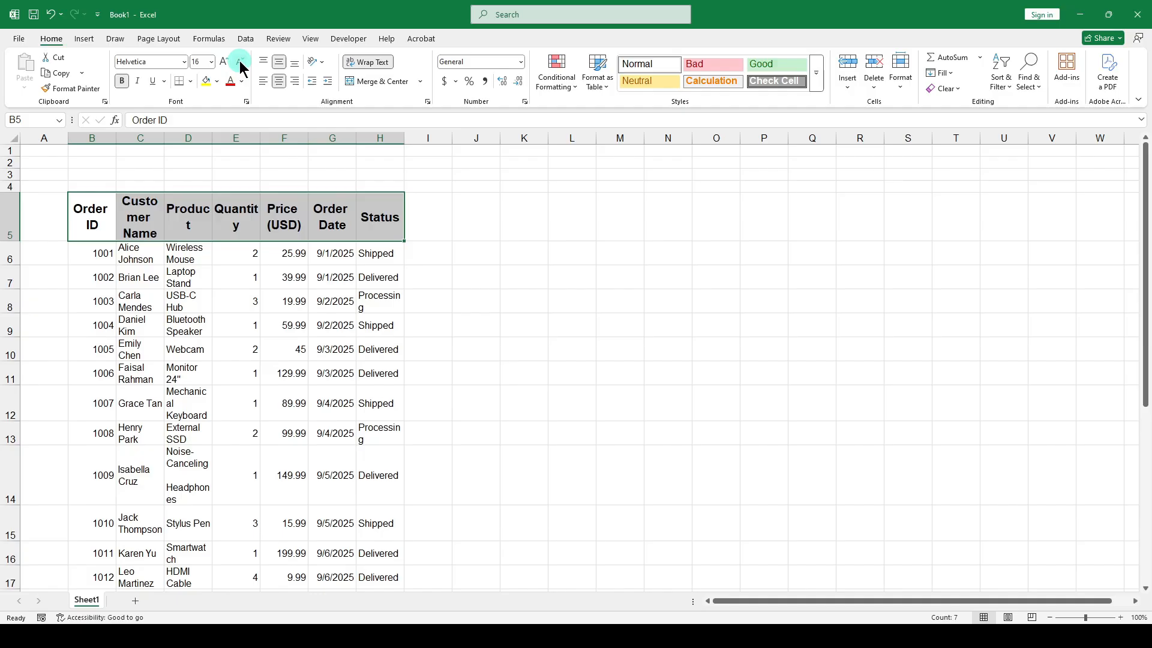
click(240, 63)
click(241, 63)
click(240, 63)
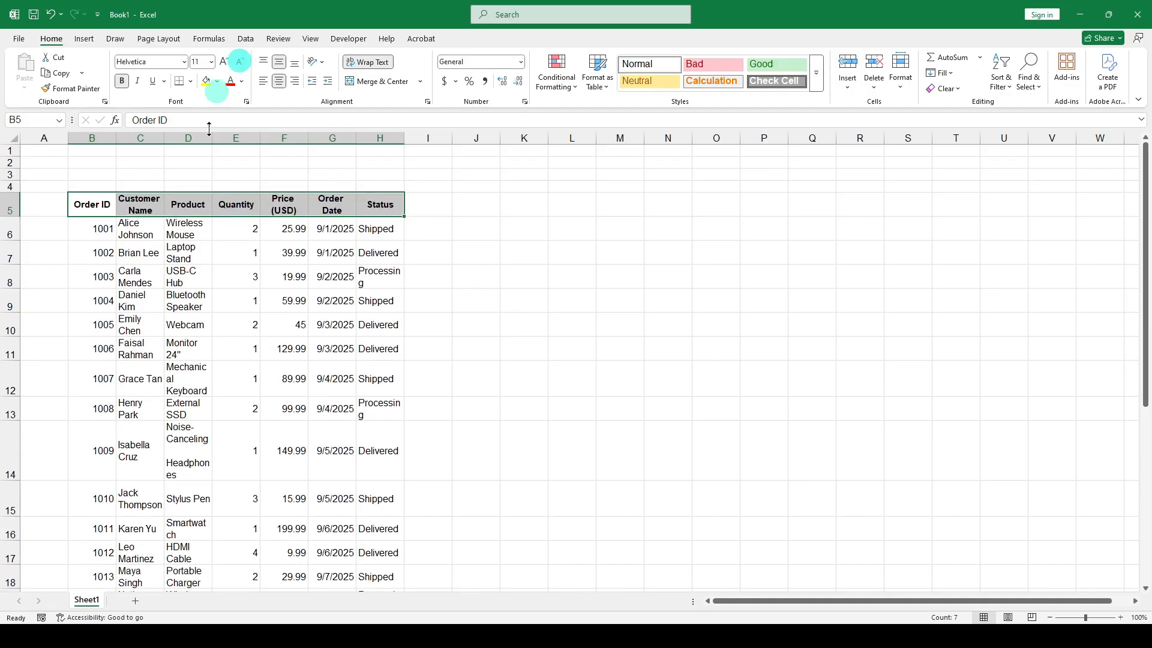
- Preview typefaces from the font list, such as the Arial, Artifakt Element and Bahnschrift families, on the header row
click(172, 60)
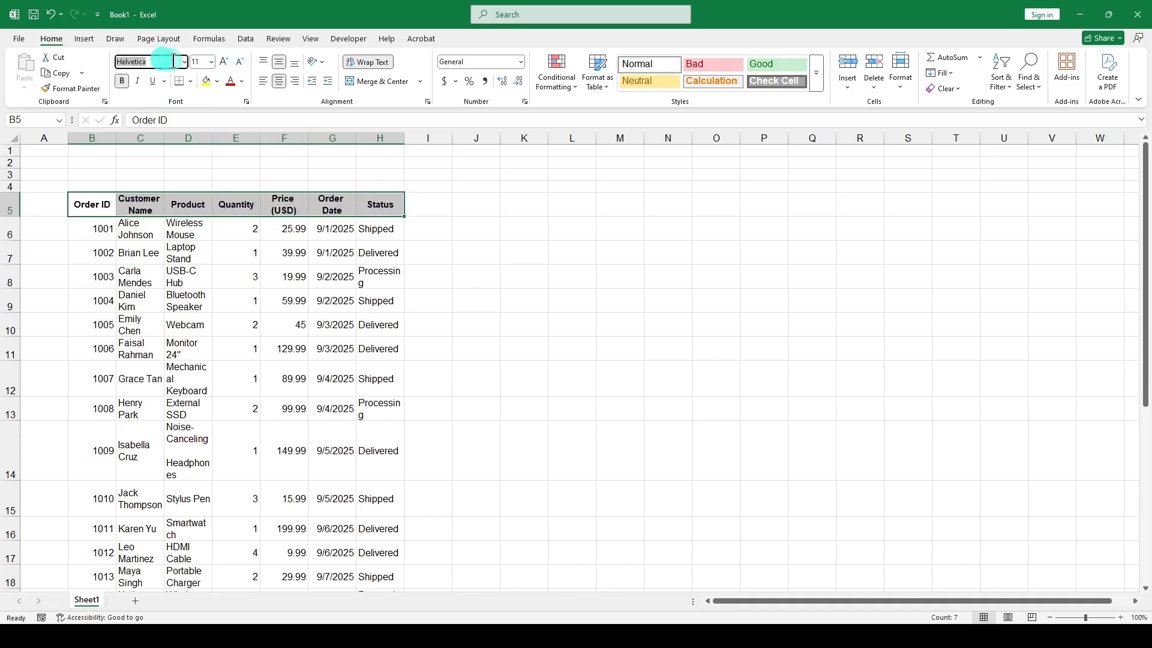
click(186, 63)
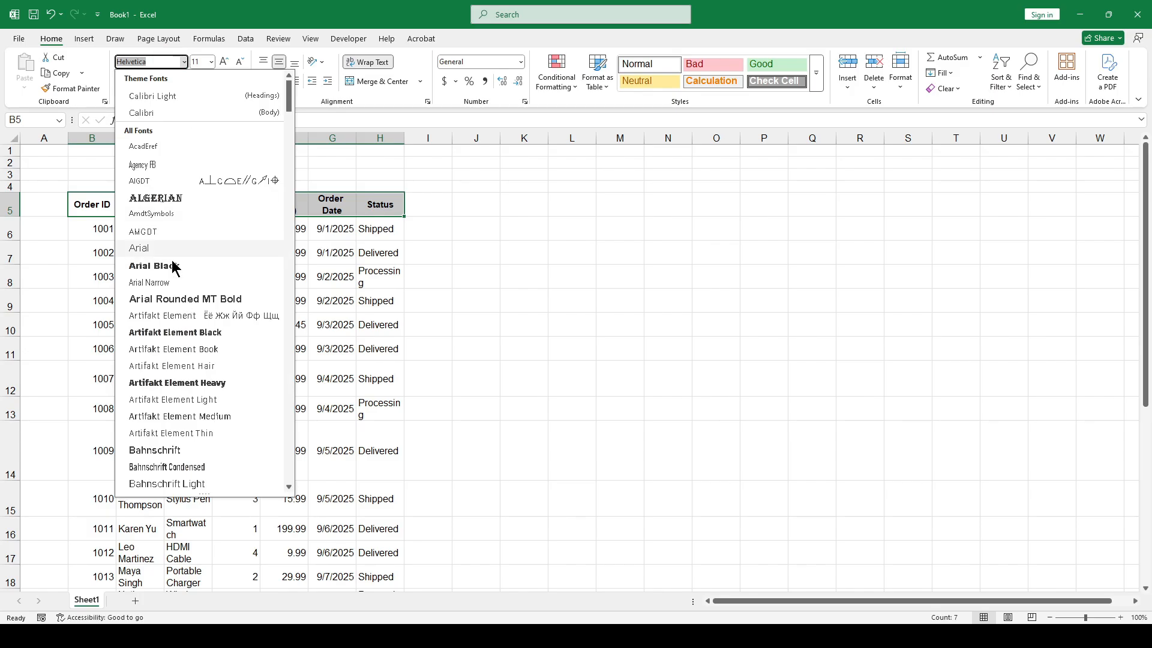
scroll(185, 282, down, 1)
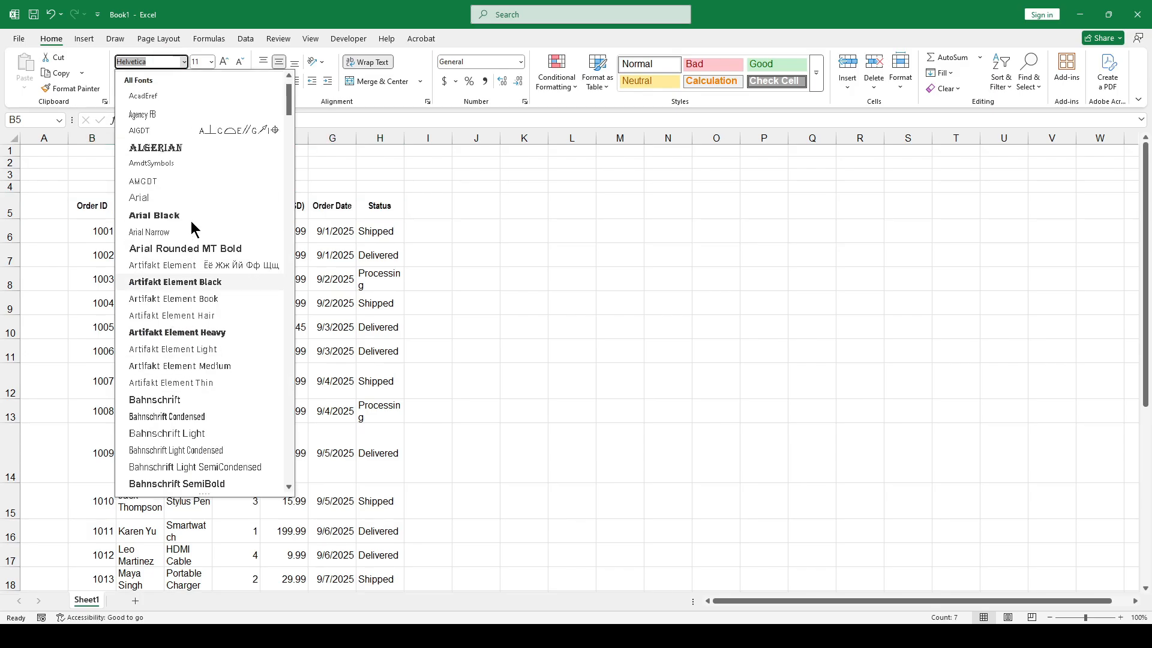
scroll(181, 366, down, 2)
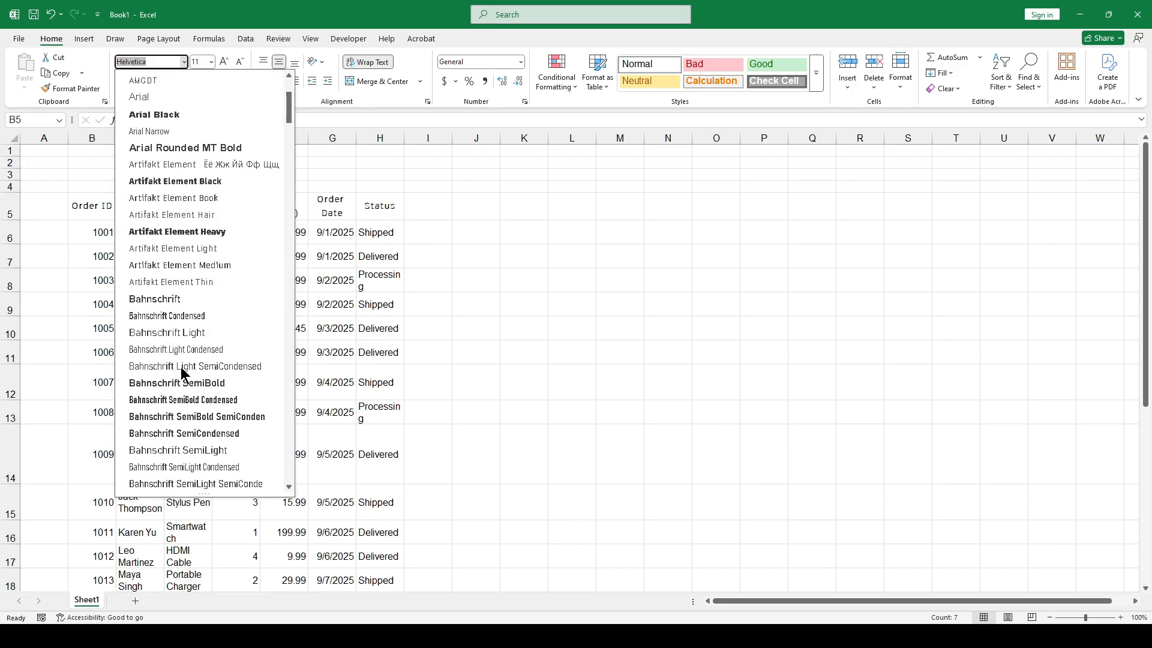
- Try bold off and on, and italic on and off, for the header row B5:H5
drag(92, 204, 361, 203)
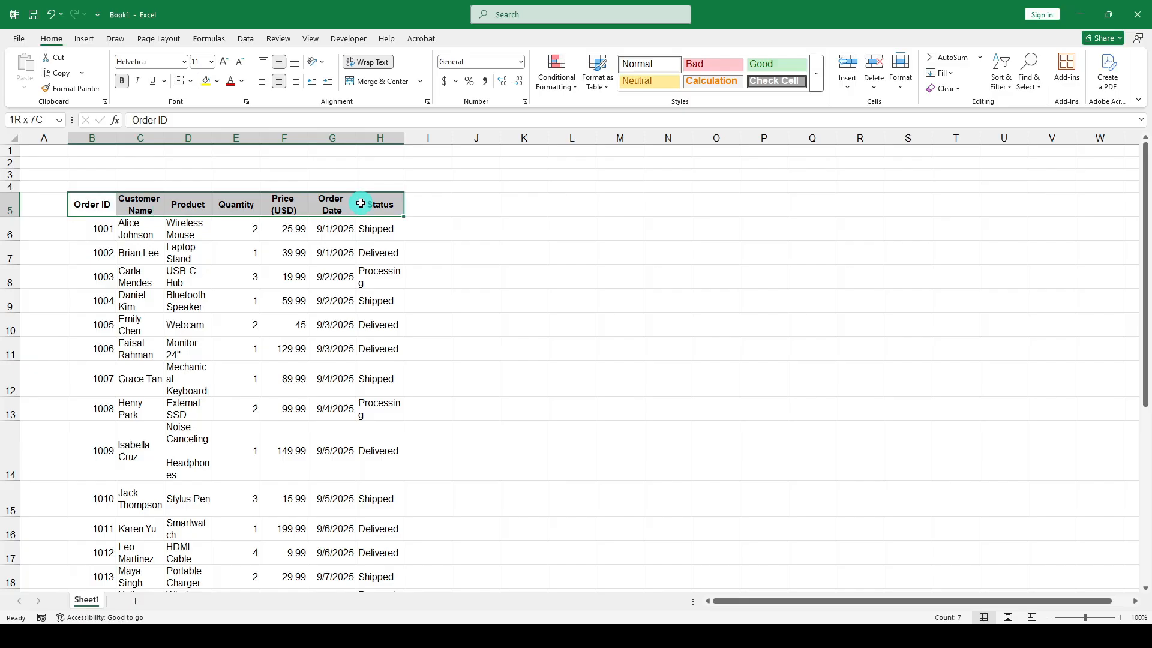
click(121, 81)
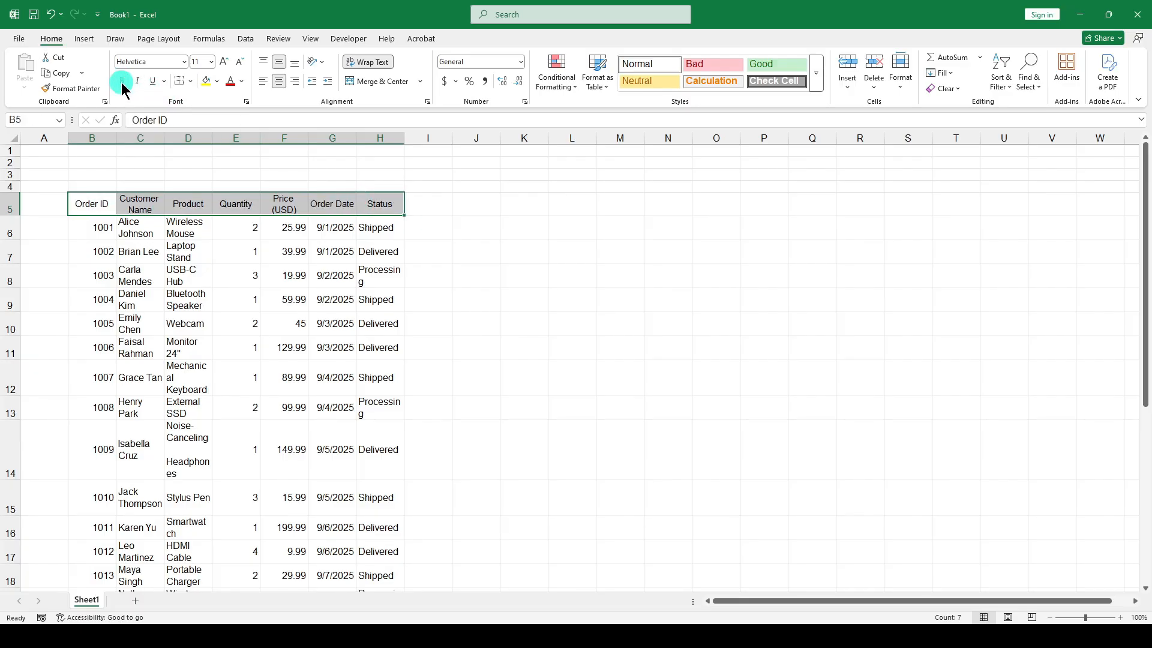
click(121, 82)
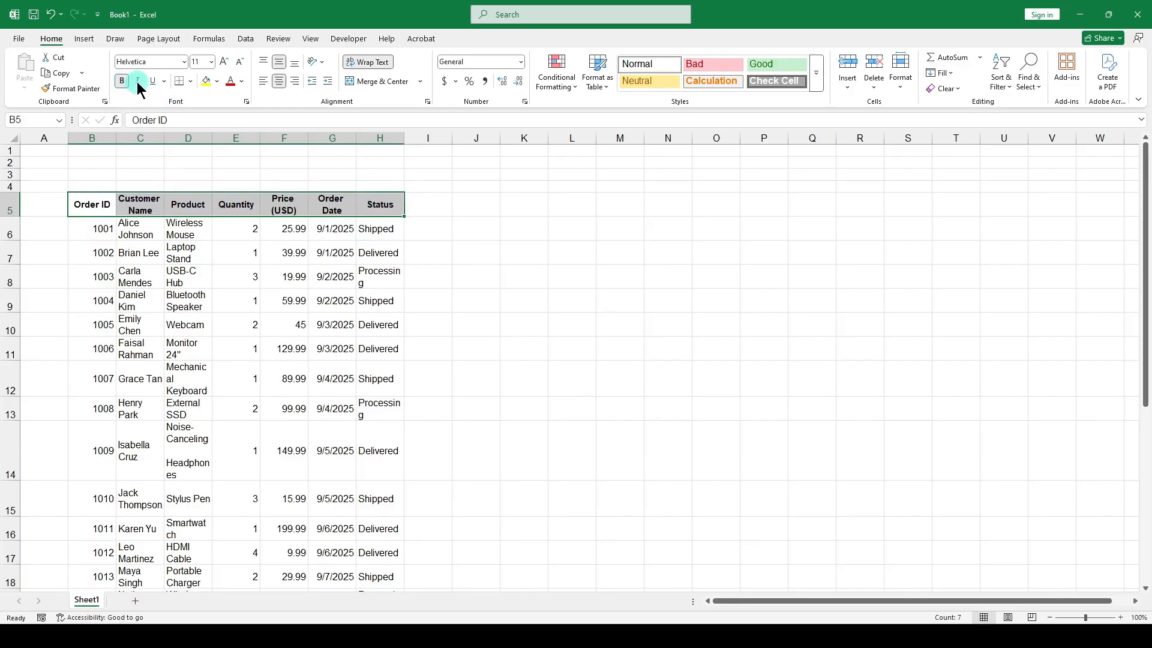
click(137, 82)
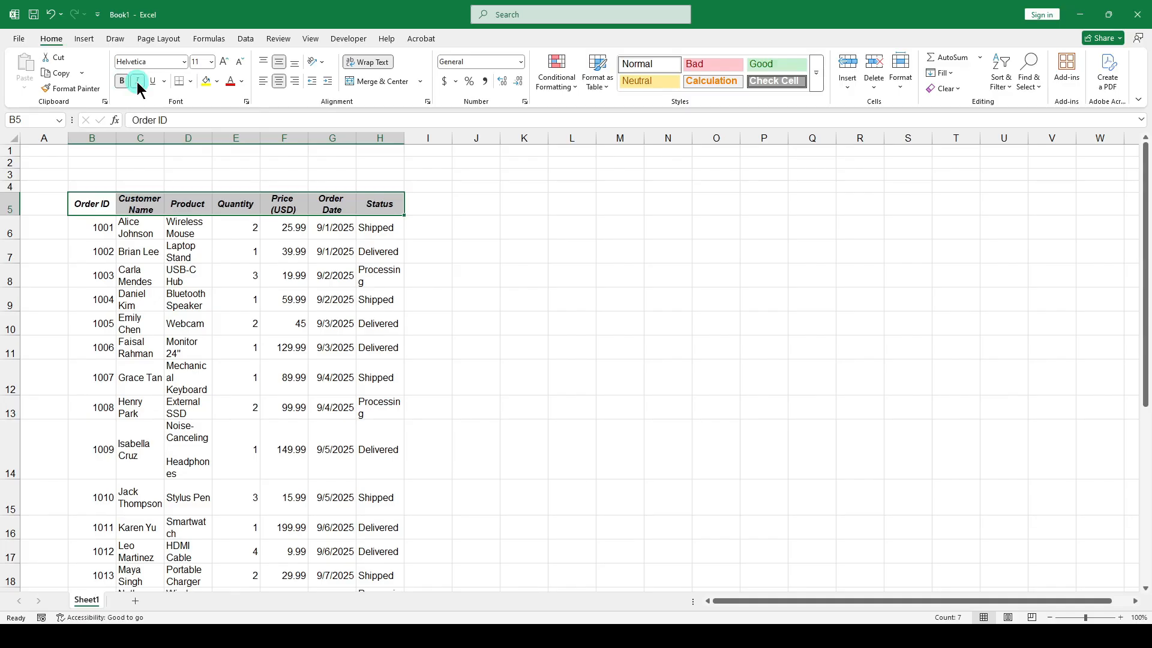
click(137, 81)
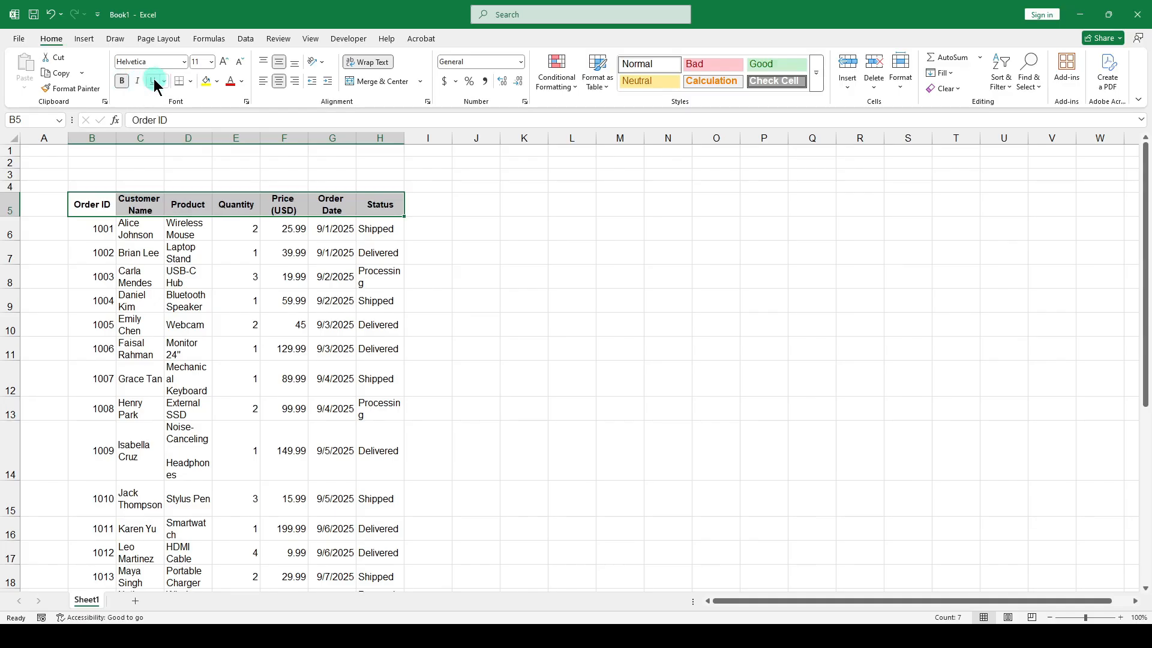
- Try underline on and off for the header row B5:H5
click(153, 81)
click(154, 81)
click(524, 228)
- Delete the empty rows 1 to 3 above the orders table
drag(4, 151, 12, 178)
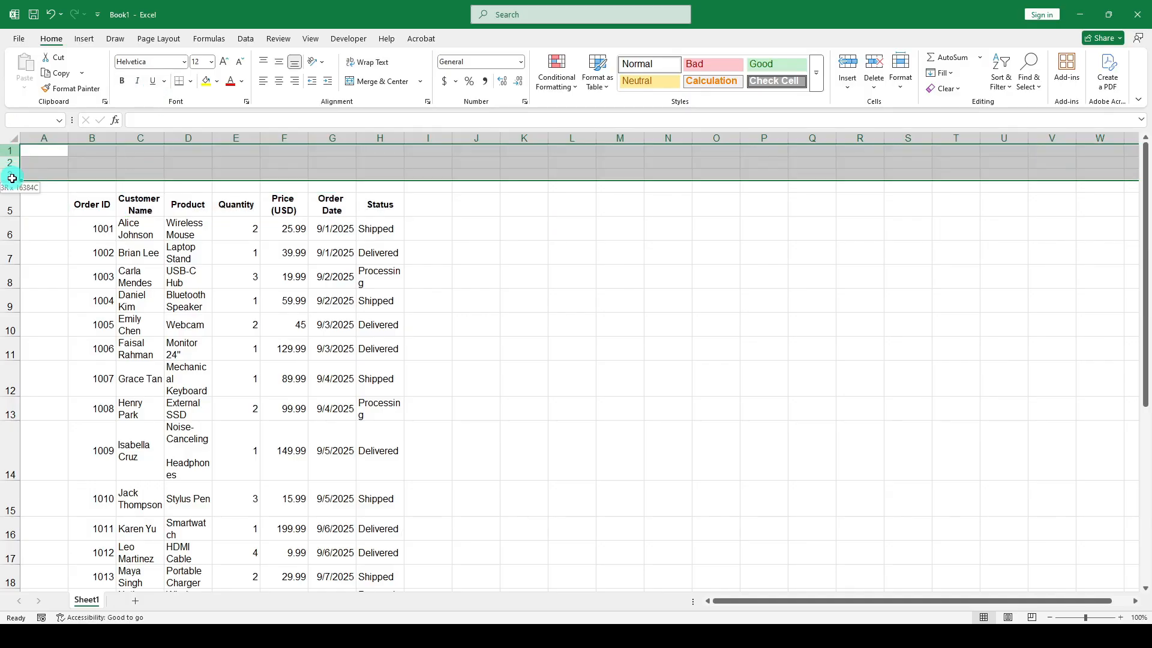
right_click(5, 162)
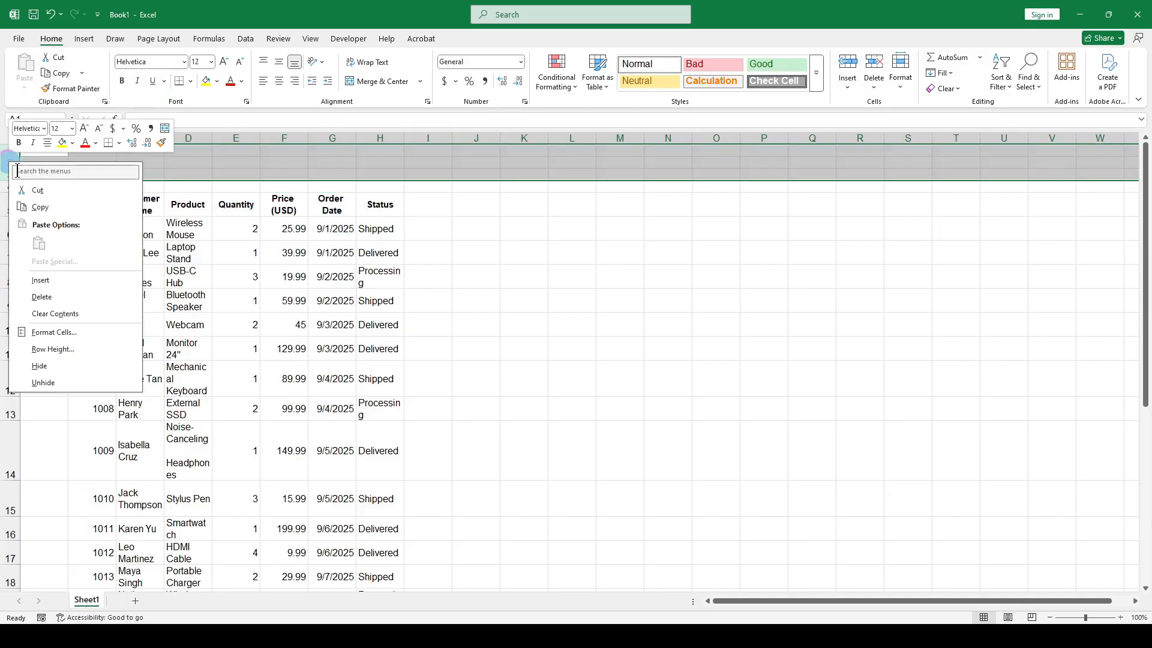
click(65, 300)
click(124, 198)
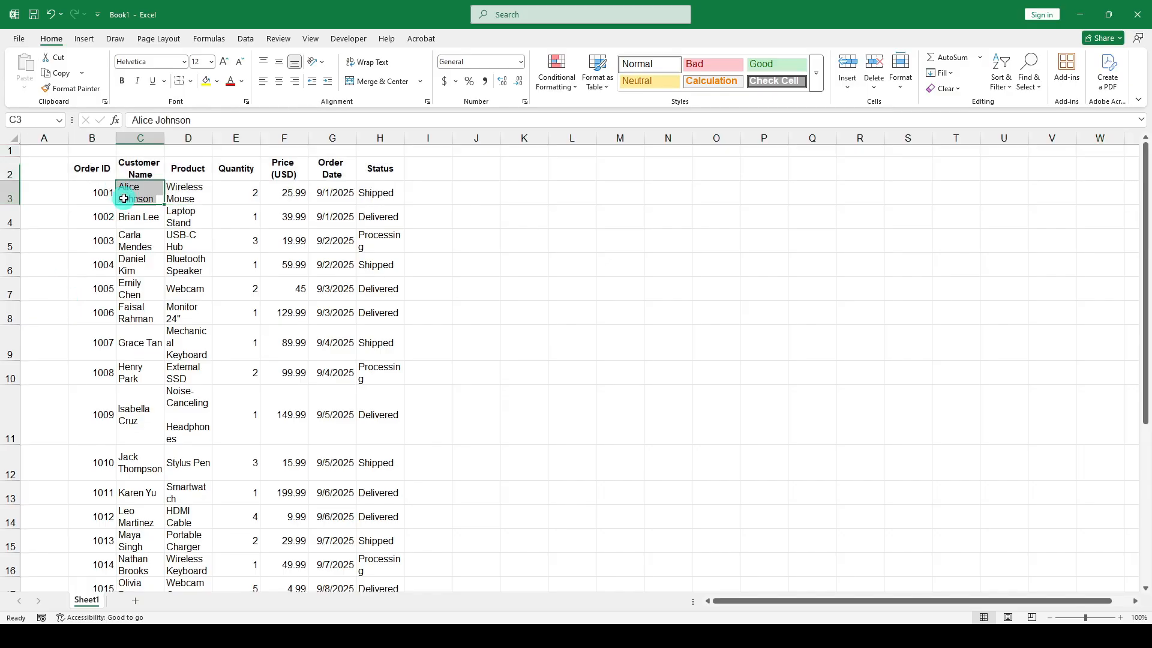
- Narrow the empty column A beside the orders table to less than half its width
drag(68, 138, 37, 146)
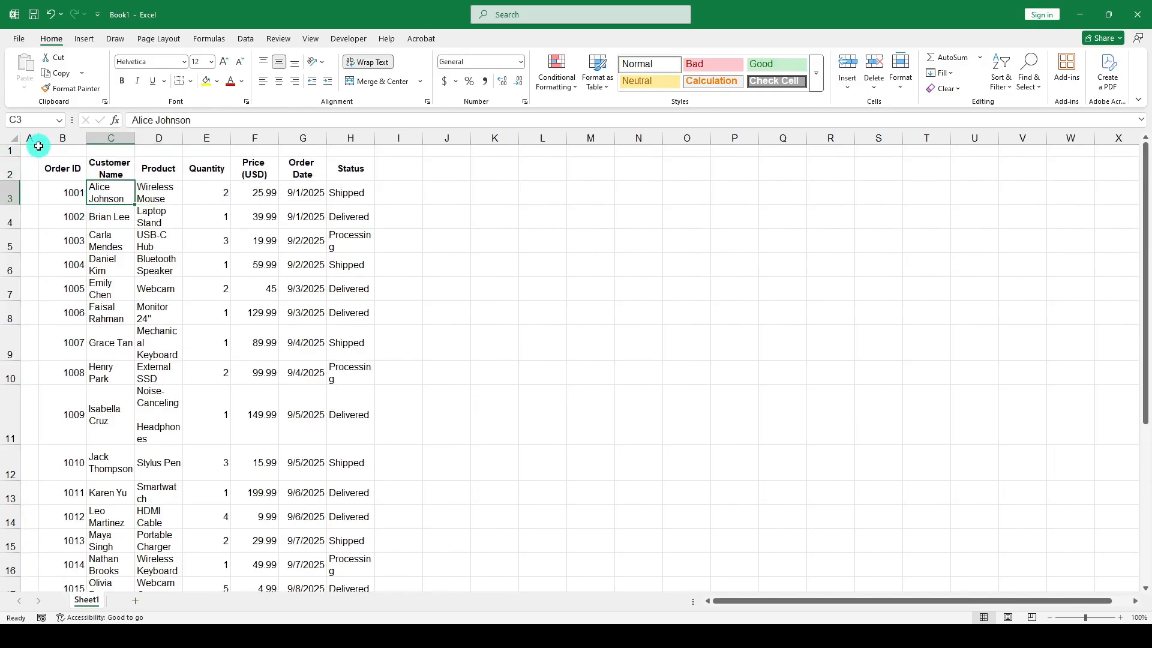
click(182, 196)
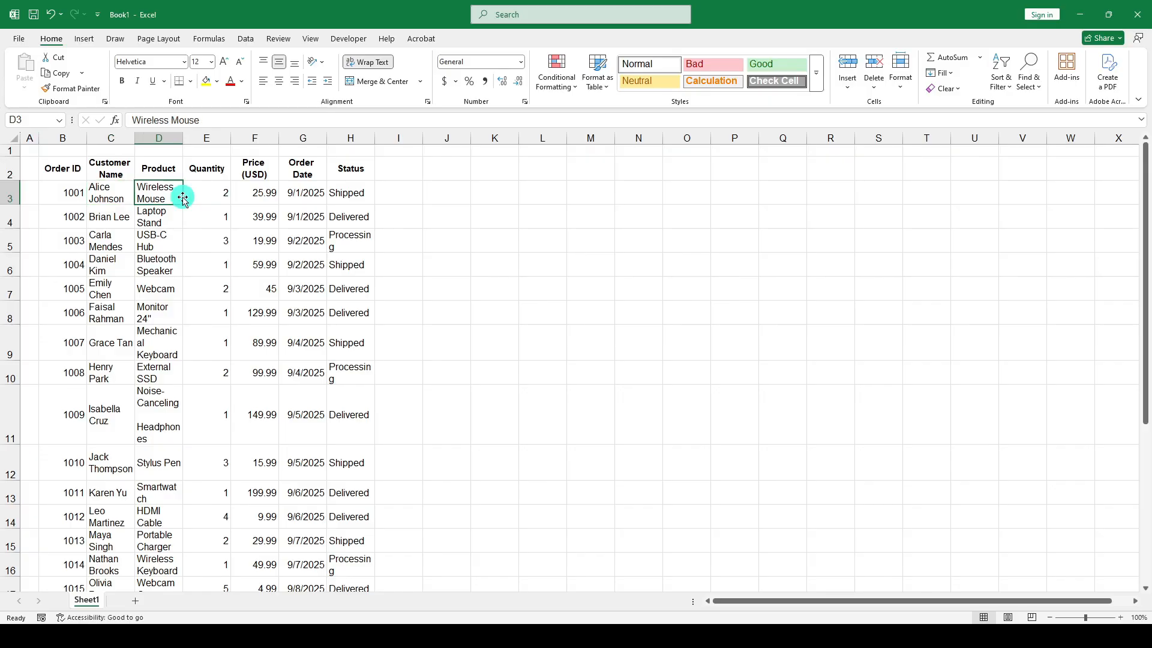
click(108, 168)
click(69, 168)
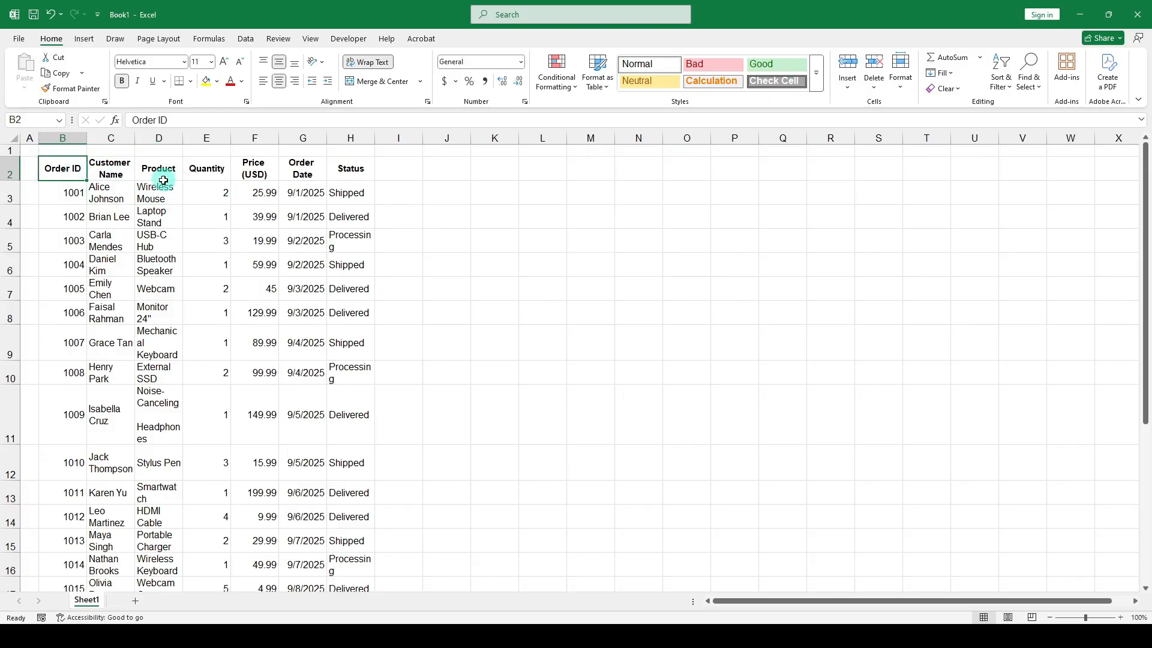
- AutoFit the column widths of the orders table, columns B to H, with its text still wrapped
scroll(185, 303, down, 4)
scroll(186, 304, up, 2)
scroll(186, 309, up, 1)
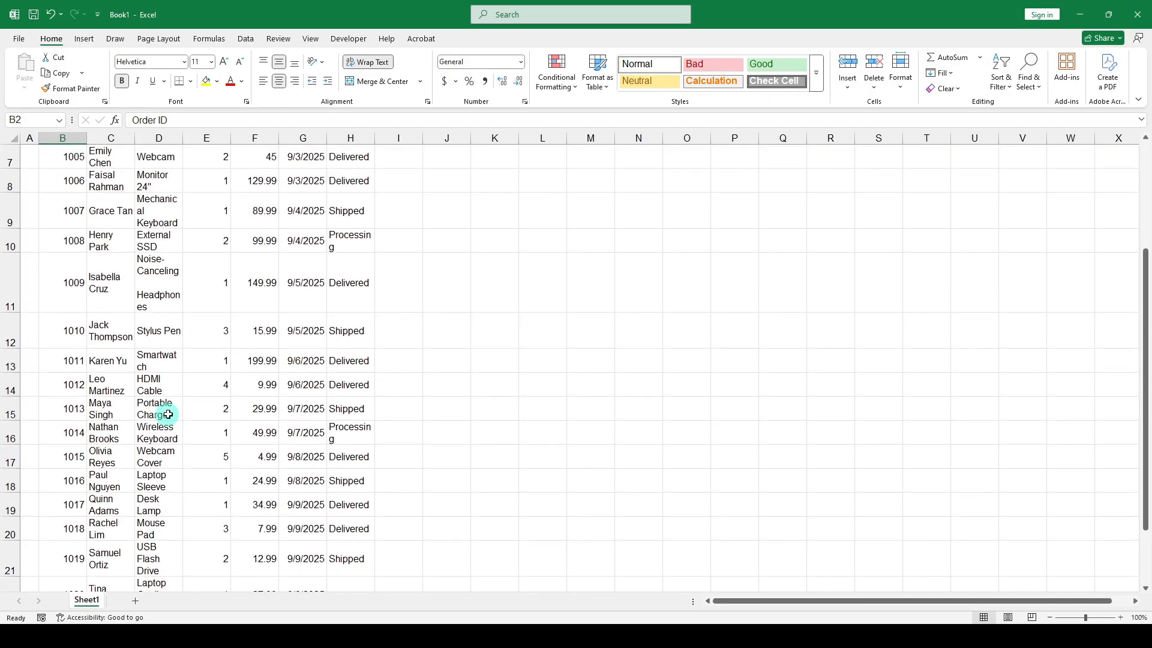
scroll(180, 324, up, 2)
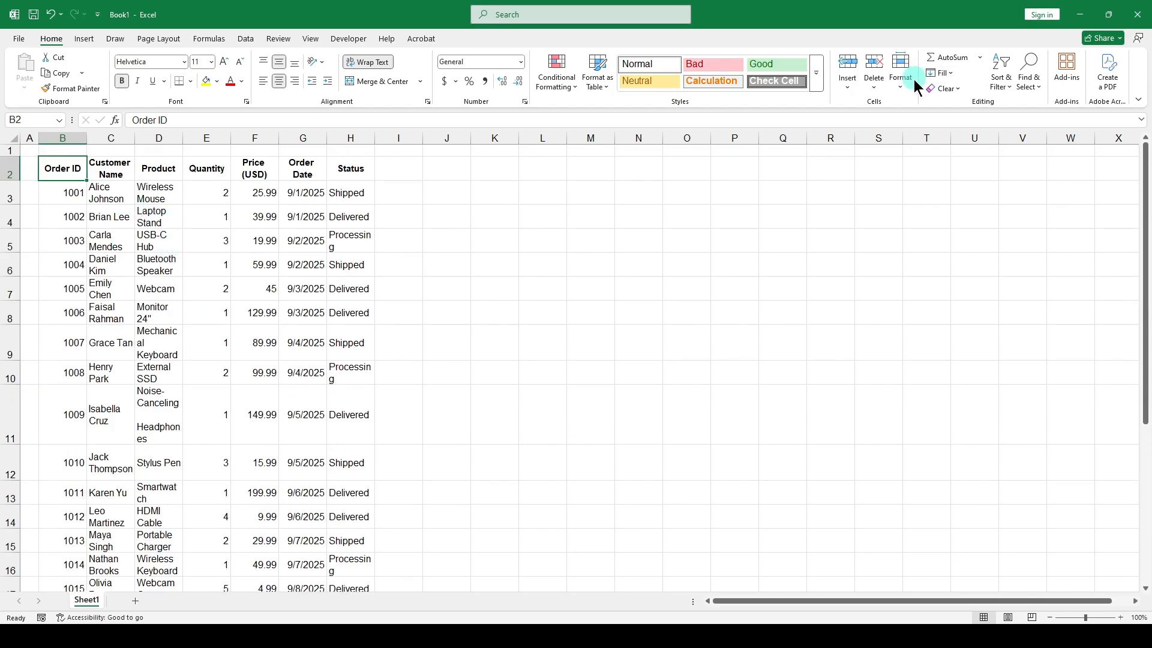
click(114, 213)
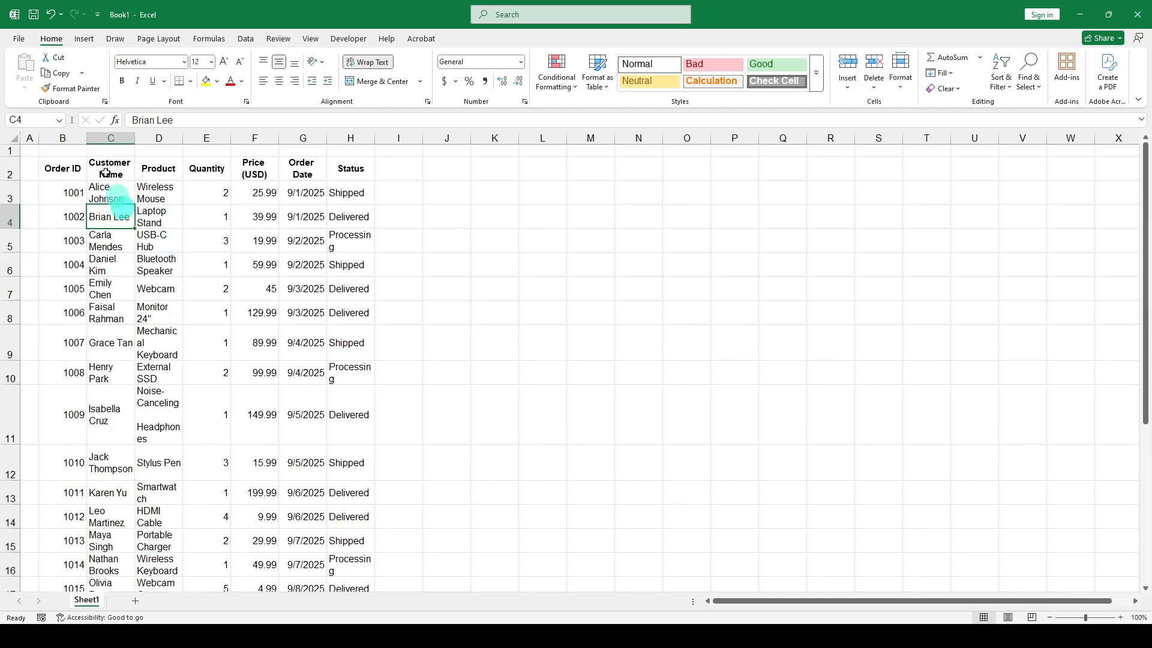
click(62, 161)
drag(67, 135, 360, 134)
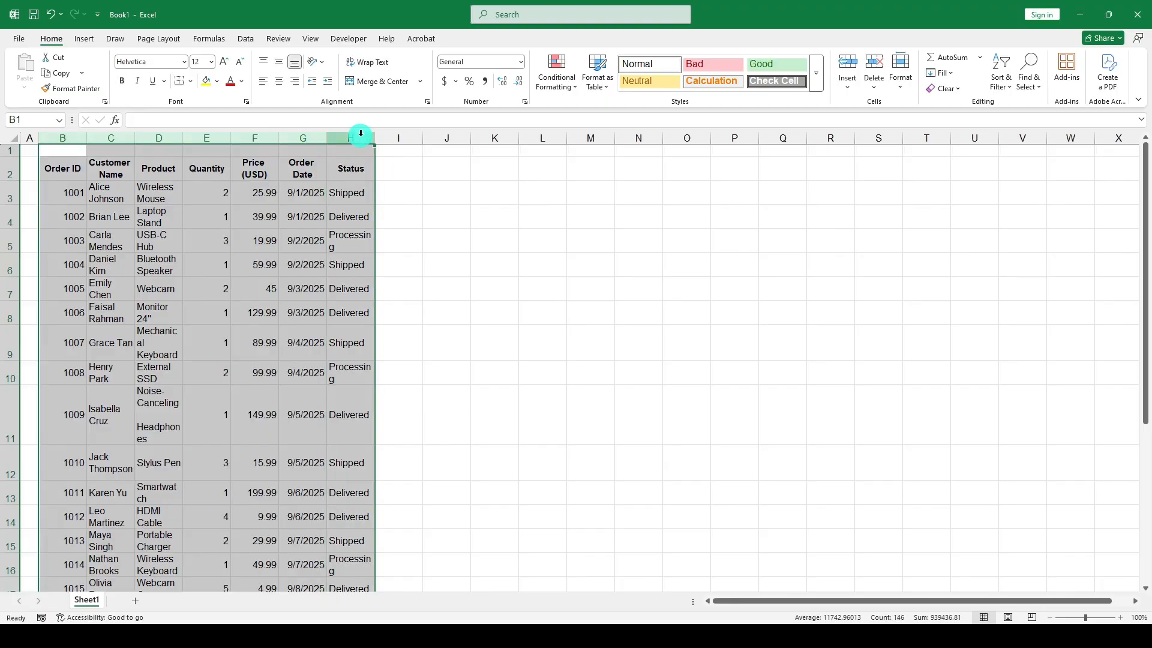
click(898, 90)
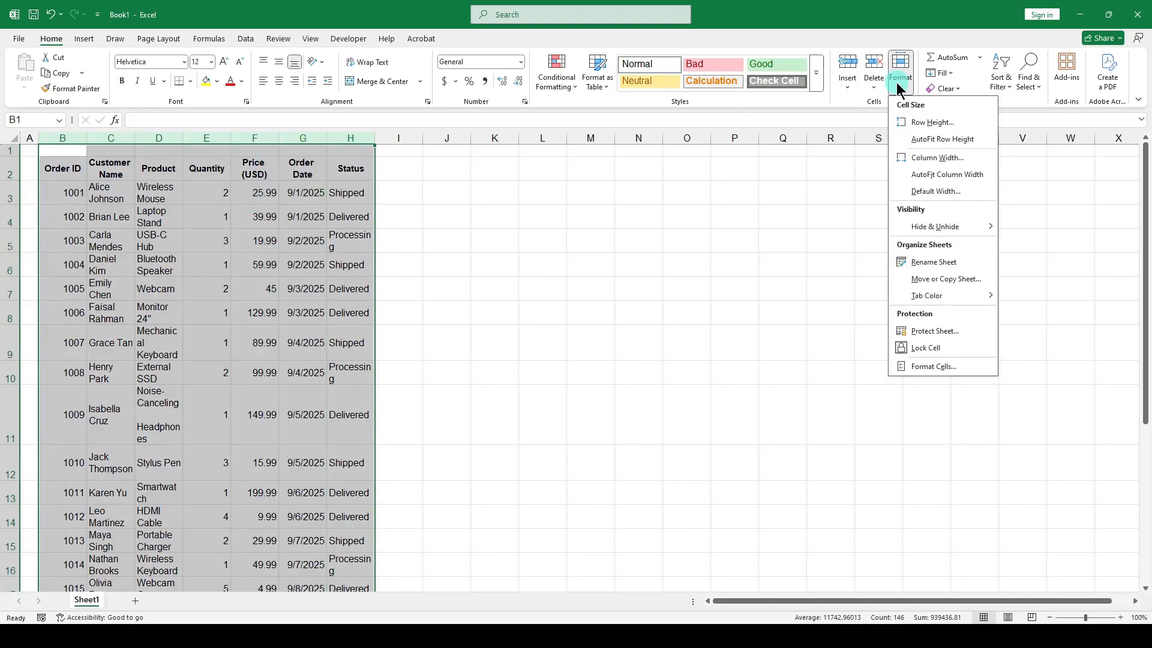
click(928, 176)
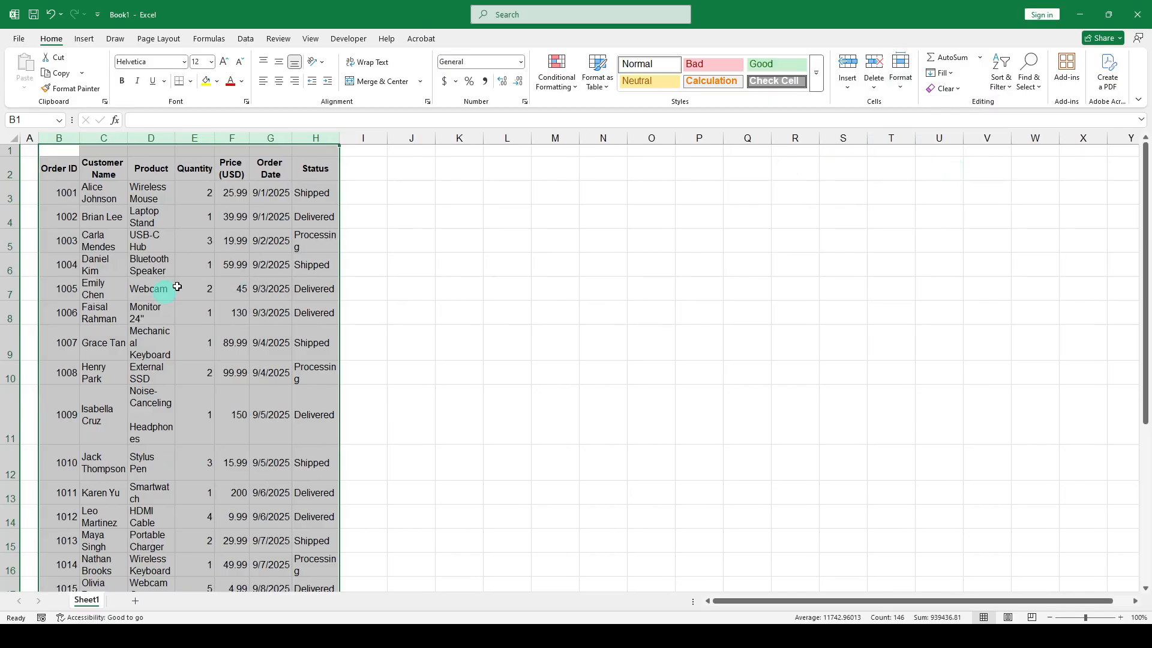
scroll(180, 287, down, 3)
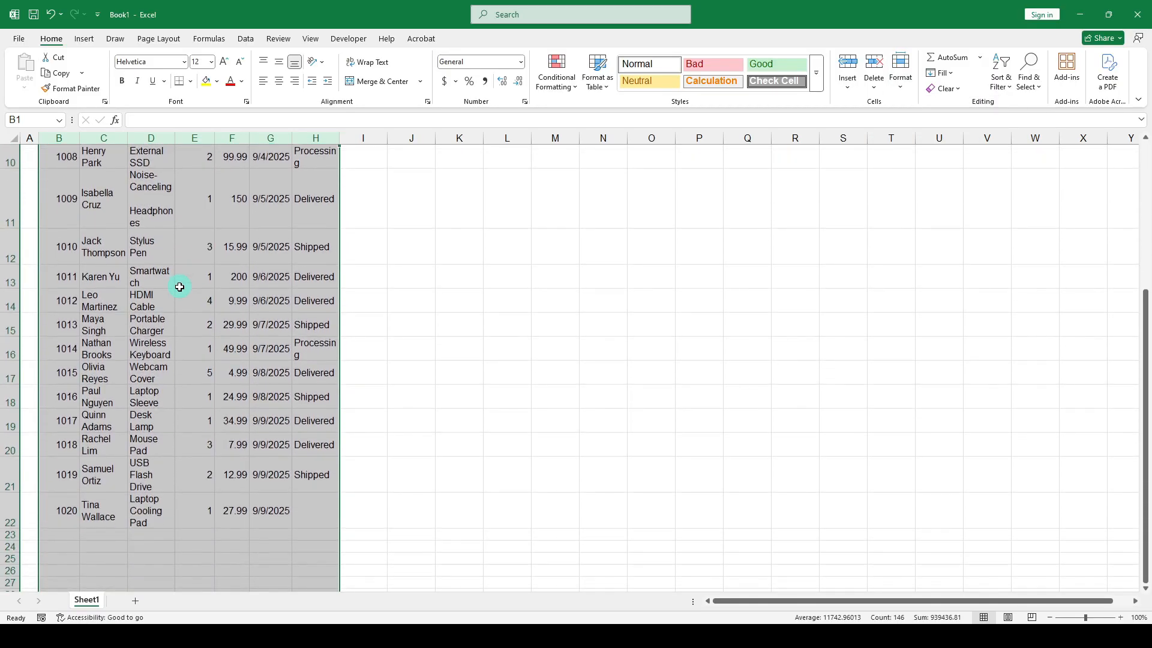
scroll(179, 287, up, 3)
click(148, 192)
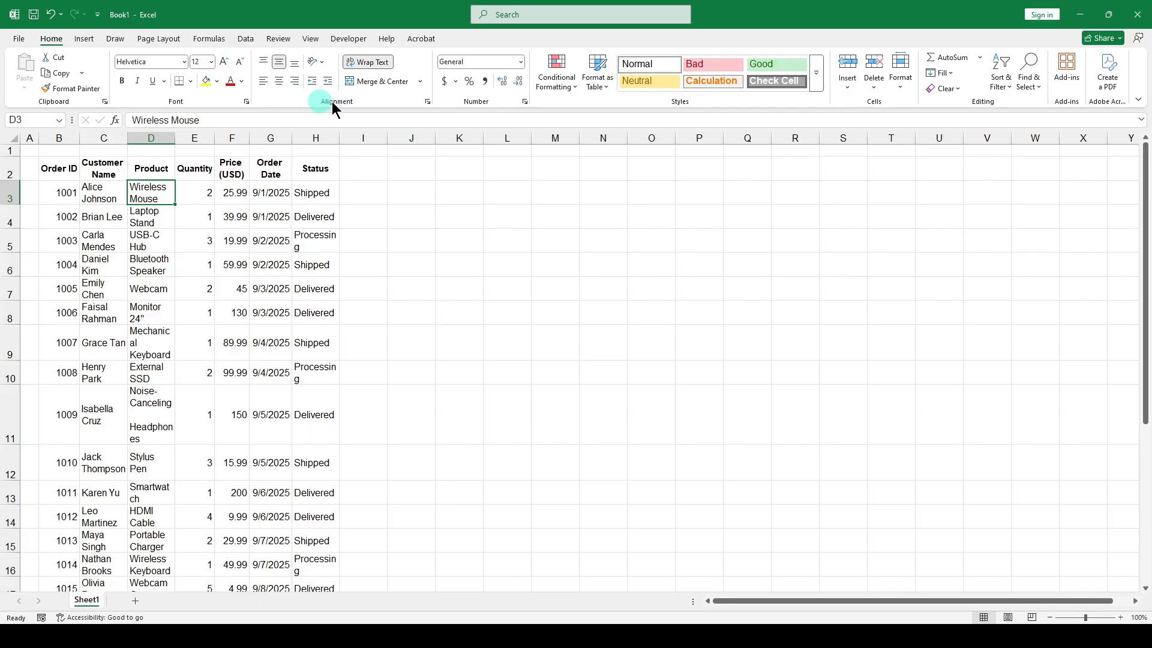
- Turn off text wrapping in the Product column D and AutoFit the widths of columns B to H again
click(154, 137)
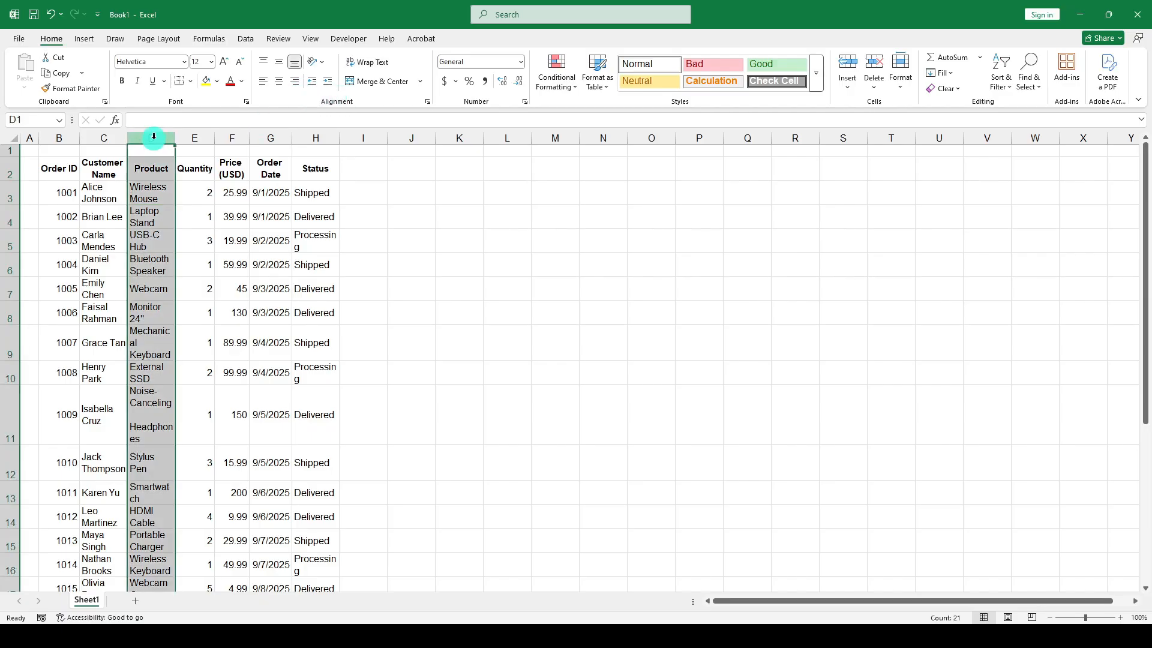
click(378, 69)
click(150, 194)
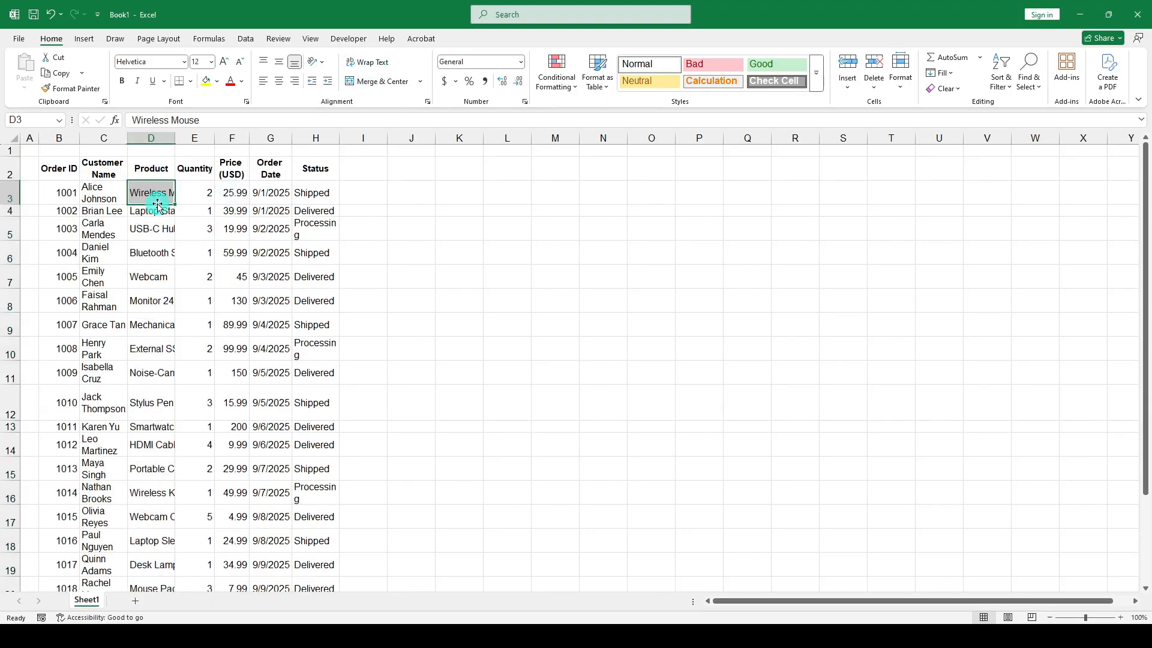
click(103, 138)
drag(60, 138, 301, 129)
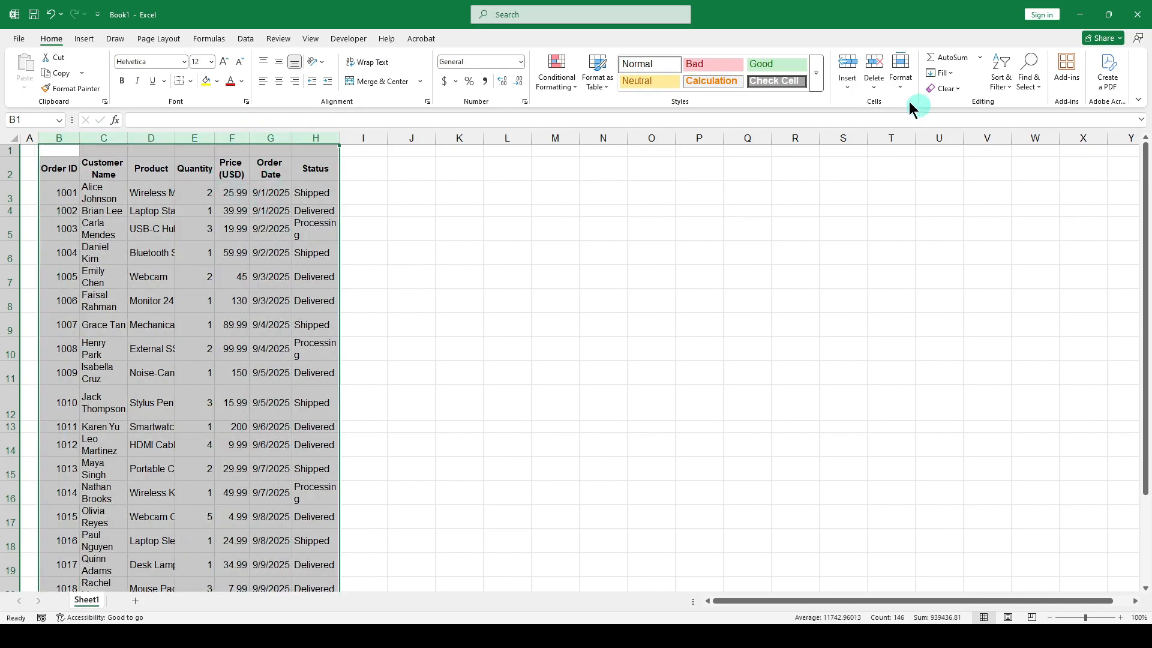
click(900, 77)
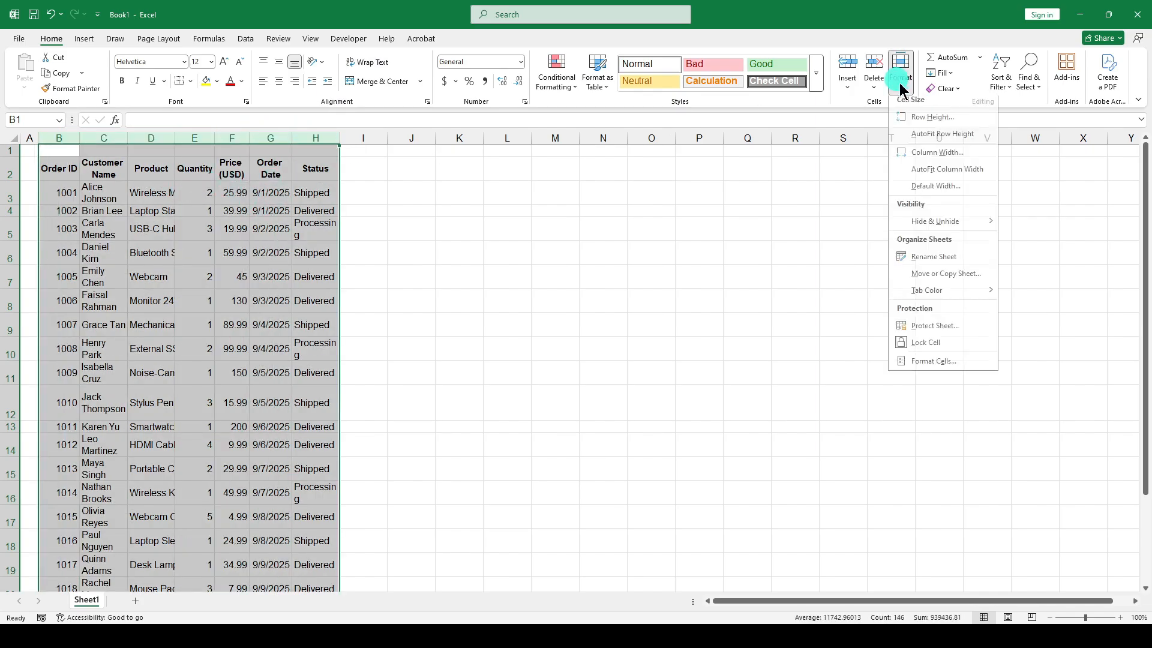
click(934, 181)
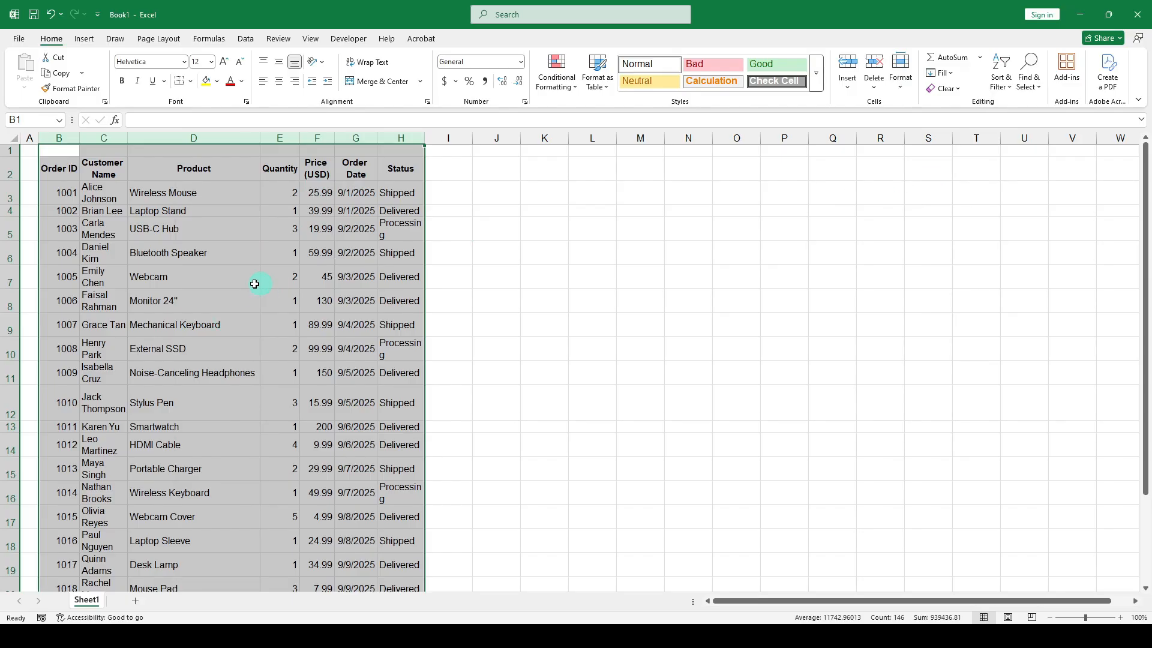
click(231, 293)
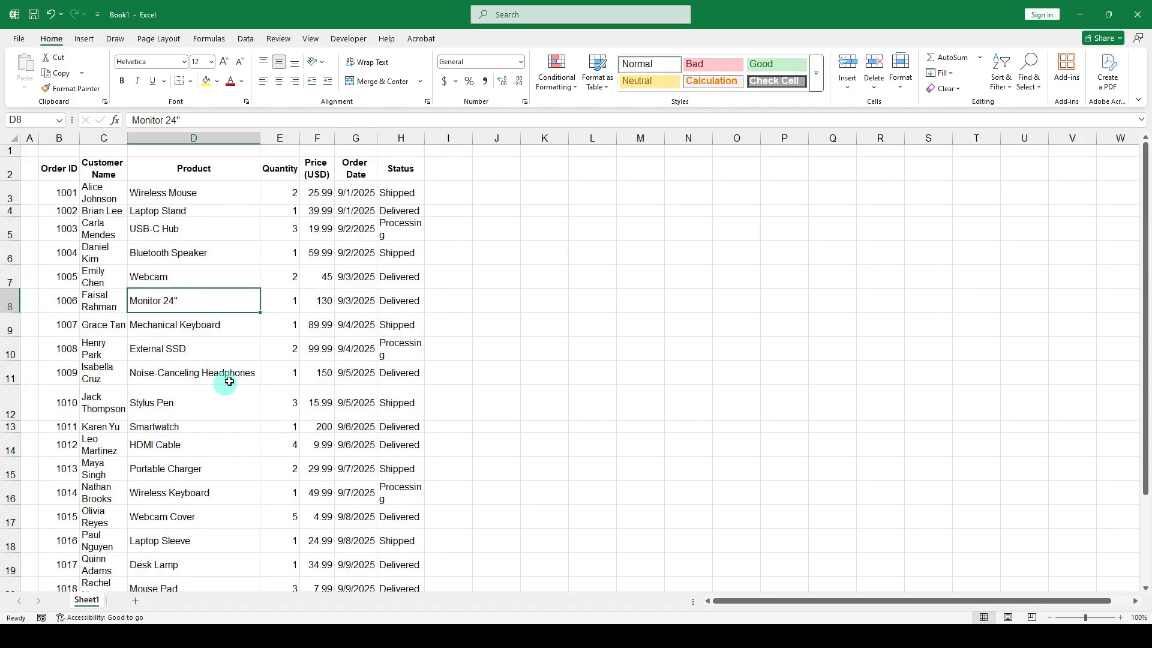
- Turn off text wrapping in the Customer Name column C and AutoFit its width
click(102, 137)
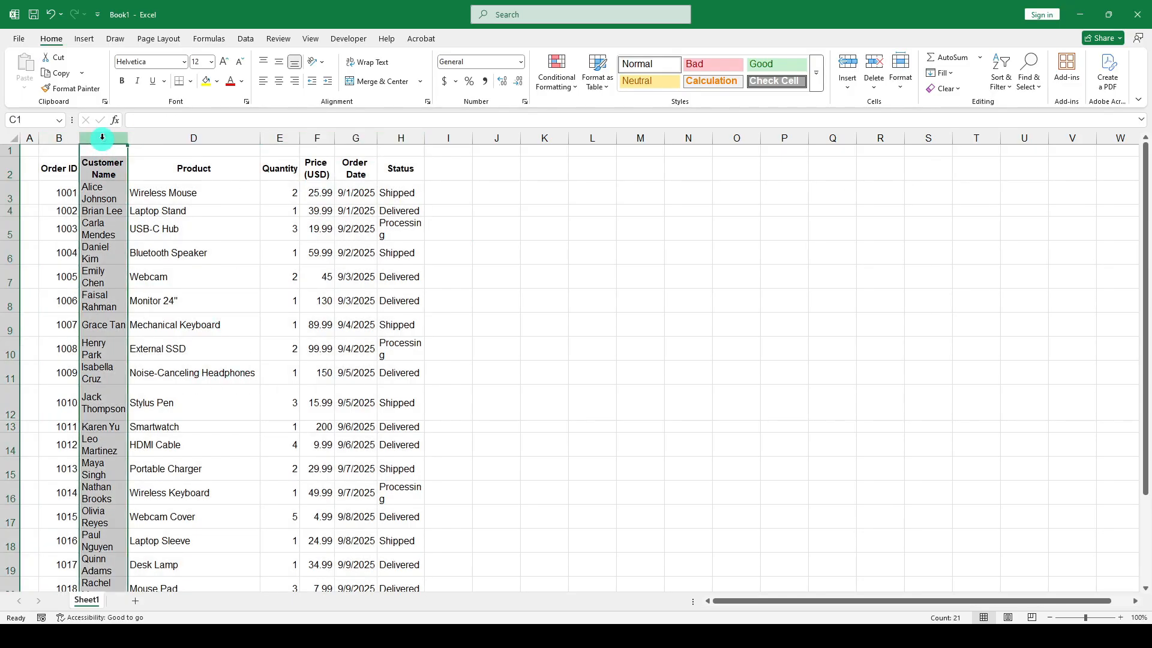
click(380, 62)
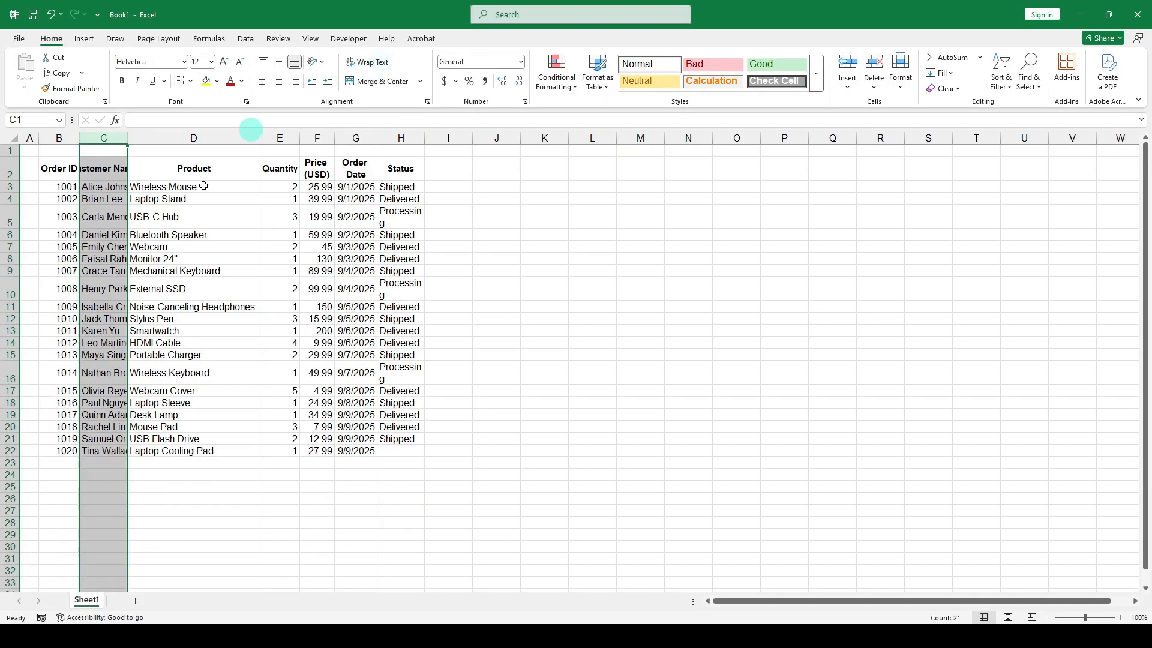
click(151, 235)
click(100, 138)
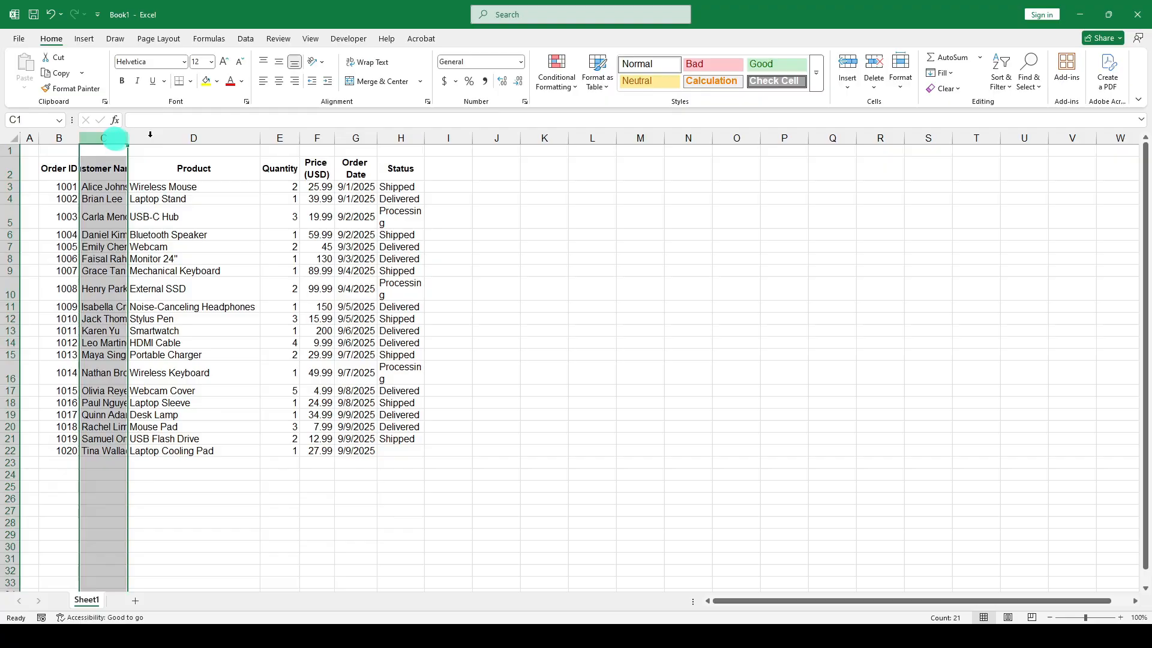
click(900, 78)
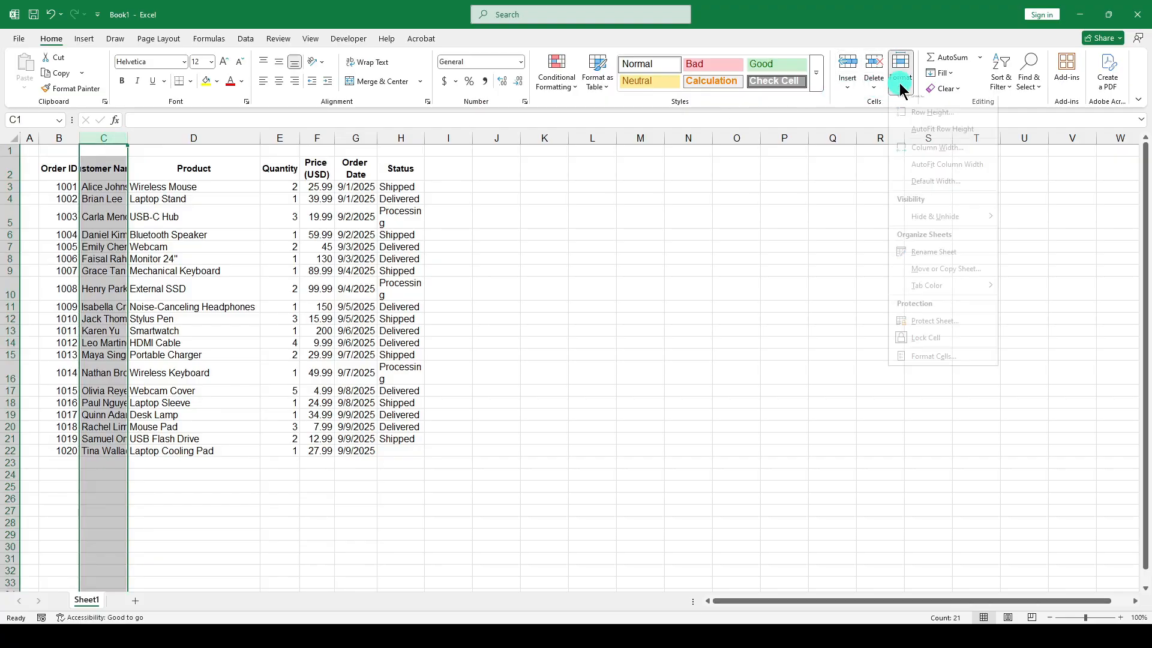
click(941, 174)
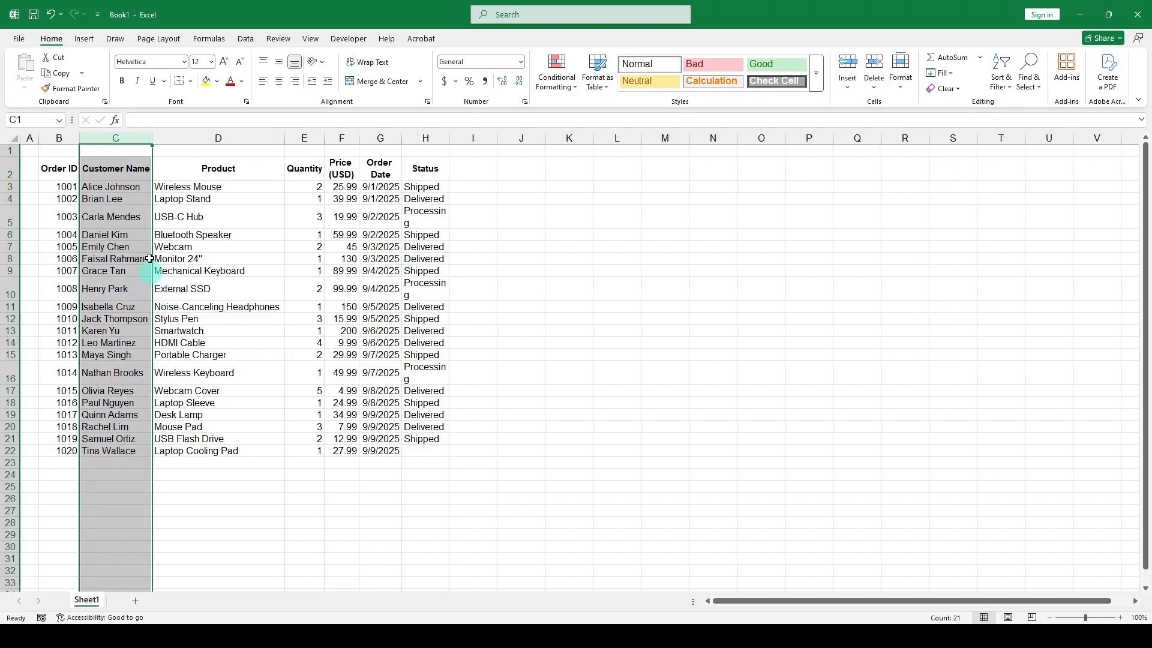
click(279, 238)
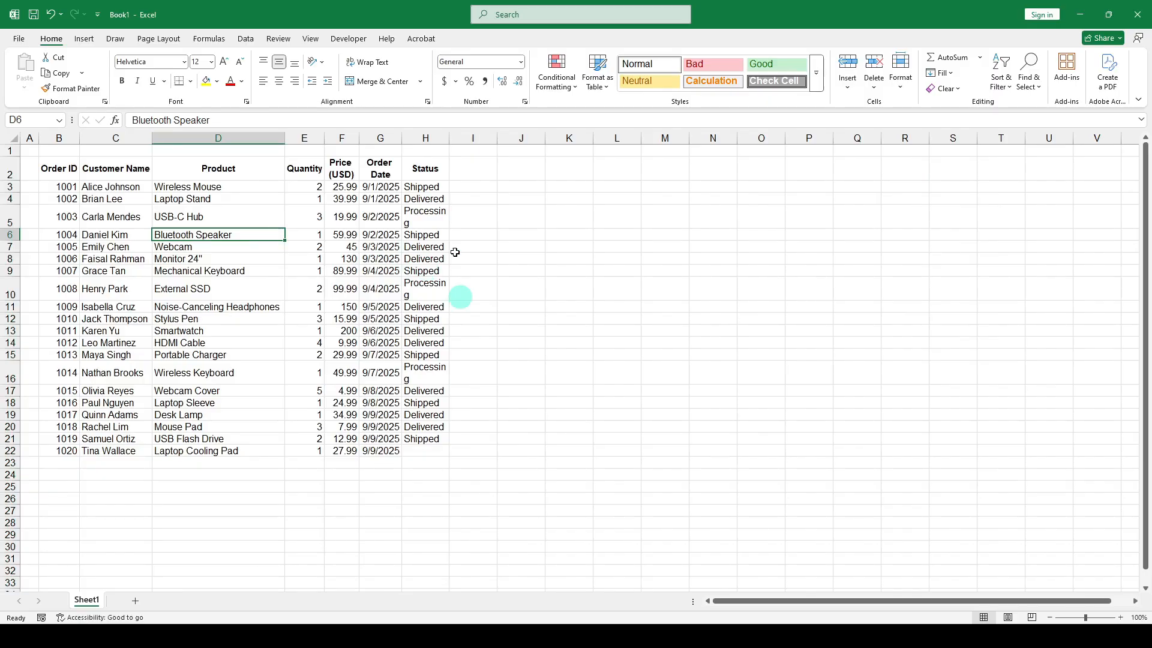
- Widen the Status column H just enough to fit the word Processing on one line
click(429, 139)
drag(449, 139, 676, 141)
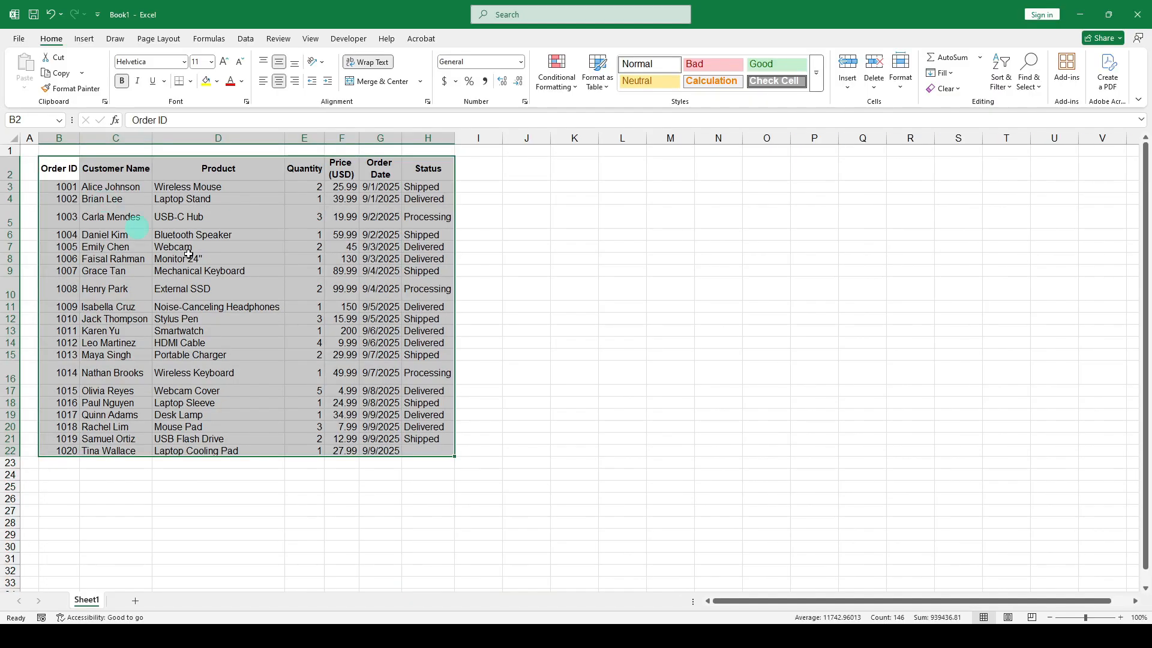
click(189, 254)
- Apply All Borders to the whole orders table B2:H22
click(190, 81)
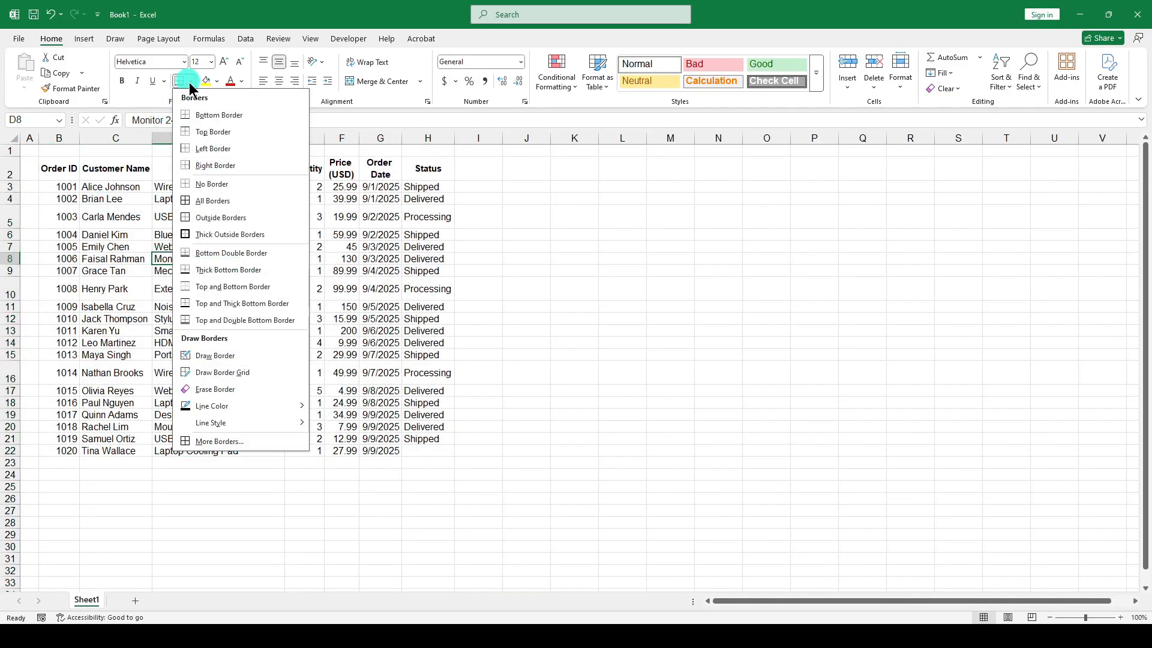
click(526, 211)
click(60, 171)
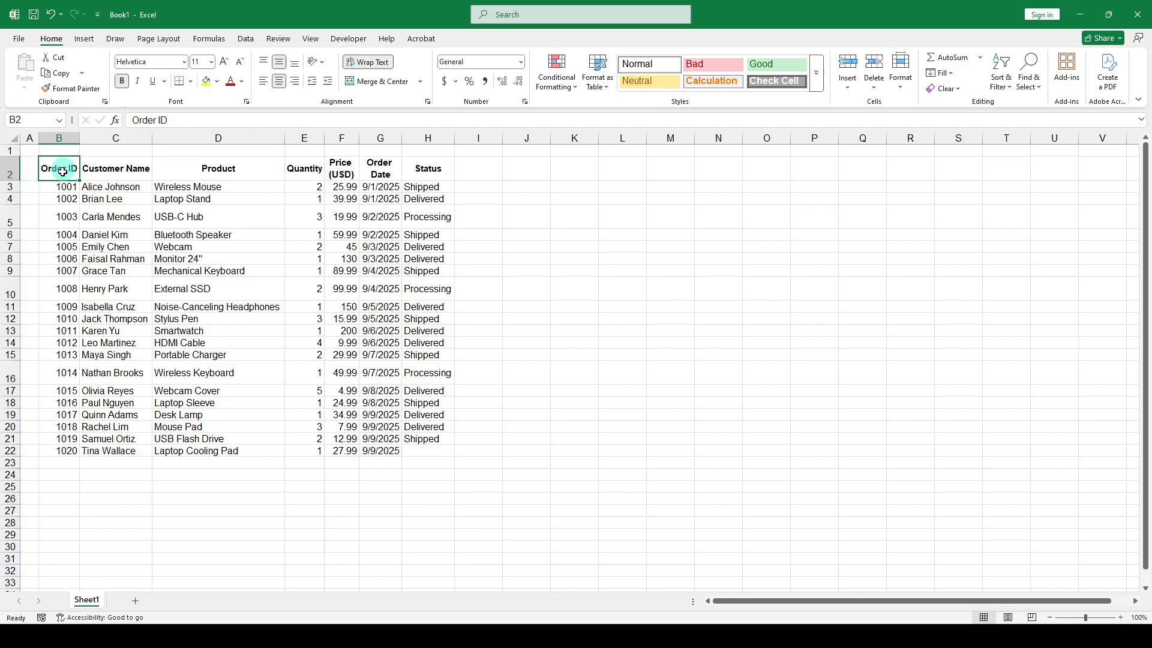
drag(78, 176, 433, 449)
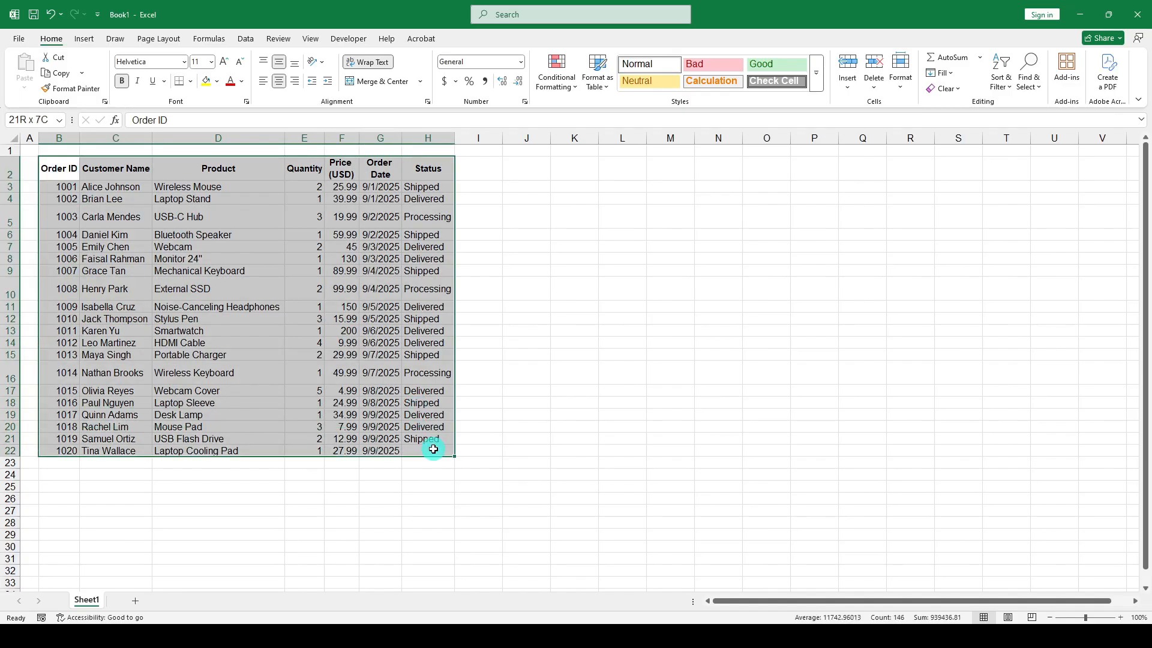
click(189, 82)
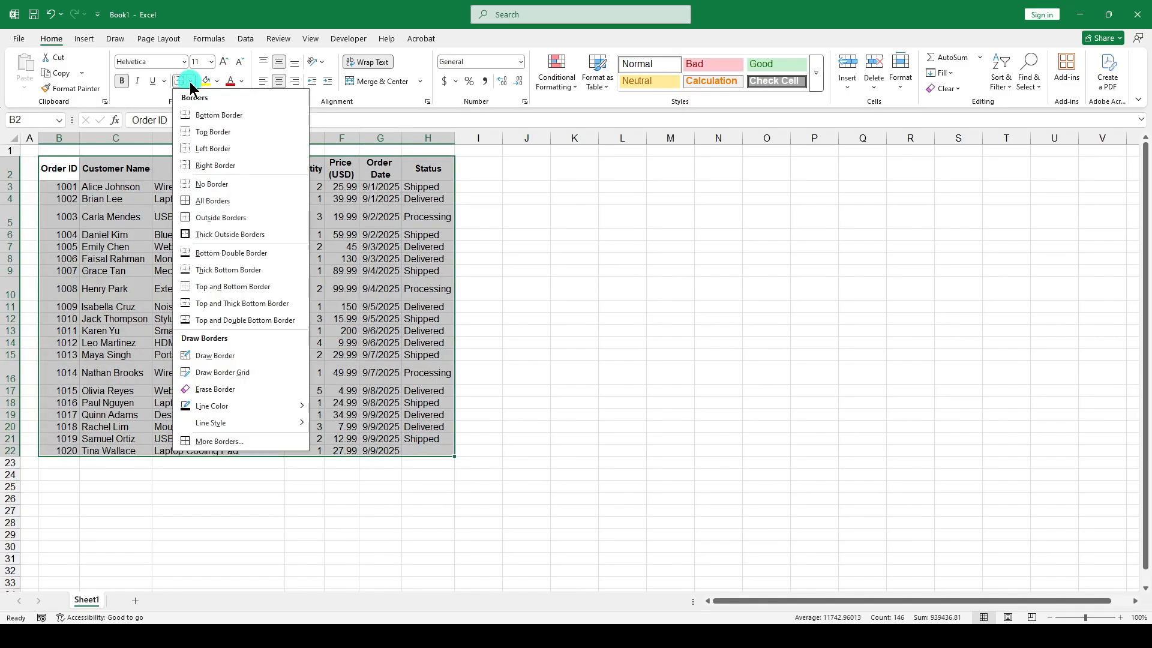
click(212, 201)
click(243, 229)
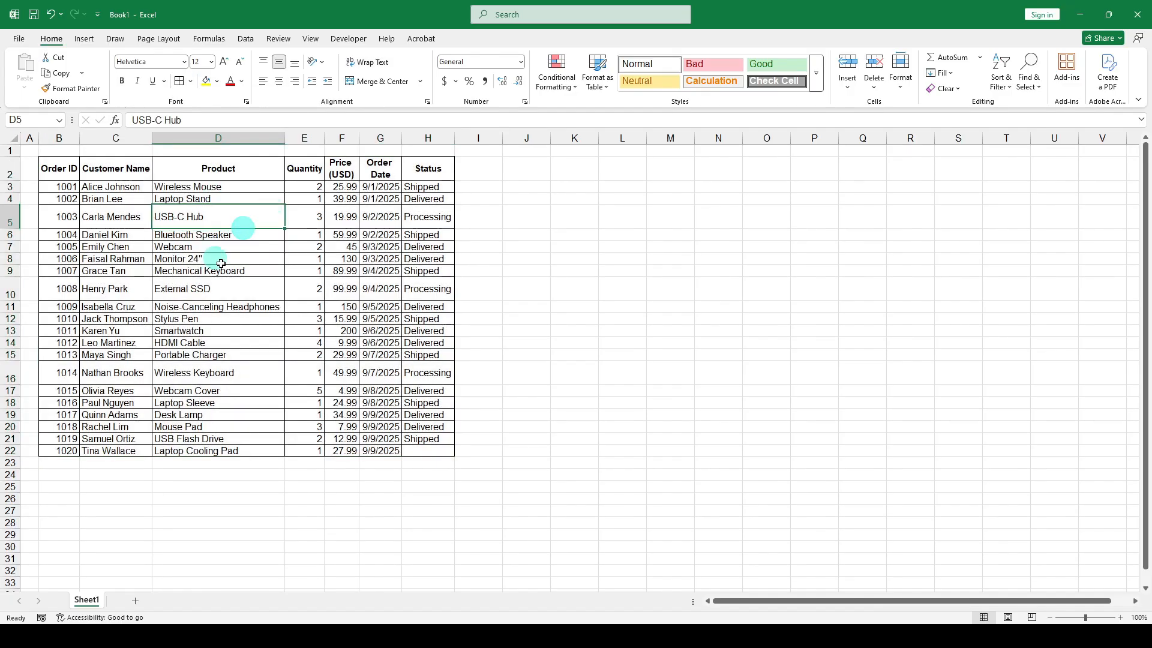
click(296, 268)
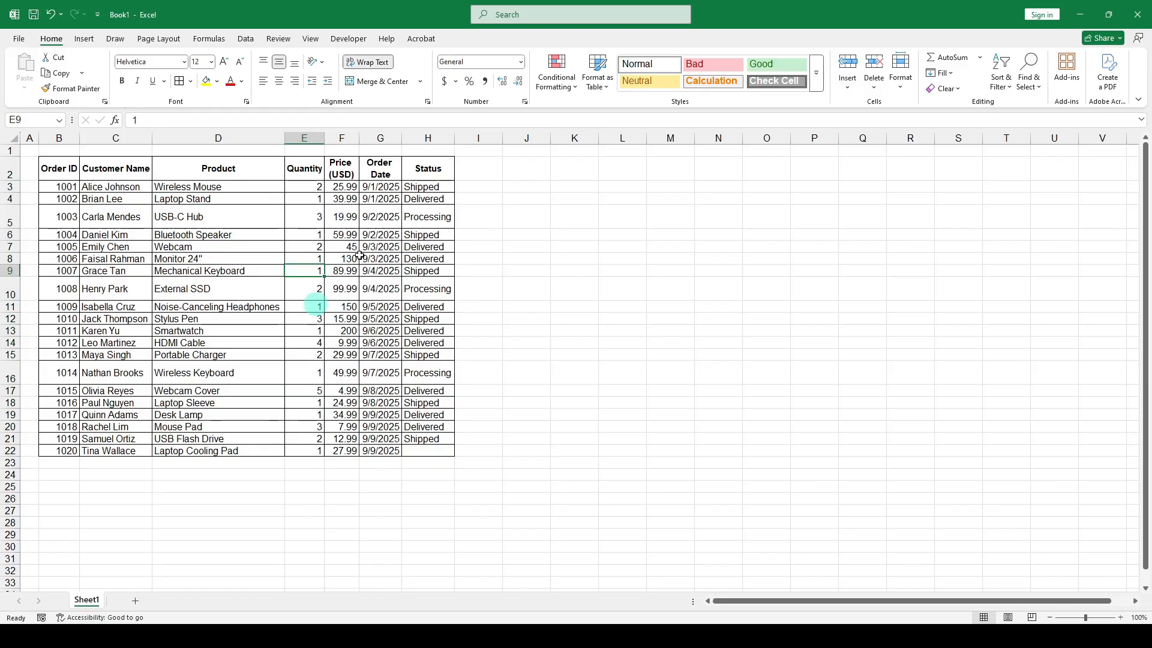
- Try hiding the worksheet gridlines and showing them again
click(527, 217)
click(310, 39)
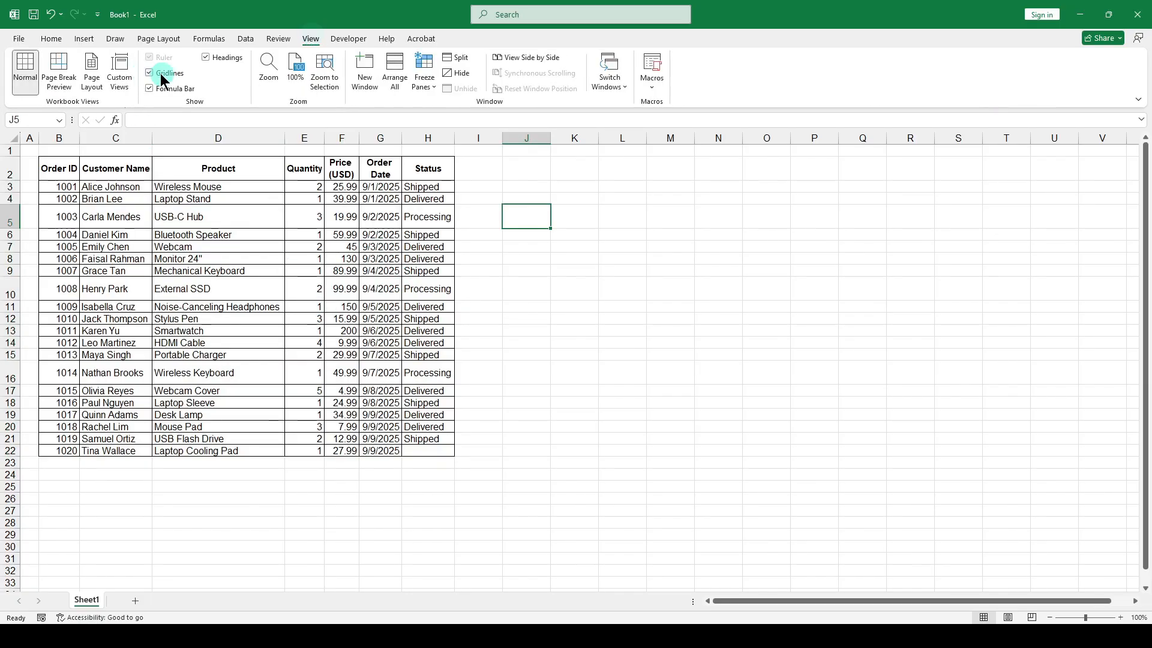
click(150, 73)
click(150, 74)
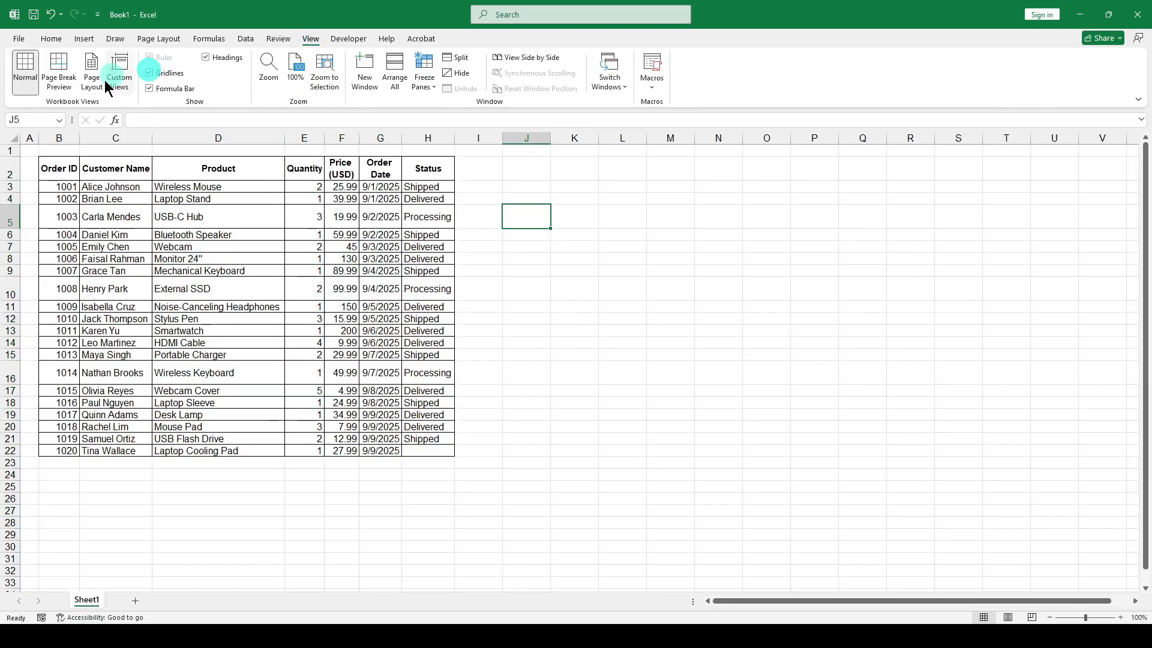
- AutoFit the height of table rows 2 to 22 so the over-tall Processing rows shrink to their contents
click(51, 40)
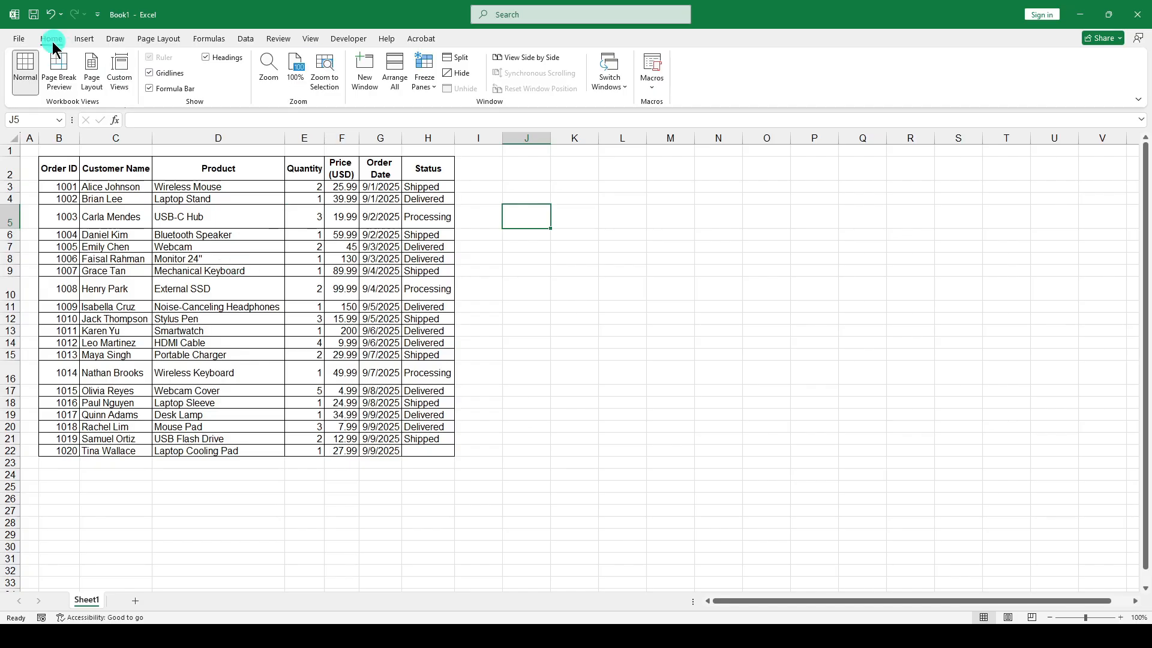
click(180, 288)
click(10, 372)
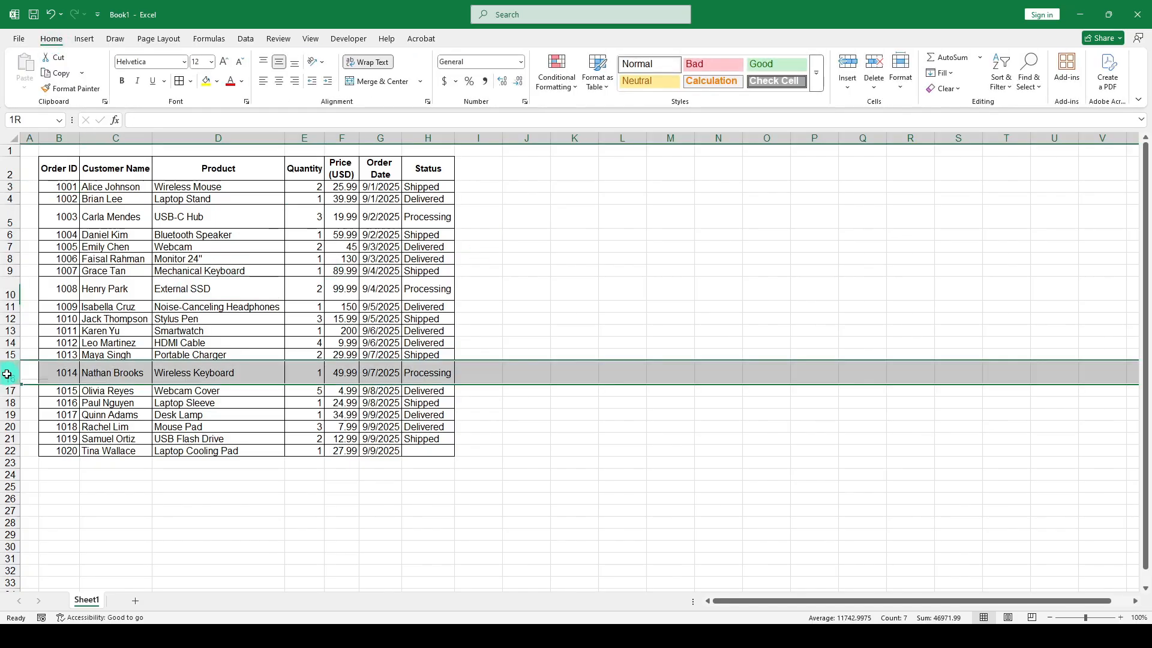
ctrl+click(10, 290)
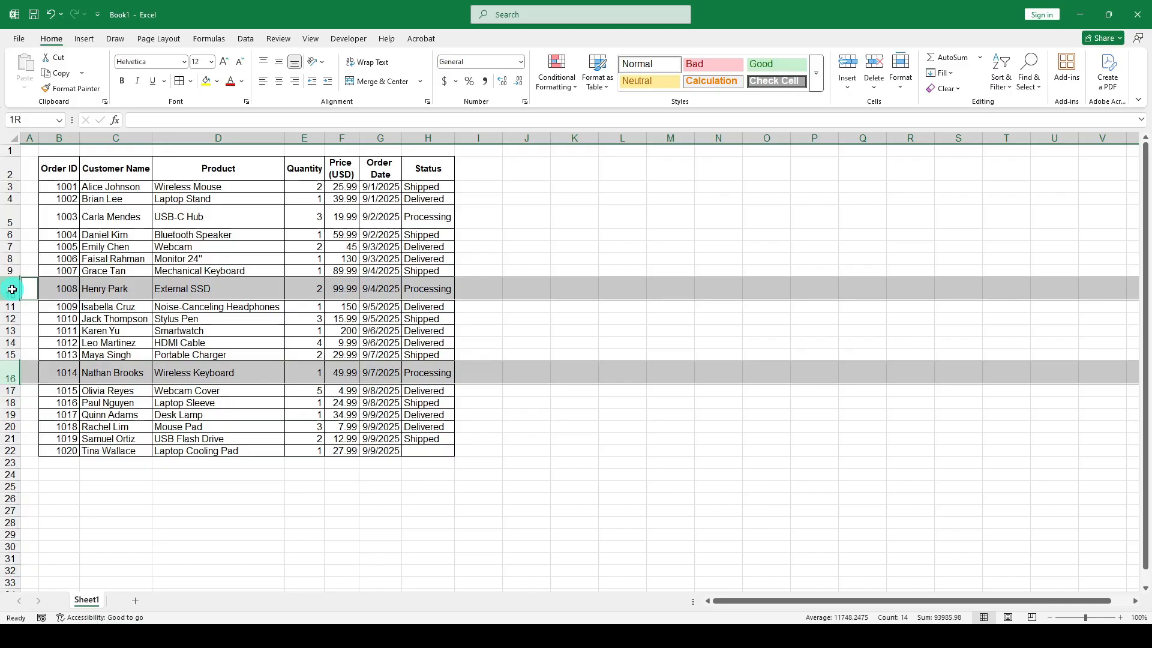
ctrl+click(11, 217)
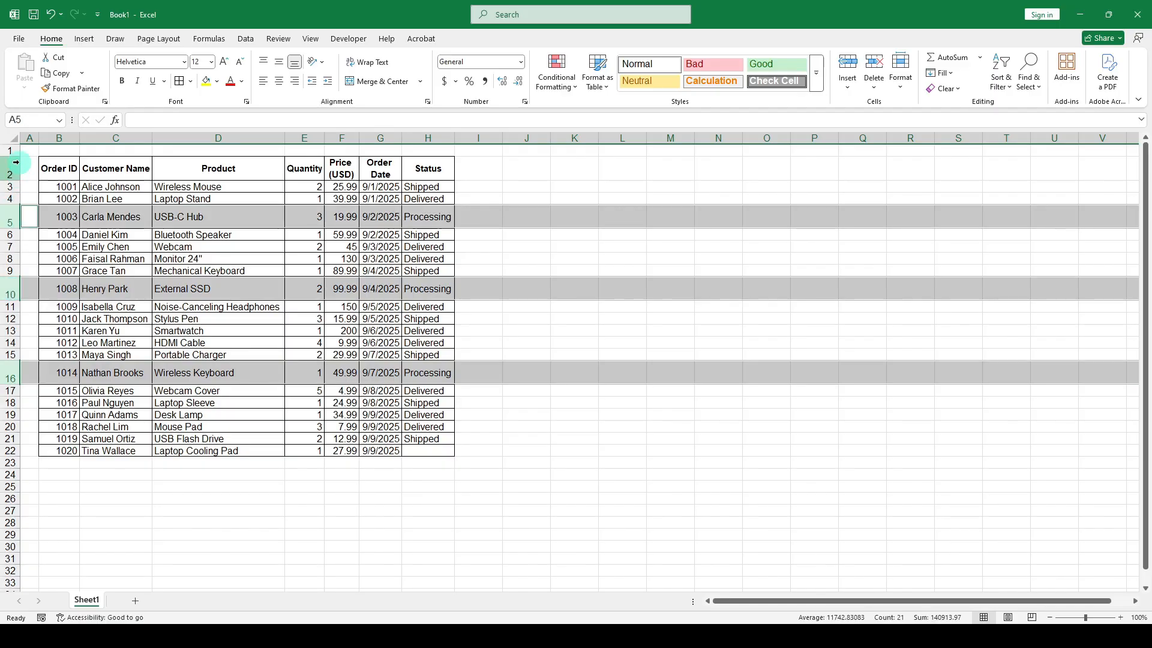
click(133, 197)
drag(10, 173, 39, 451)
right_click(14, 307)
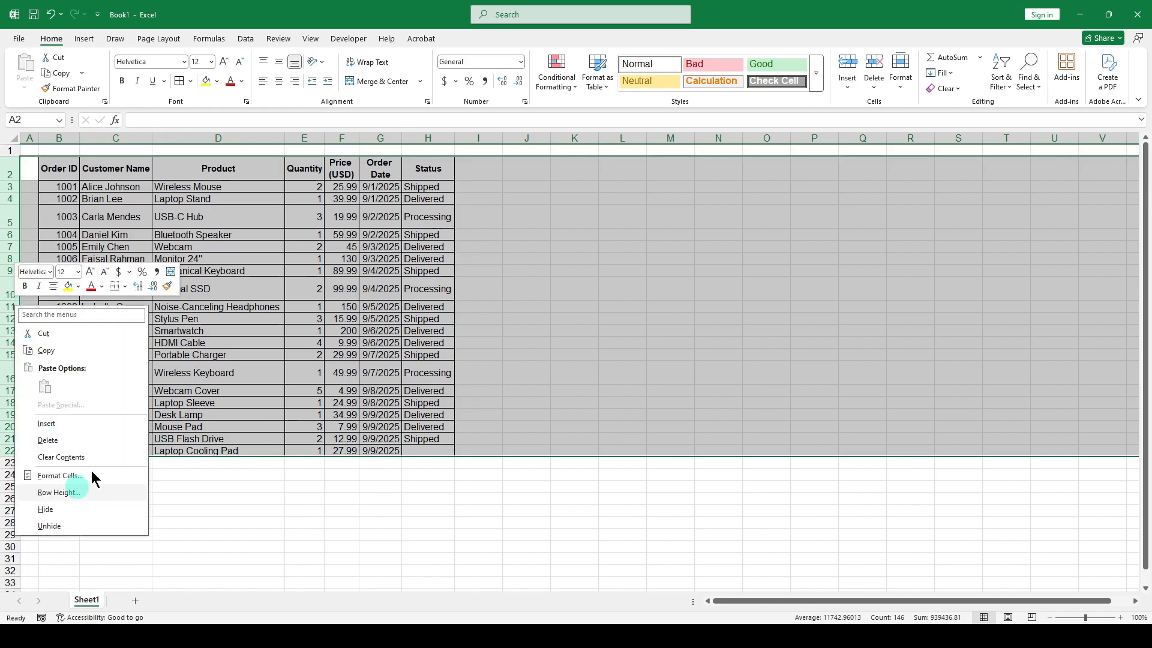
click(898, 77)
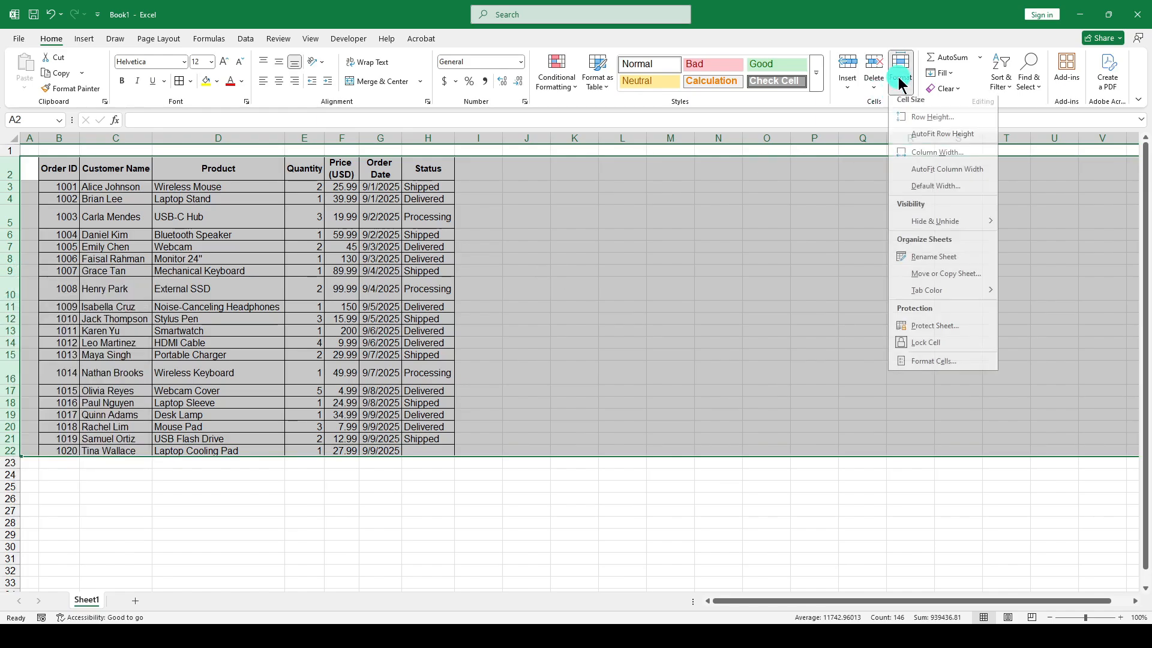
click(948, 138)
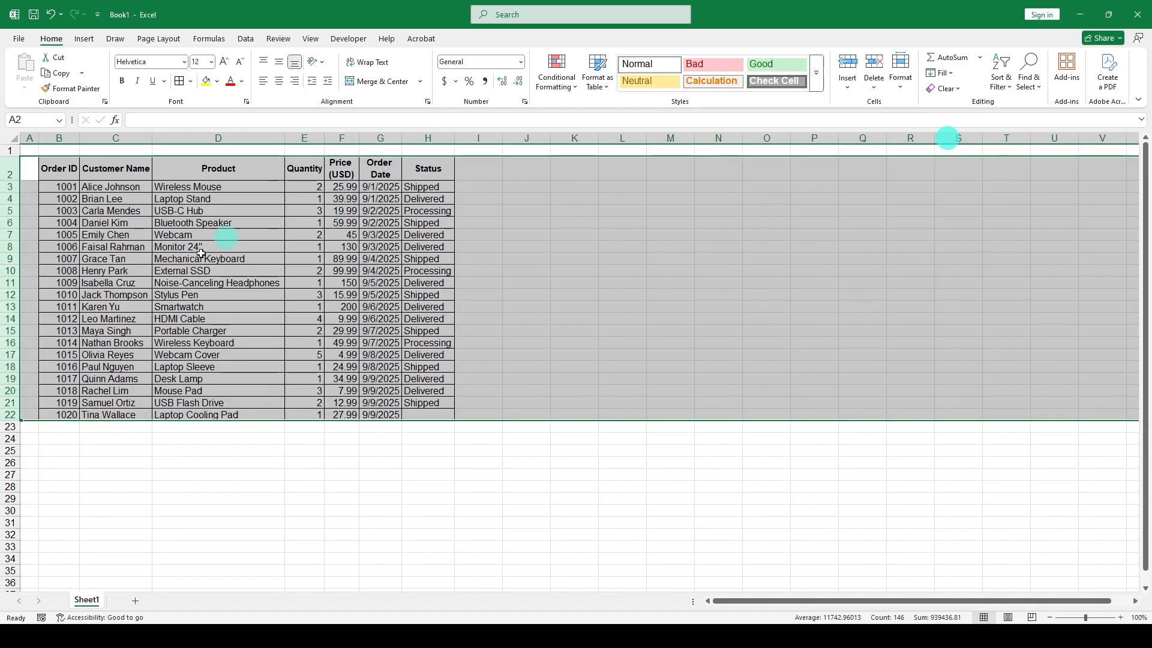
click(216, 246)
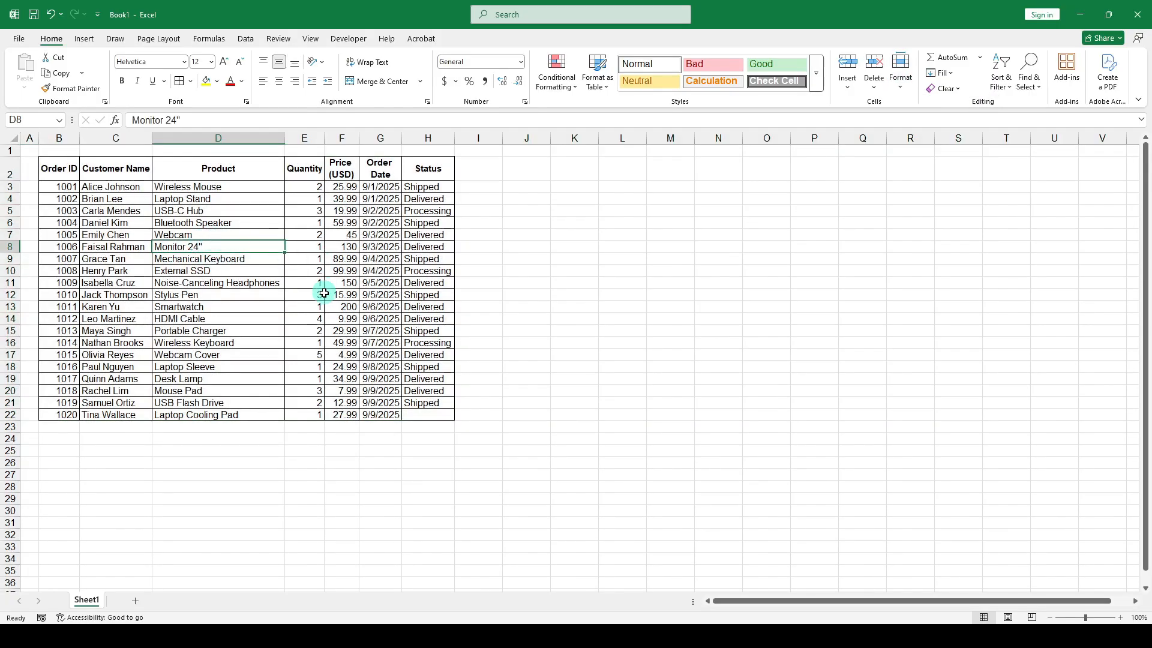
click(498, 247)
click(519, 246)
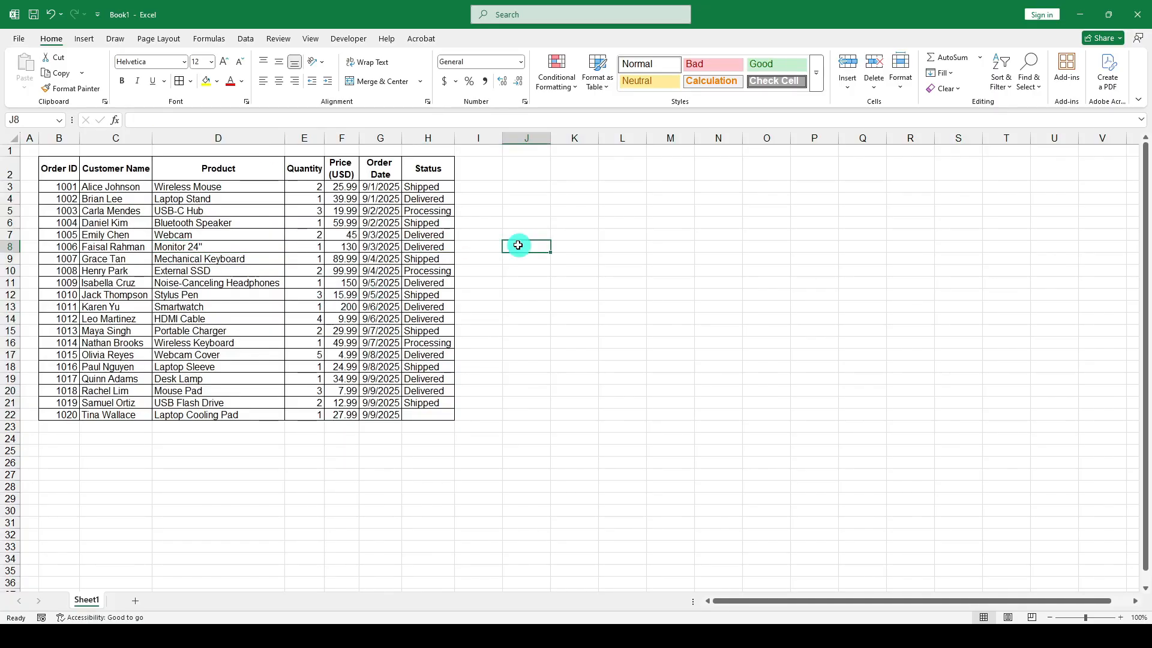
- Centre the Order ID values in B3:B22 horizontally
click(111, 258)
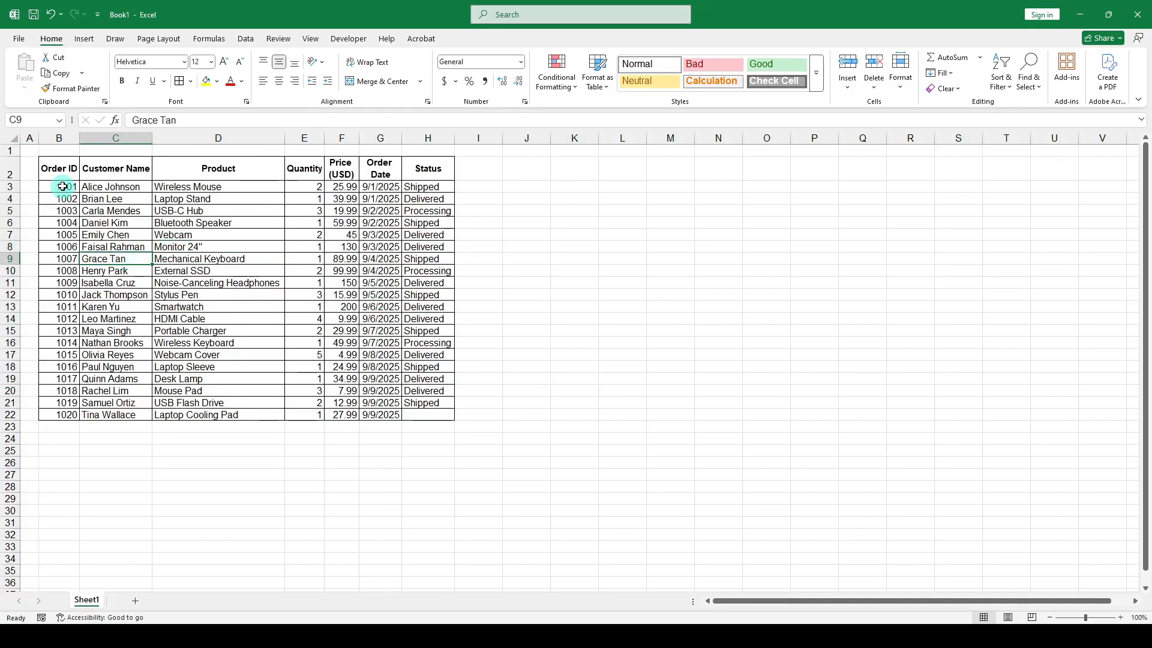
drag(62, 187, 69, 414)
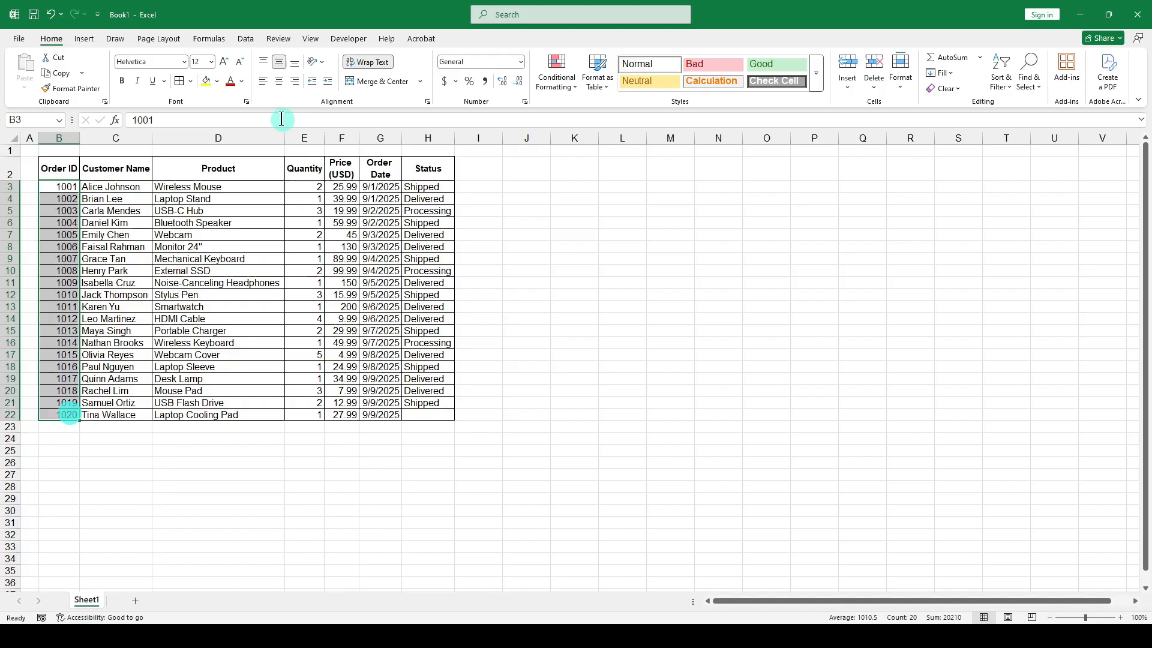
click(279, 82)
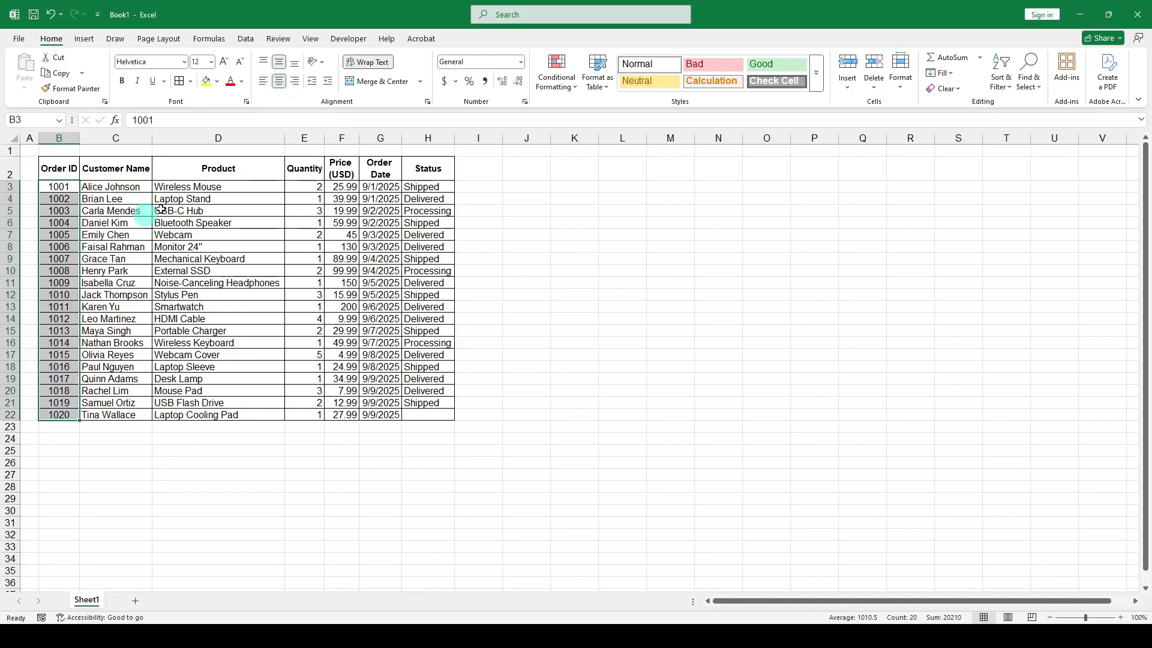
- Try centre alignment on the Quantity values in E3:E22, and right-align them instead
click(230, 191)
click(299, 186)
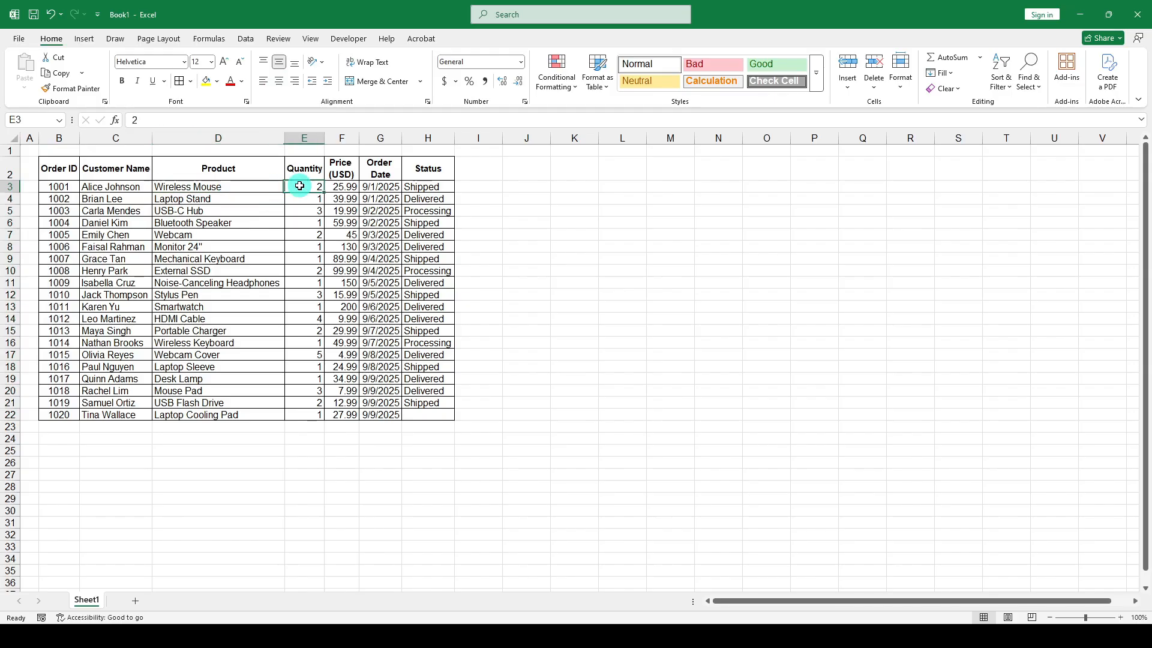
drag(300, 215, 303, 415)
click(278, 82)
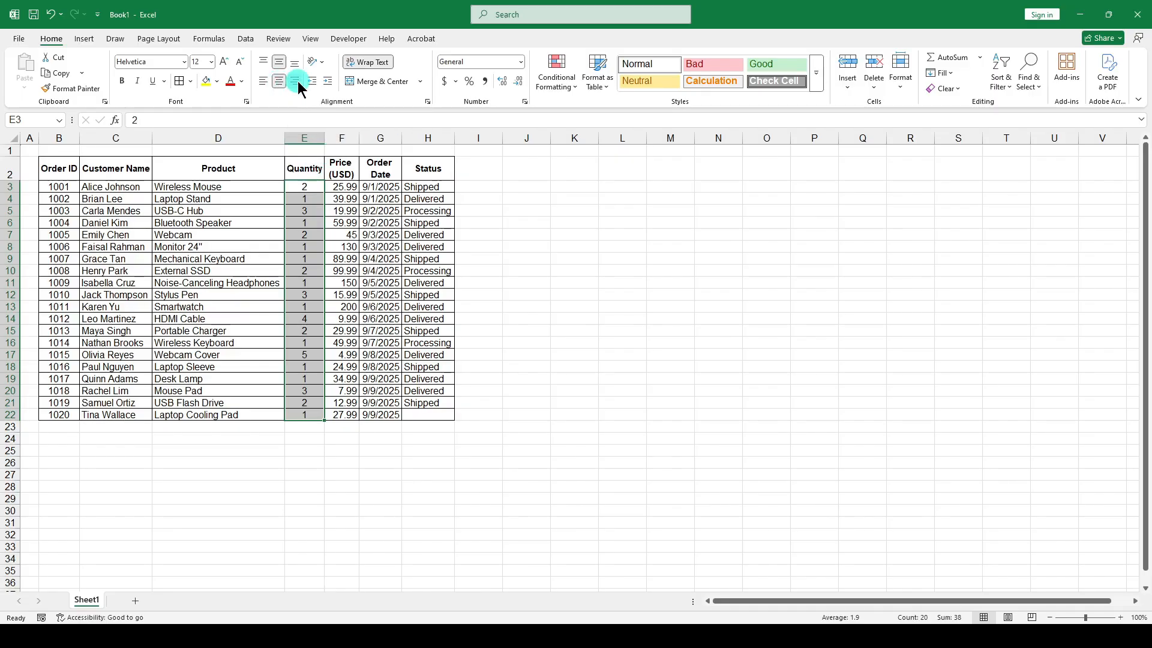
click(294, 82)
- Left-align the product names in D3:D22
drag(346, 187, 346, 210)
drag(200, 186, 210, 414)
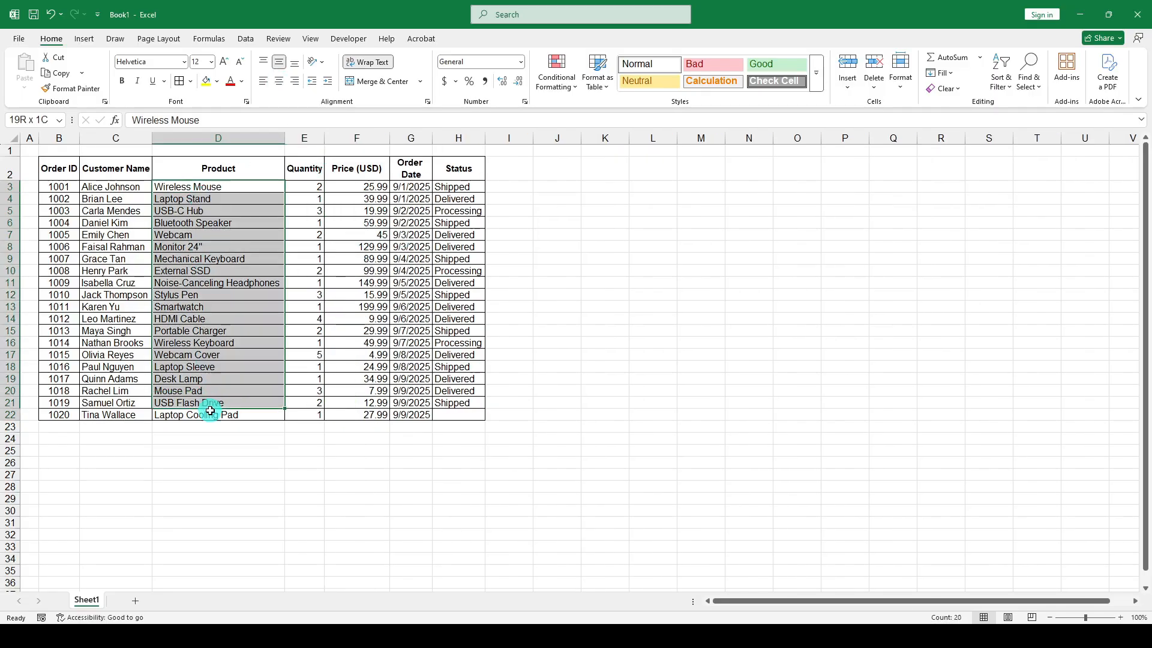
click(267, 82)
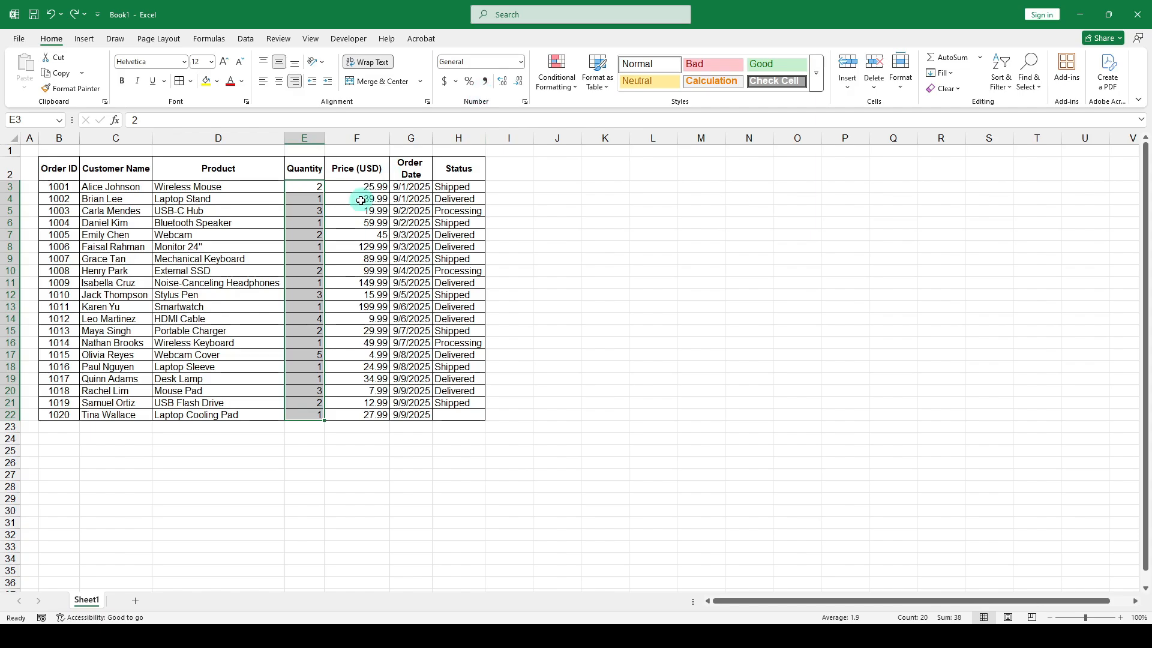
- Apply the Accounting number format with the dollar symbol to the Price (USD) values in F3:F22
click(361, 201)
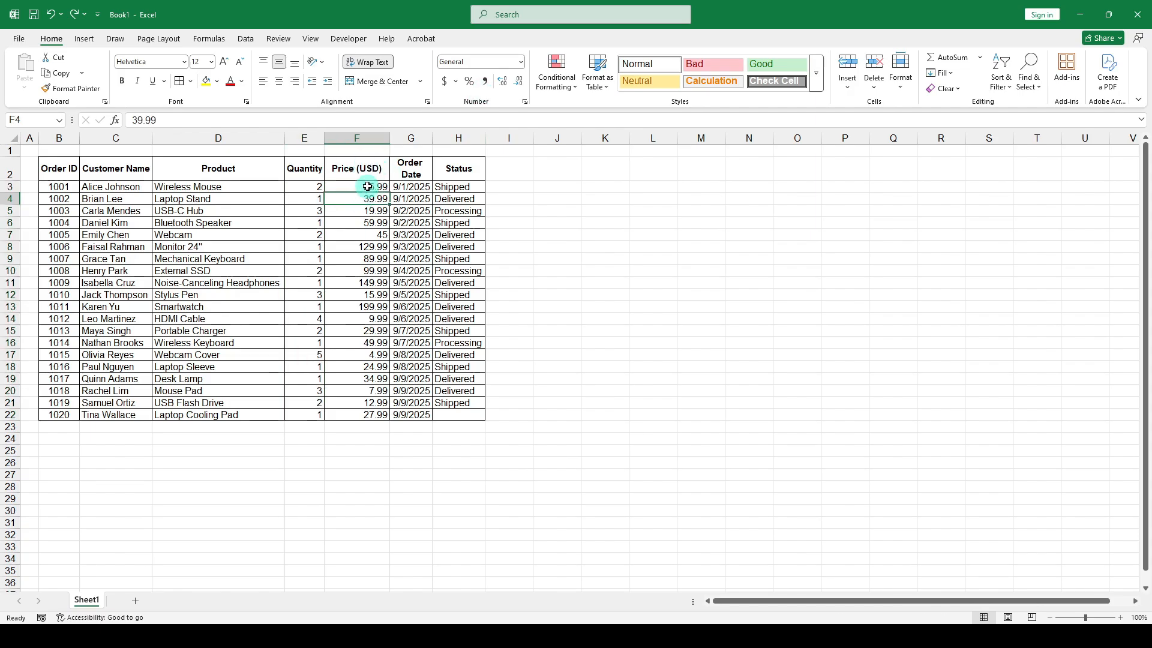
drag(367, 187, 369, 415)
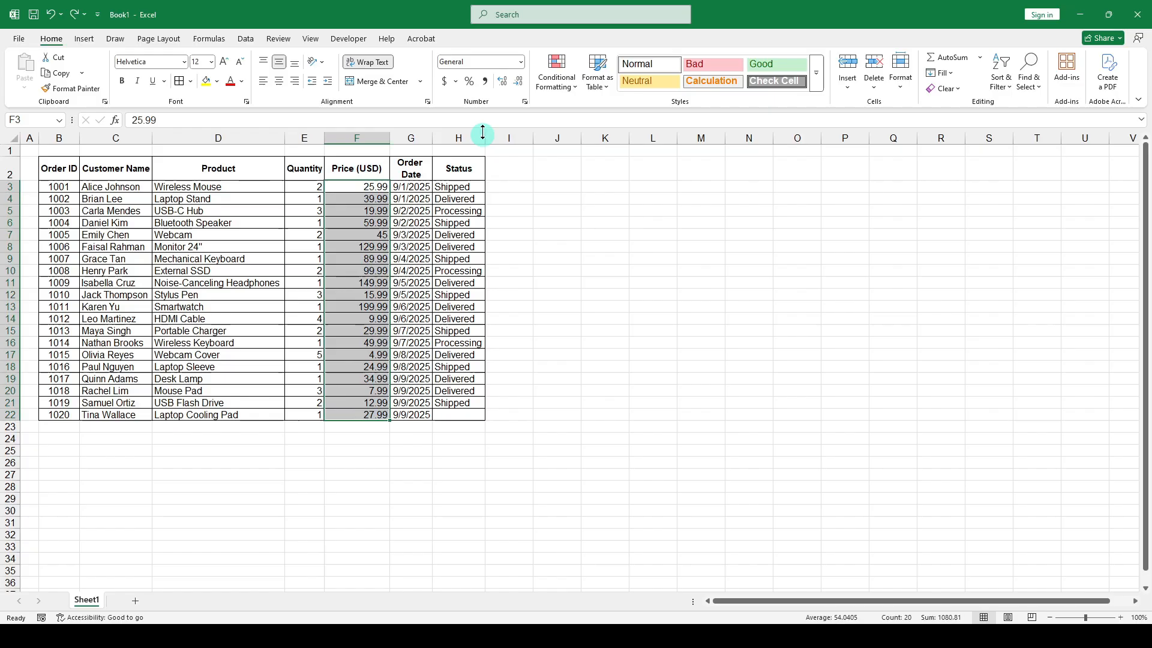
click(455, 82)
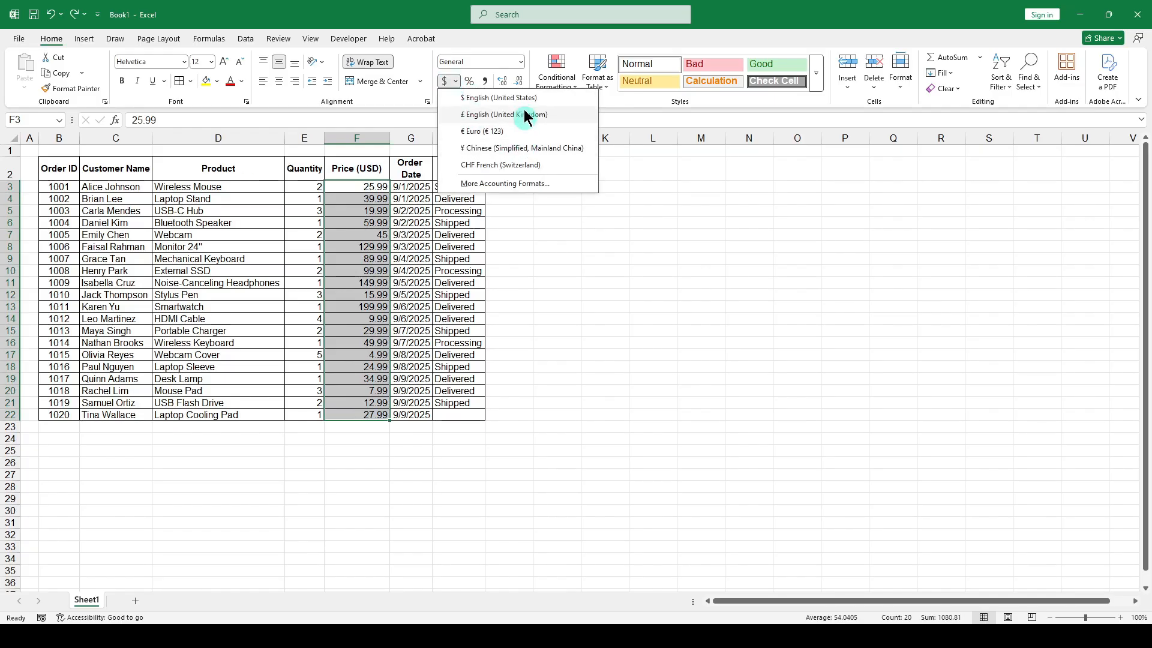
click(457, 80)
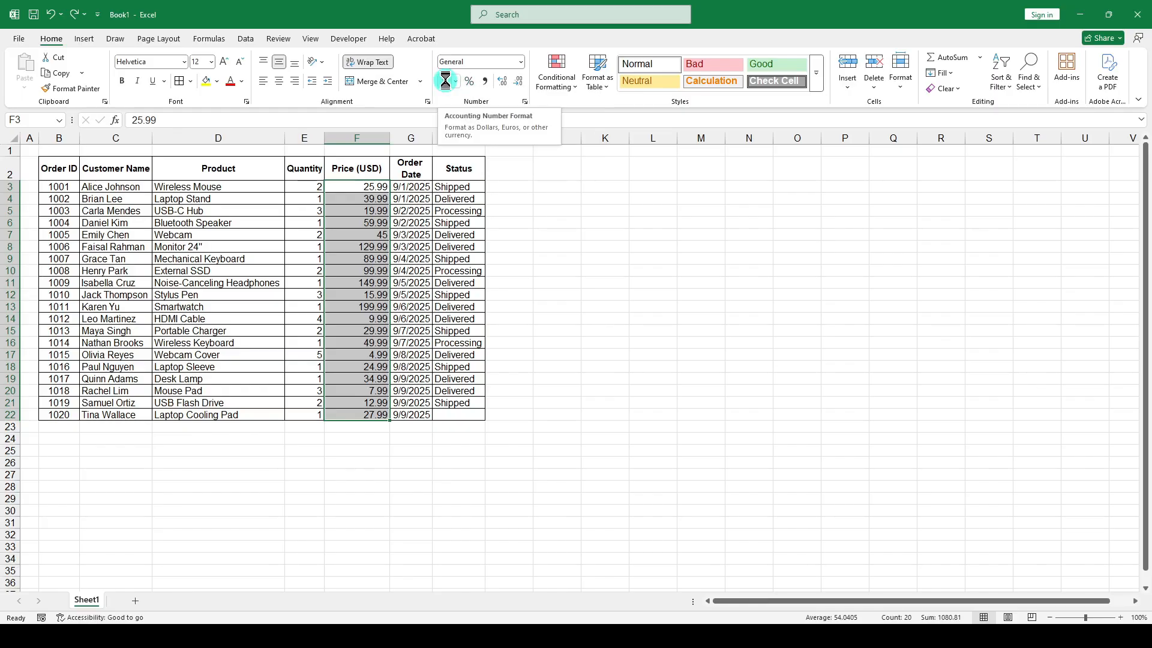
click(445, 81)
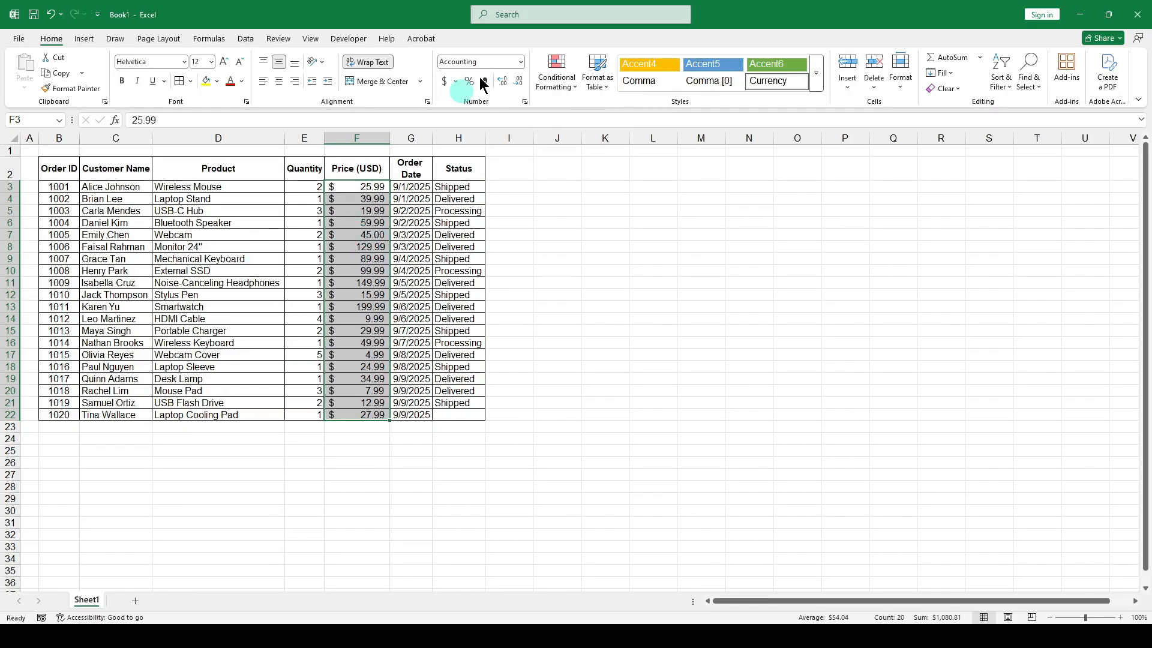
click(520, 63)
click(520, 64)
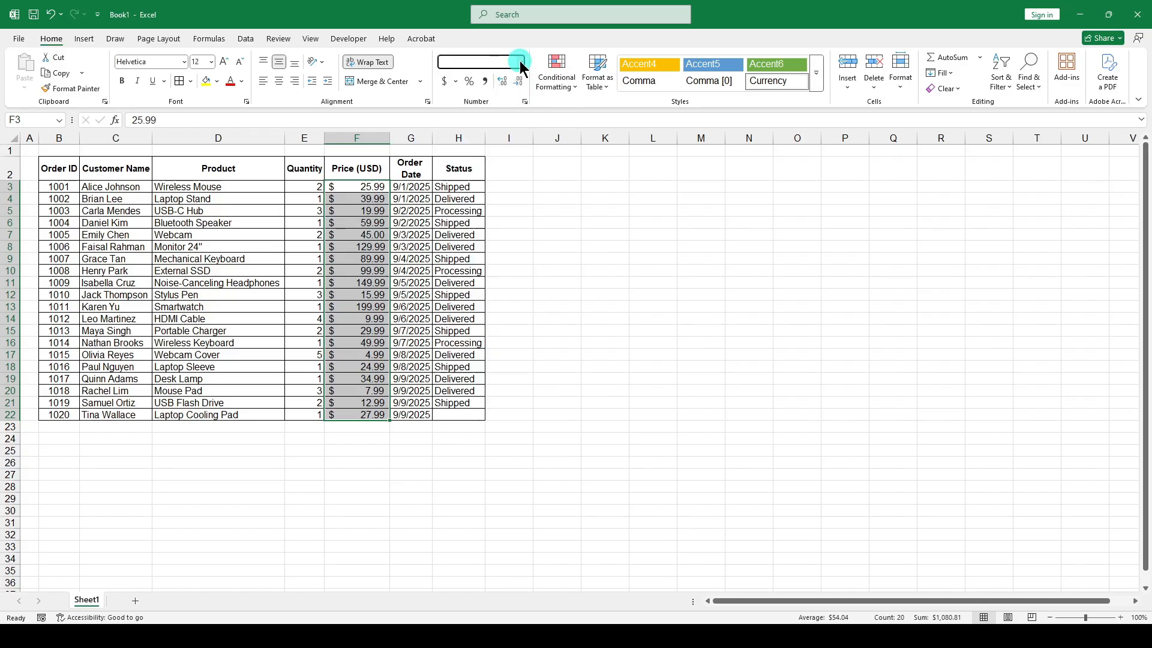
click(520, 62)
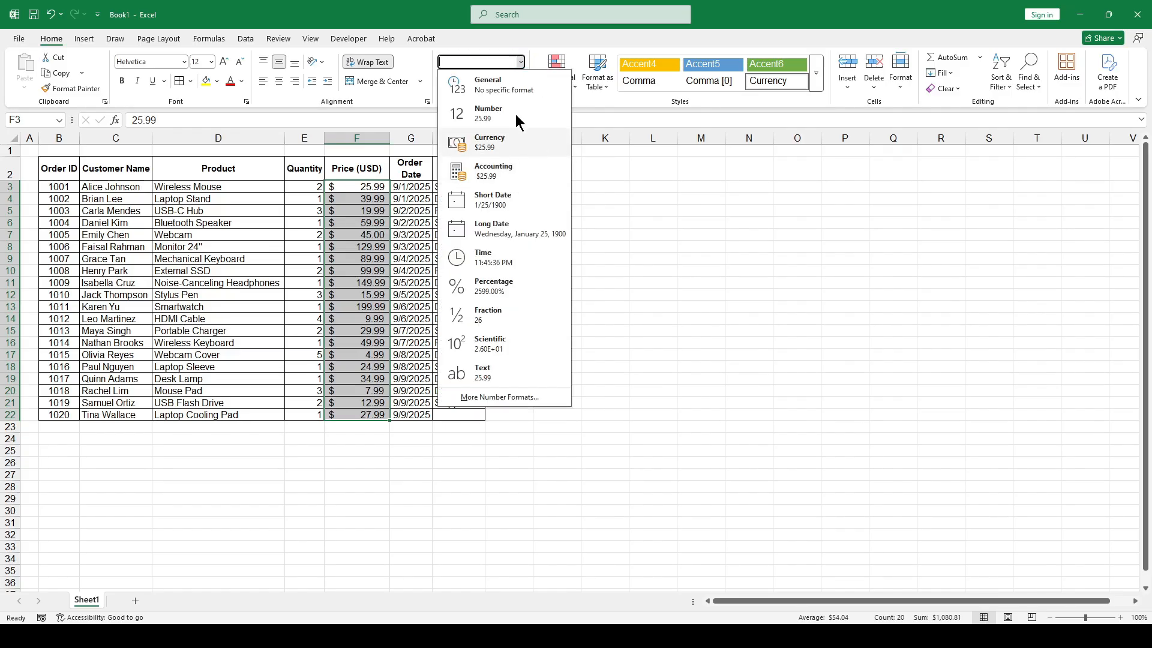
click(526, 42)
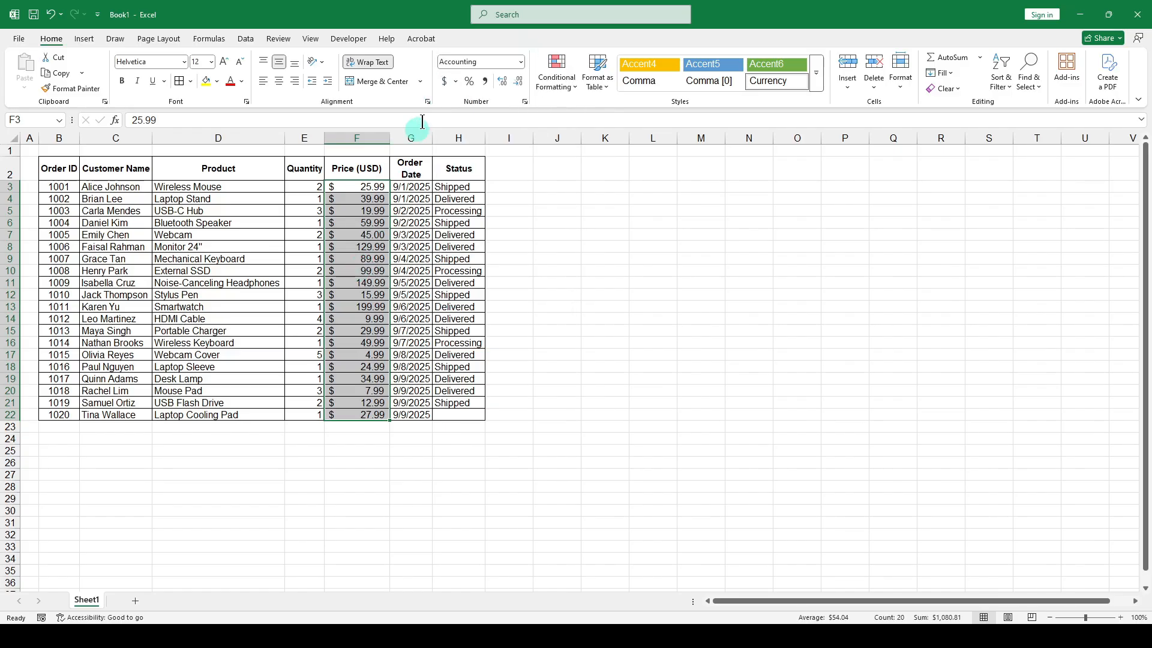
- Change the accounting currency symbol of the Price values in F3:F22 to ¥ Japanese
click(456, 81)
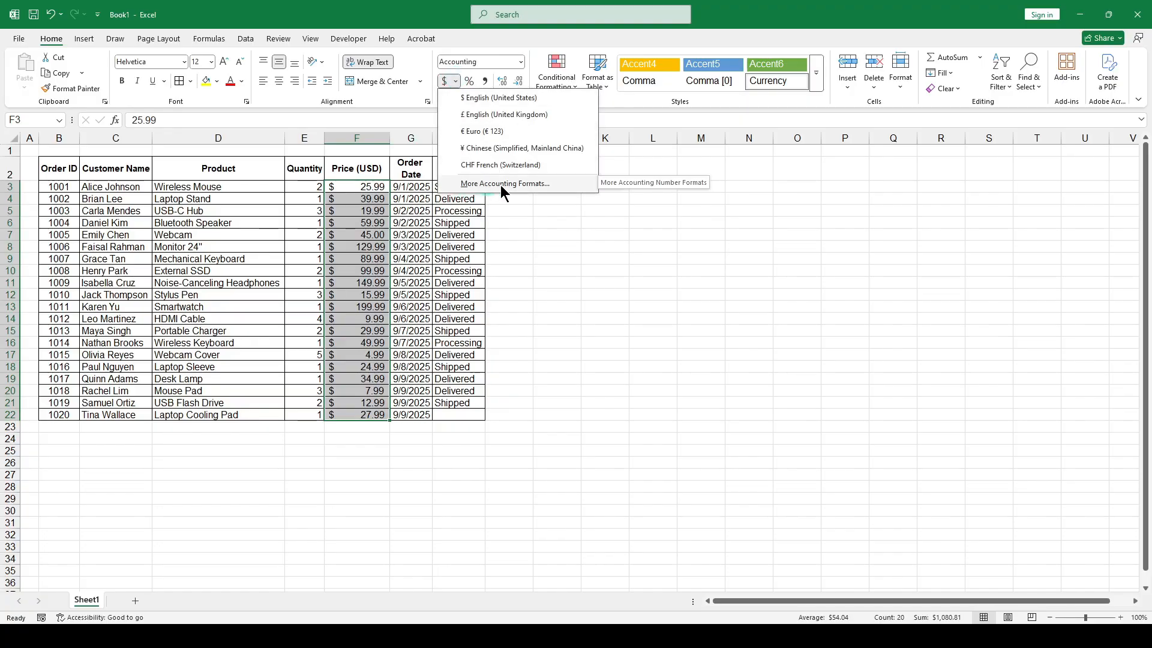
click(522, 184)
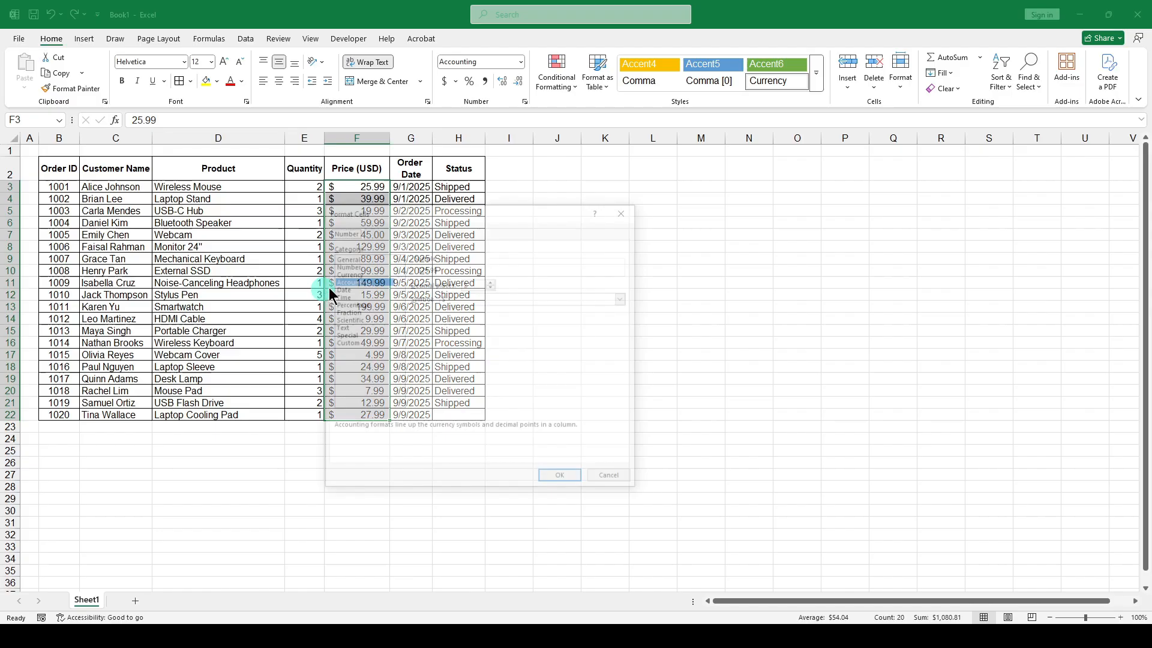
drag(440, 213, 565, 195)
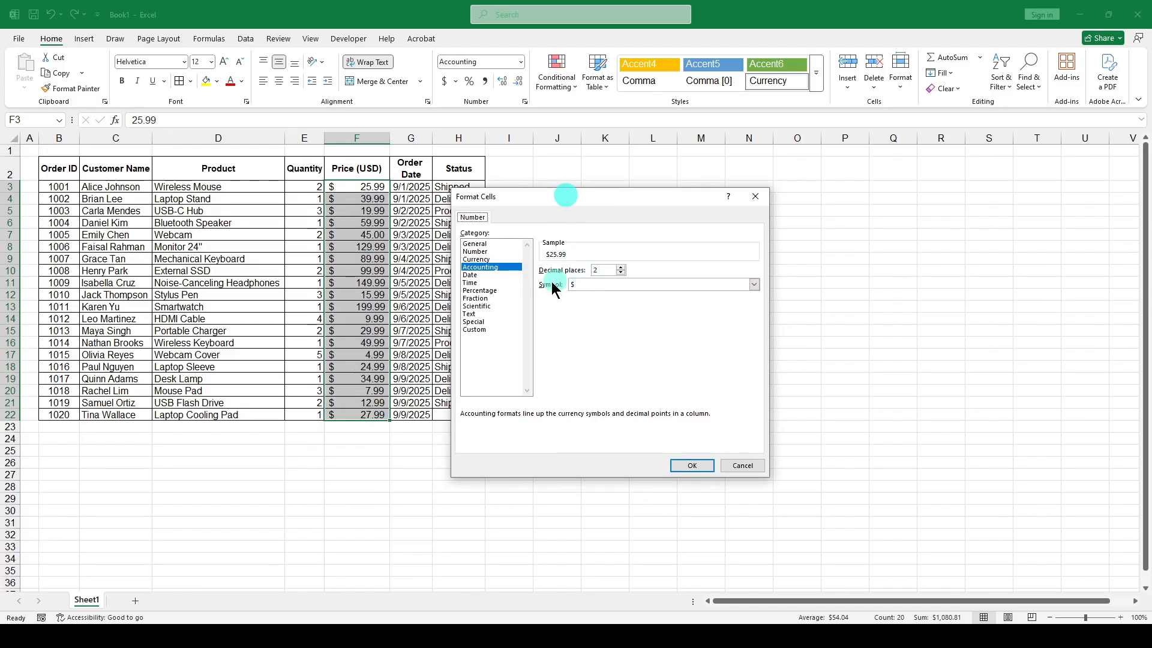
click(612, 280)
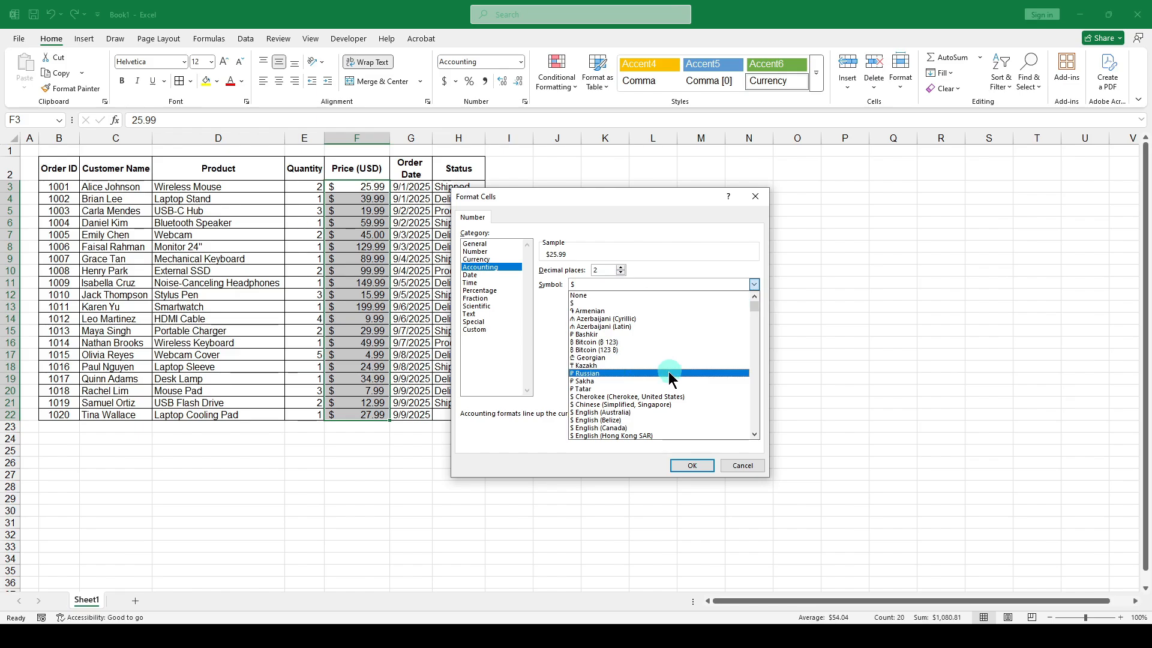
scroll(627, 411, down, 2)
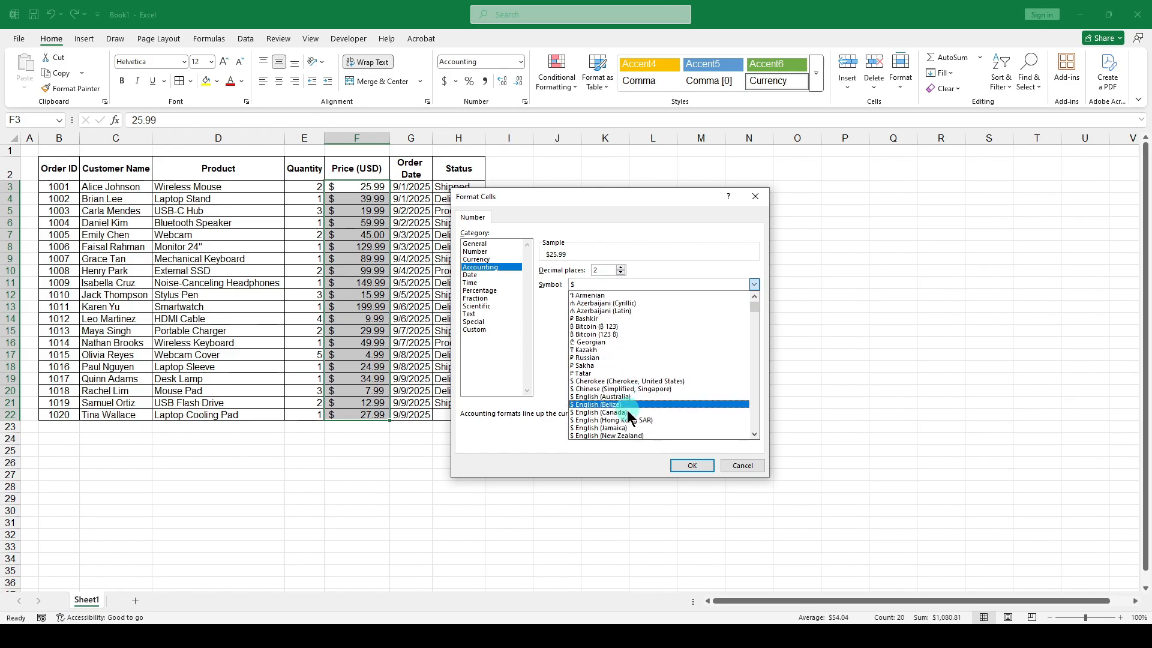
scroll(630, 396, down, 4)
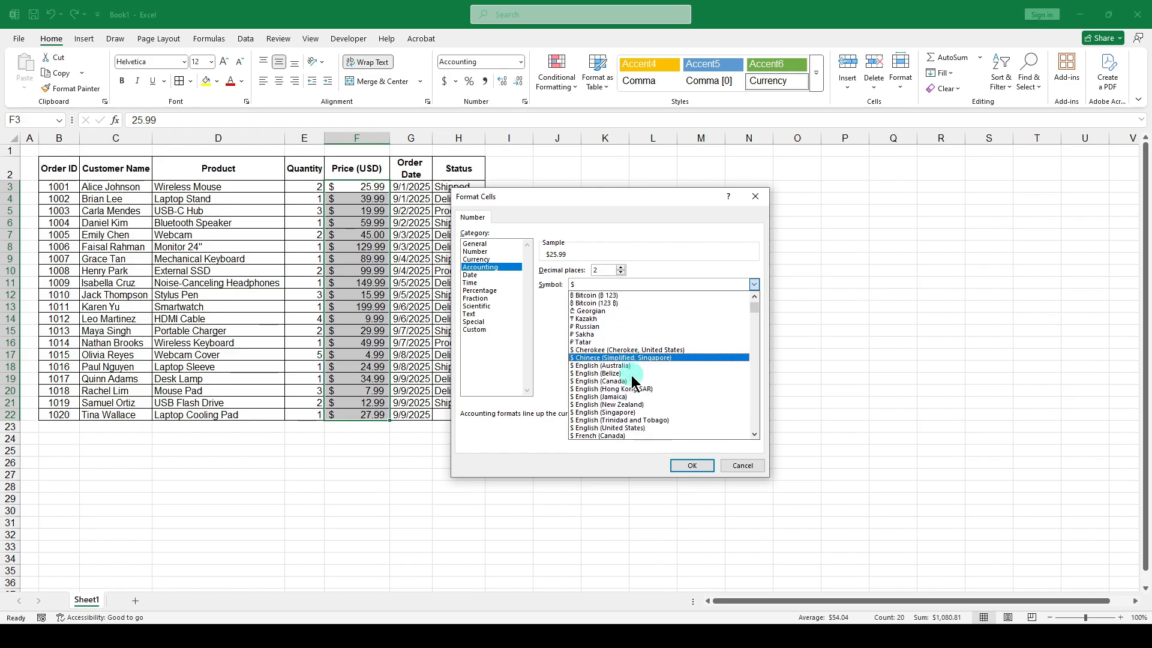
scroll(675, 364, down, 10)
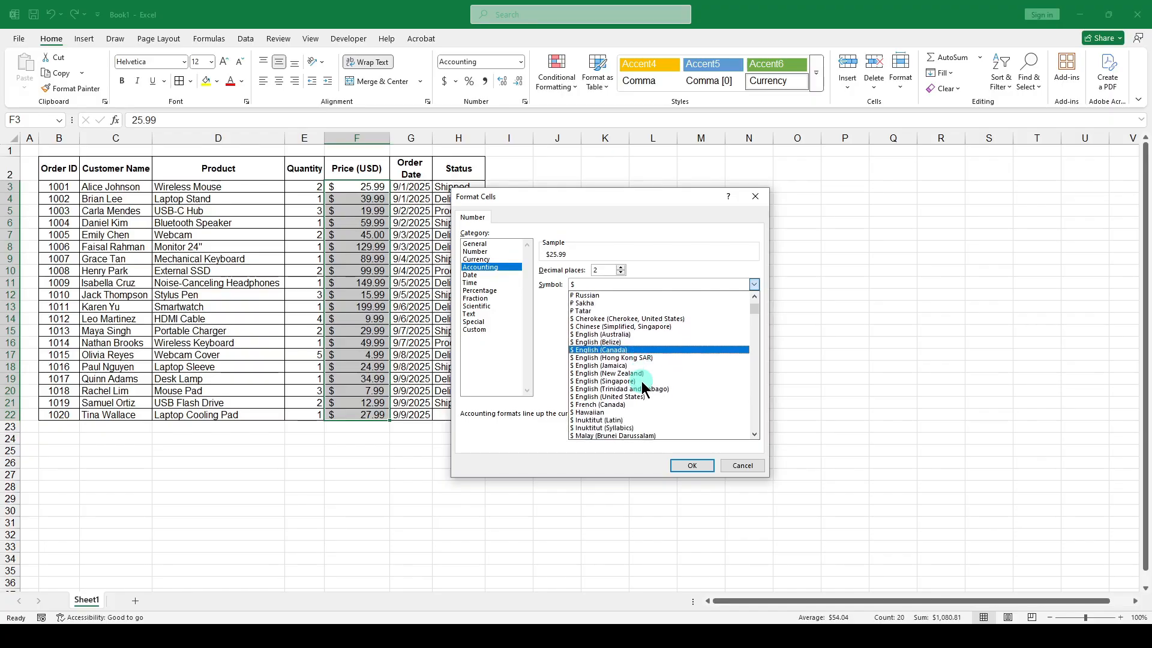
scroll(643, 387, down, 3)
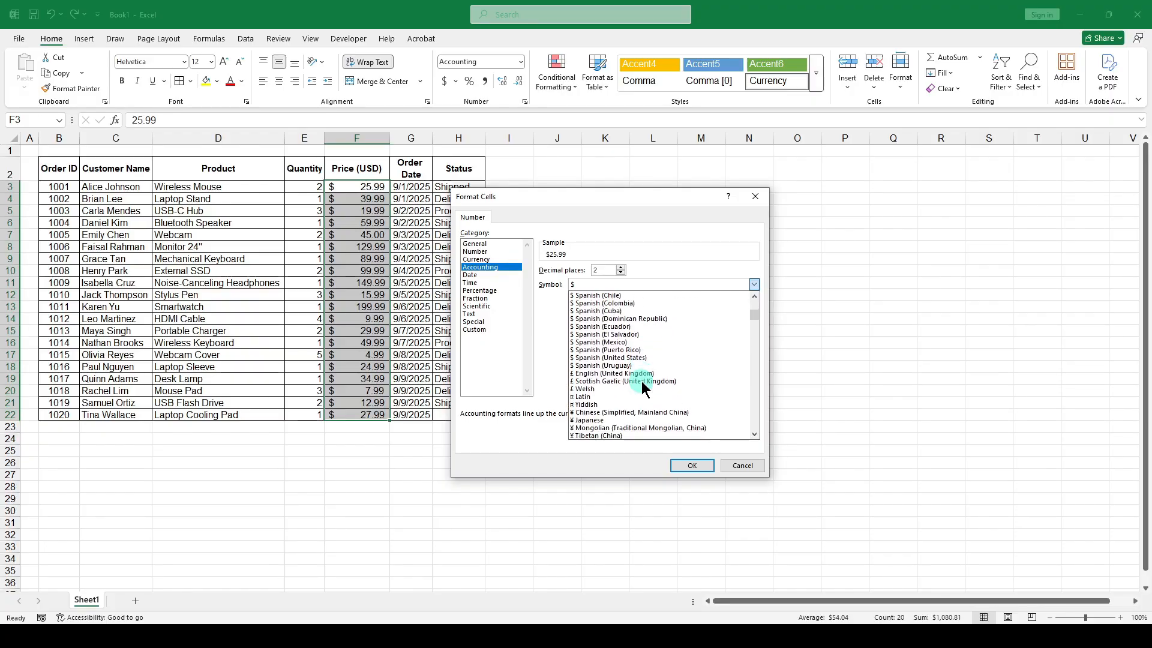
click(618, 390)
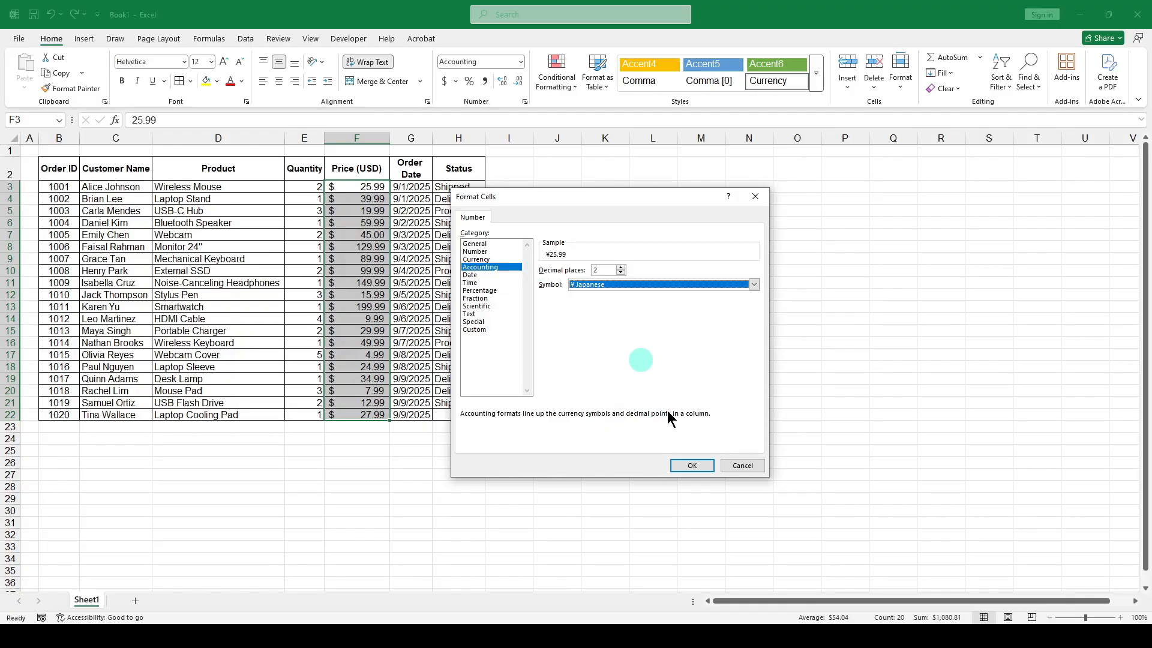
click(692, 465)
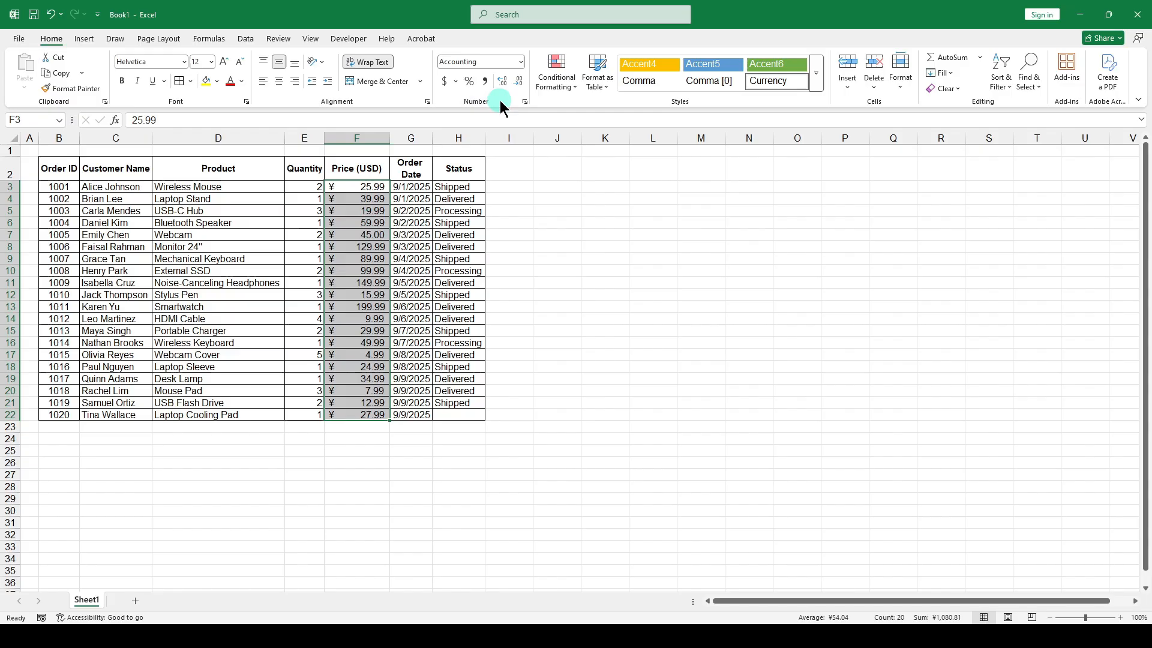
- Change the accounting currency symbol of the Price (USD) values in F3:F22 back to $
right_click(361, 275)
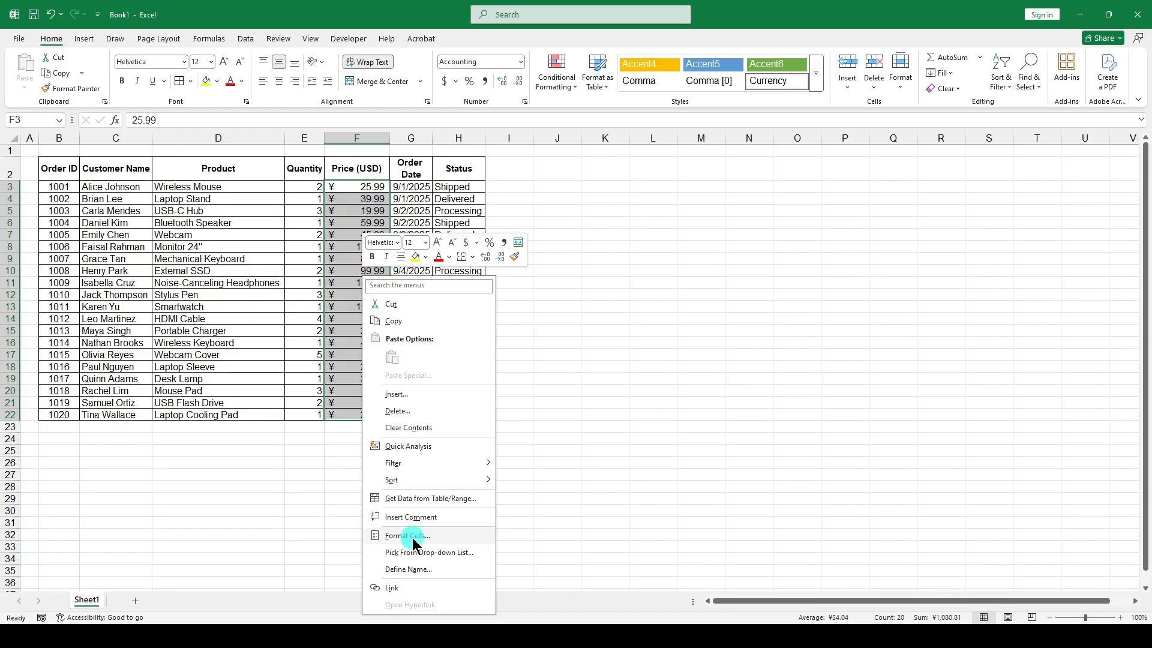
click(412, 538)
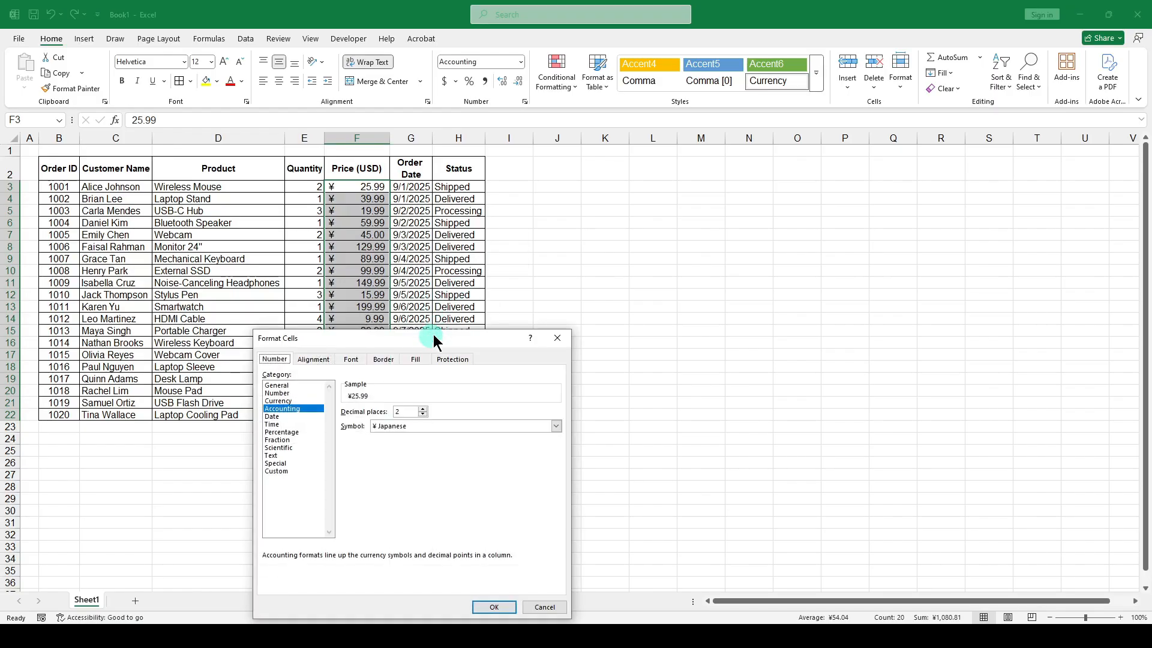
drag(429, 336, 592, 222)
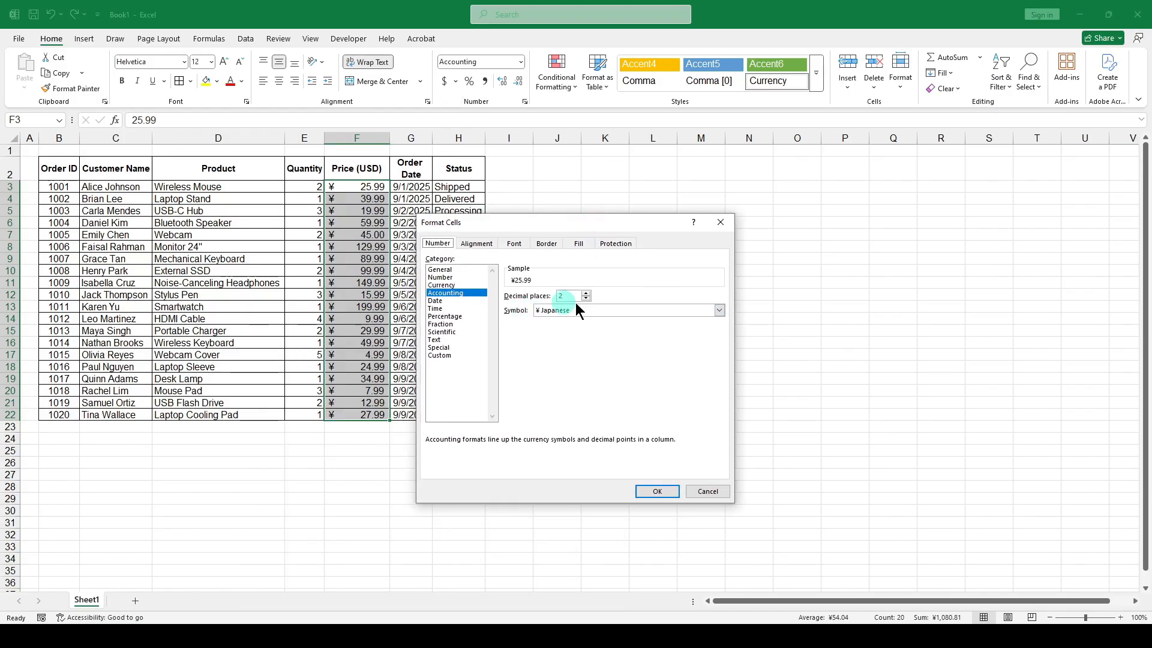
click(603, 309)
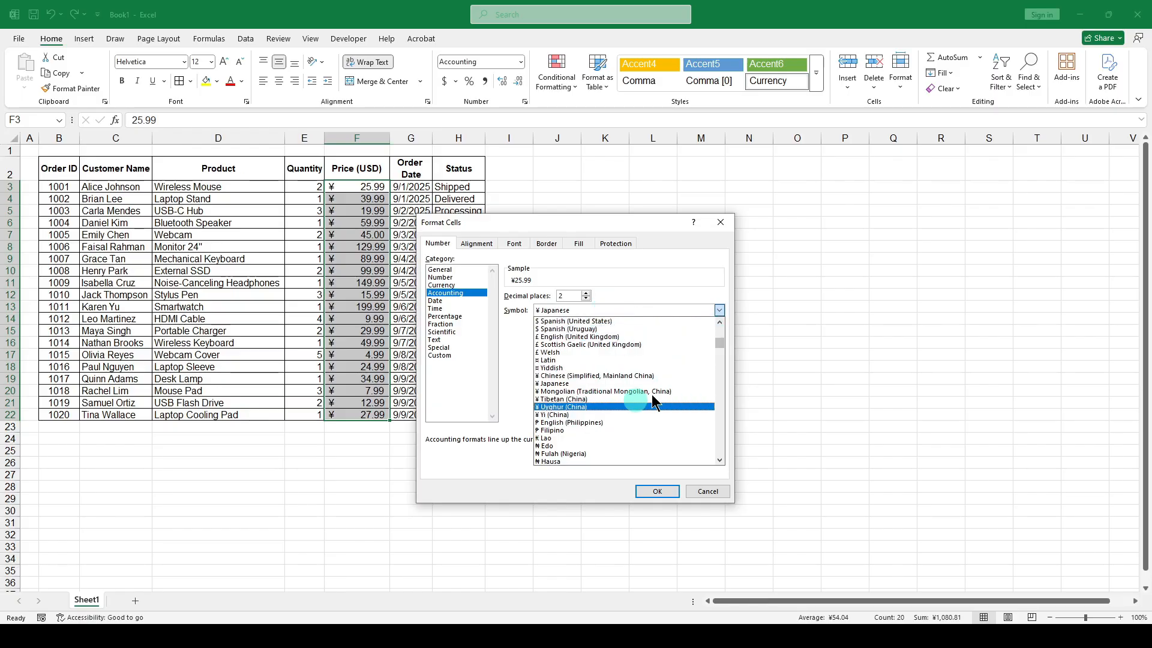
drag(719, 342, 719, 312)
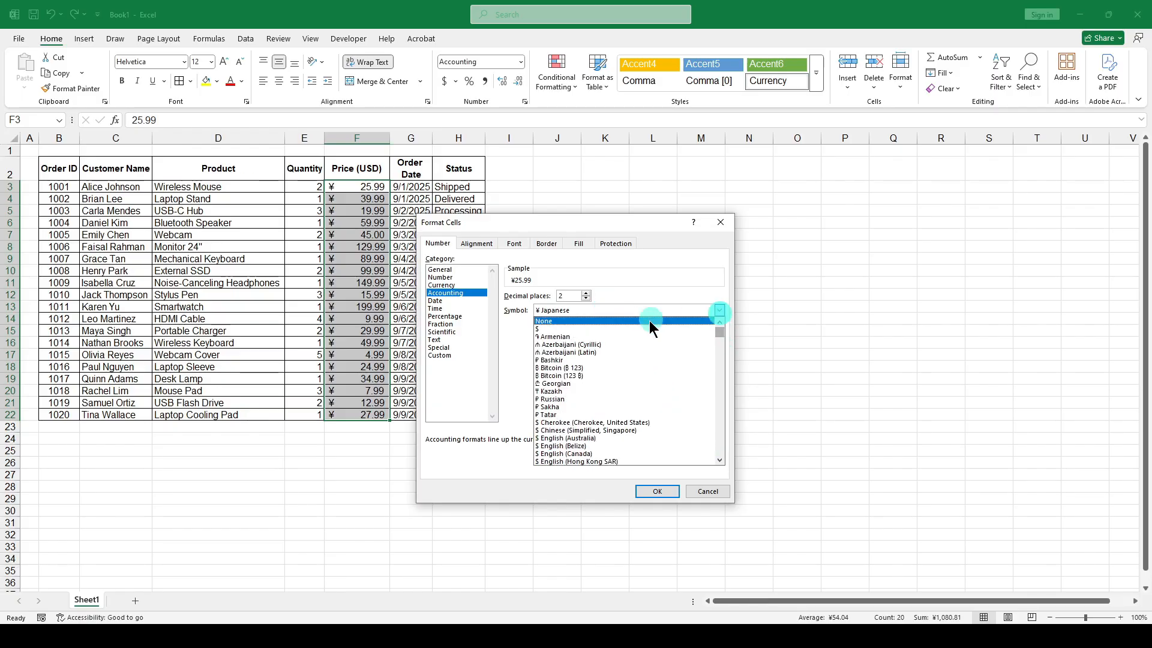
click(571, 330)
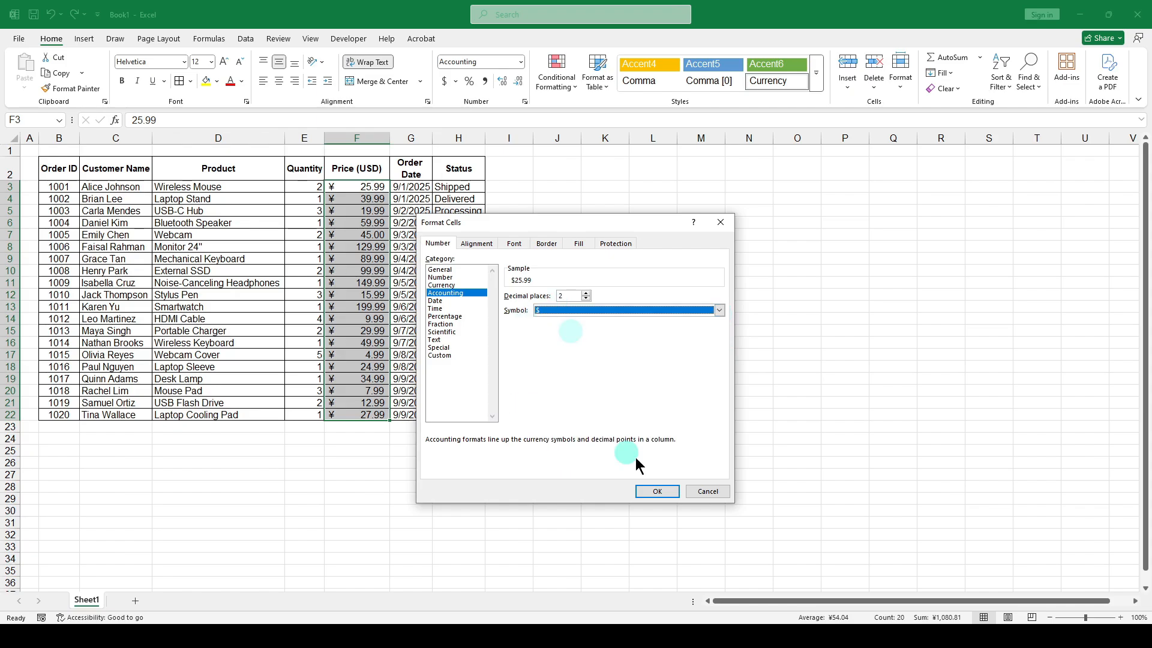
click(660, 492)
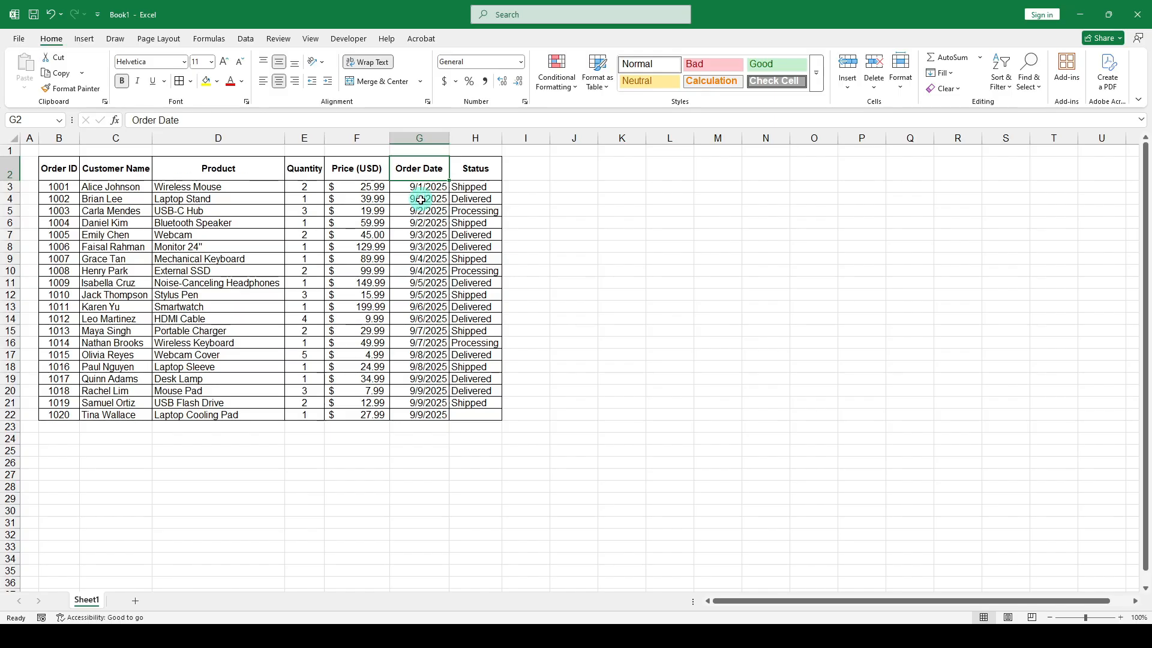
- Format the order dates in G3:G22 with the "March 14, 2012" date type
click(425, 190)
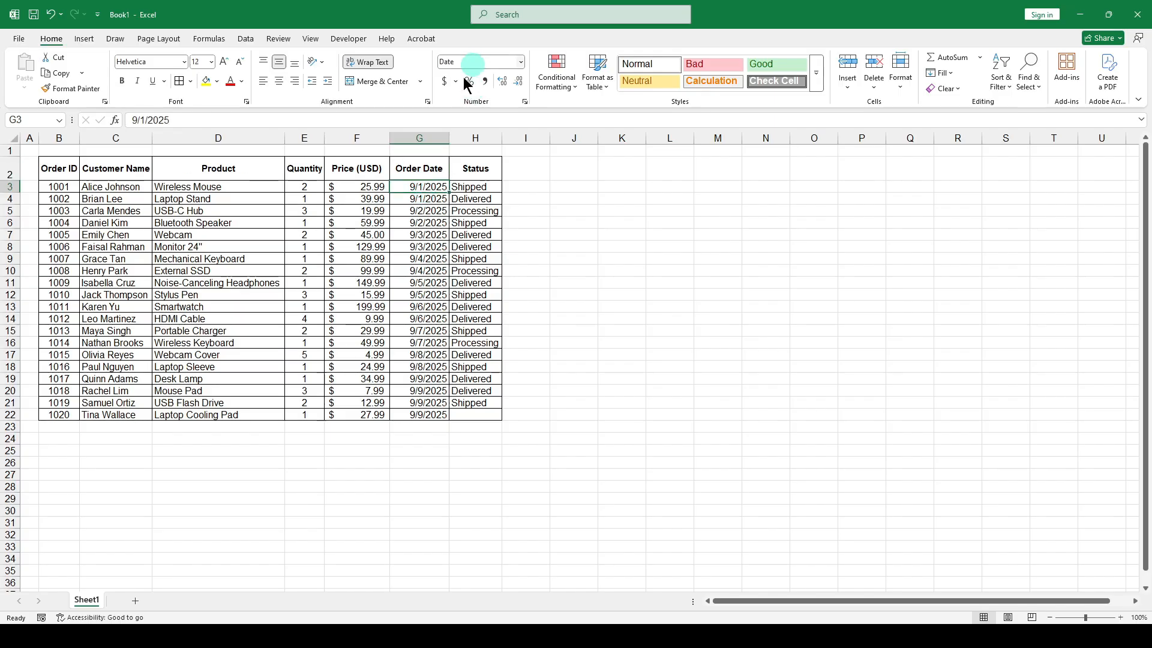
click(428, 168)
drag(424, 186, 425, 412)
click(520, 62)
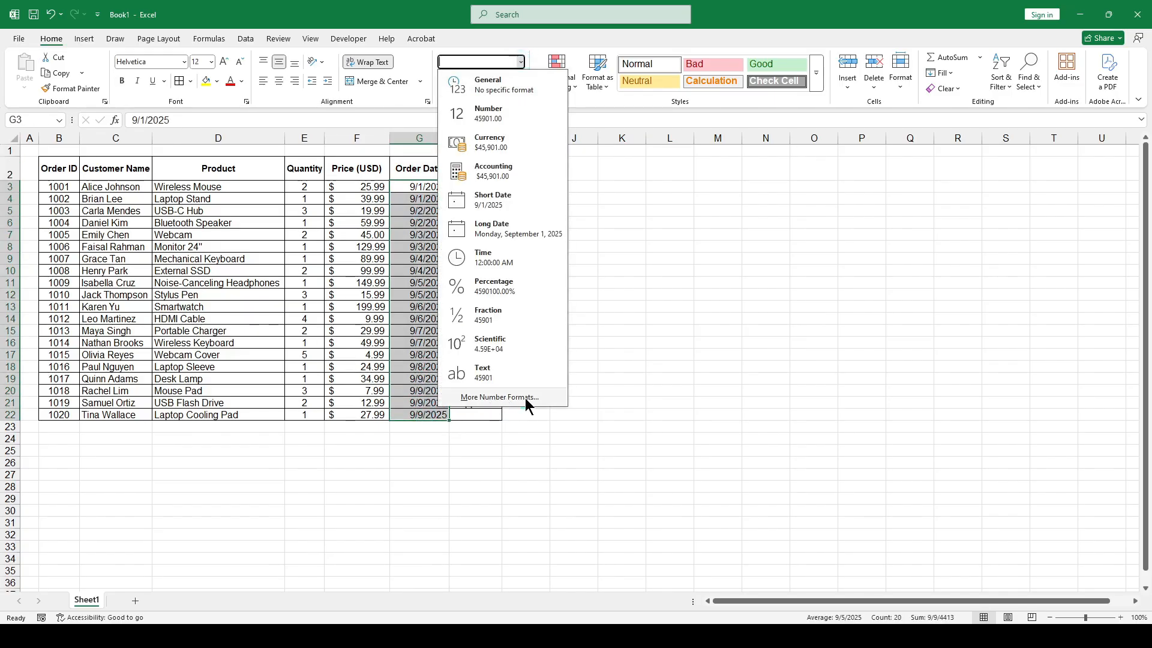
click(520, 397)
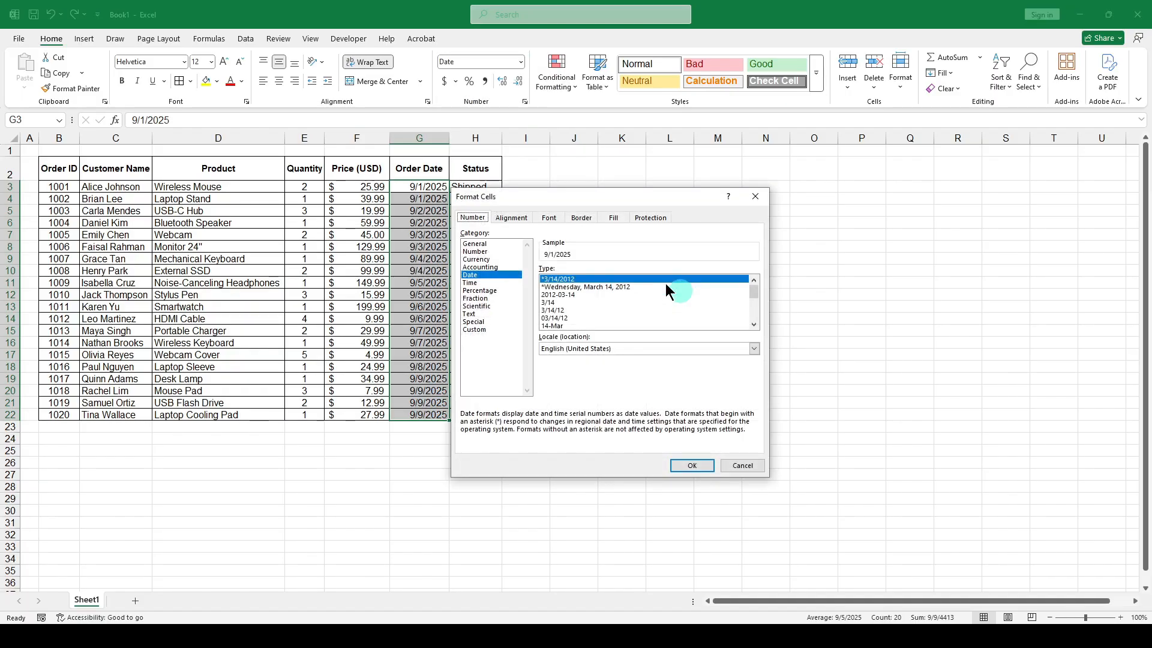
drag(557, 198, 639, 197)
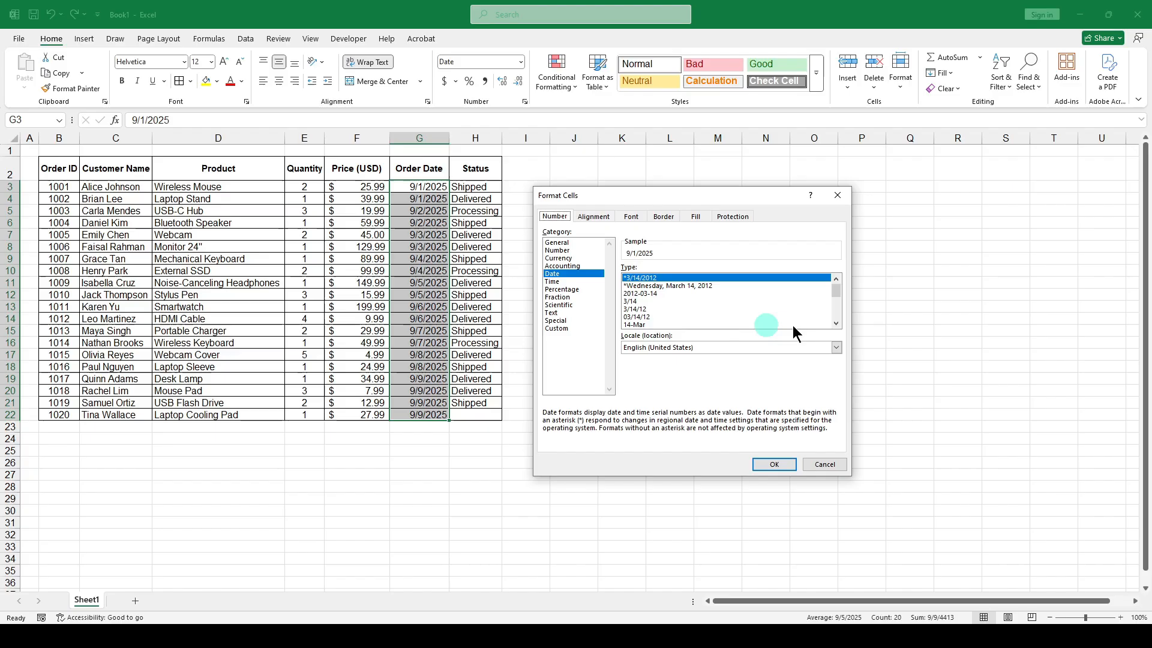
click(836, 323)
click(836, 324)
click(836, 324)
click(836, 324)
click(836, 324)
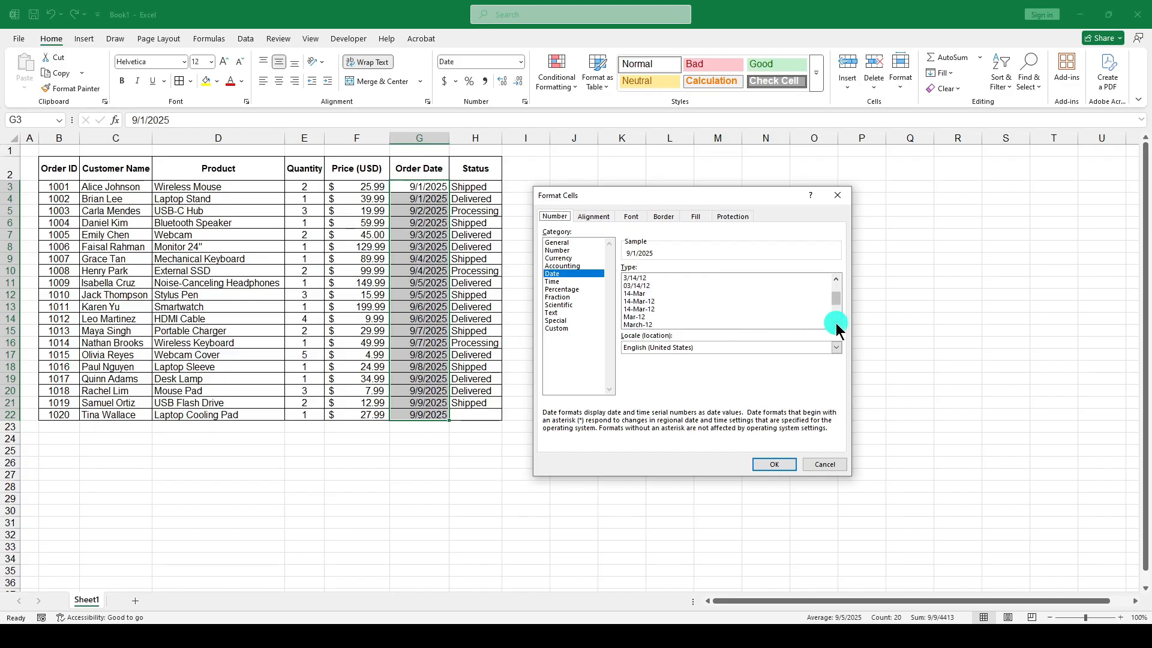
click(836, 324)
click(836, 324)
click(655, 308)
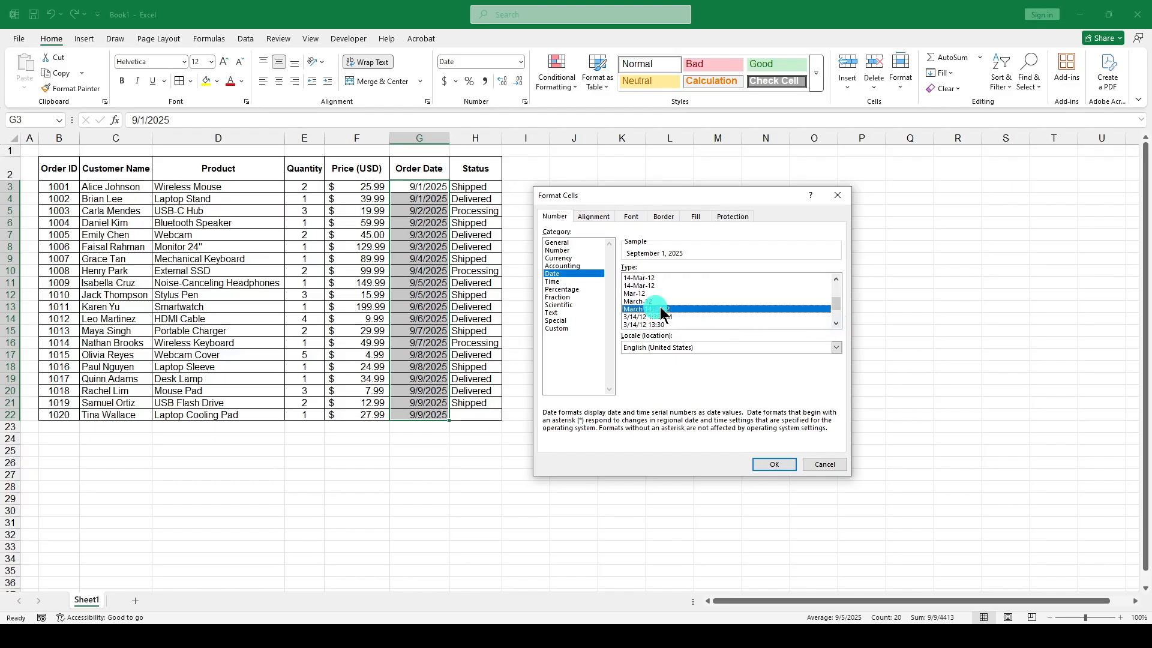
click(770, 464)
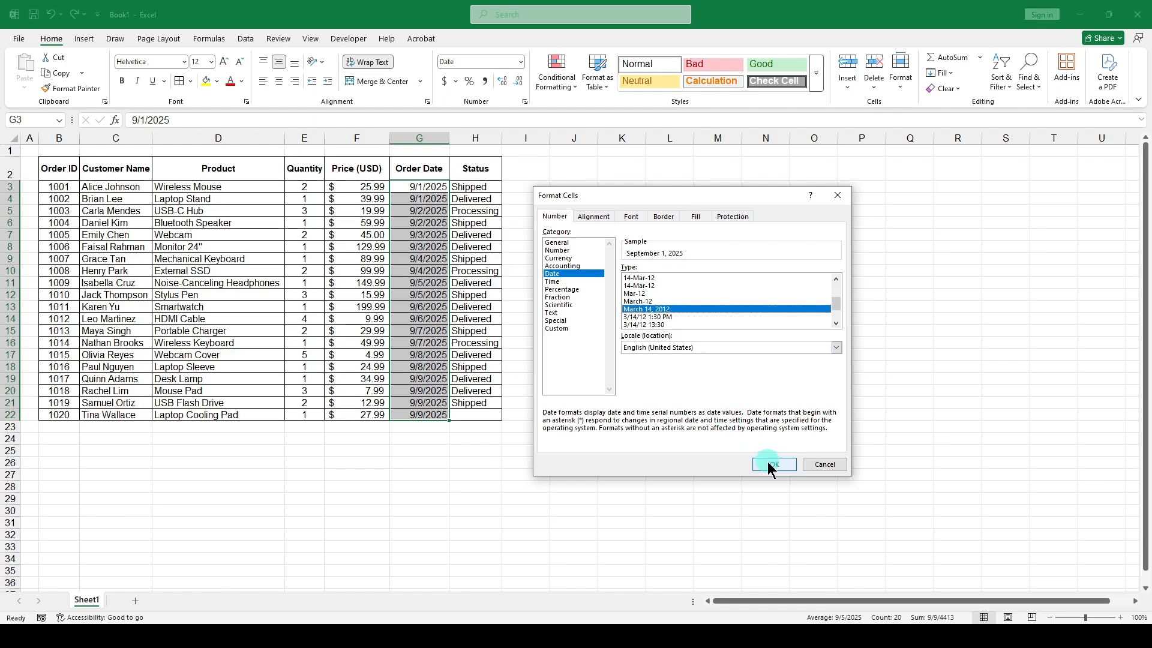
- AutoFit the Order Date column's width, and widen the Order Date and Status columns slightly
click(419, 138)
click(900, 78)
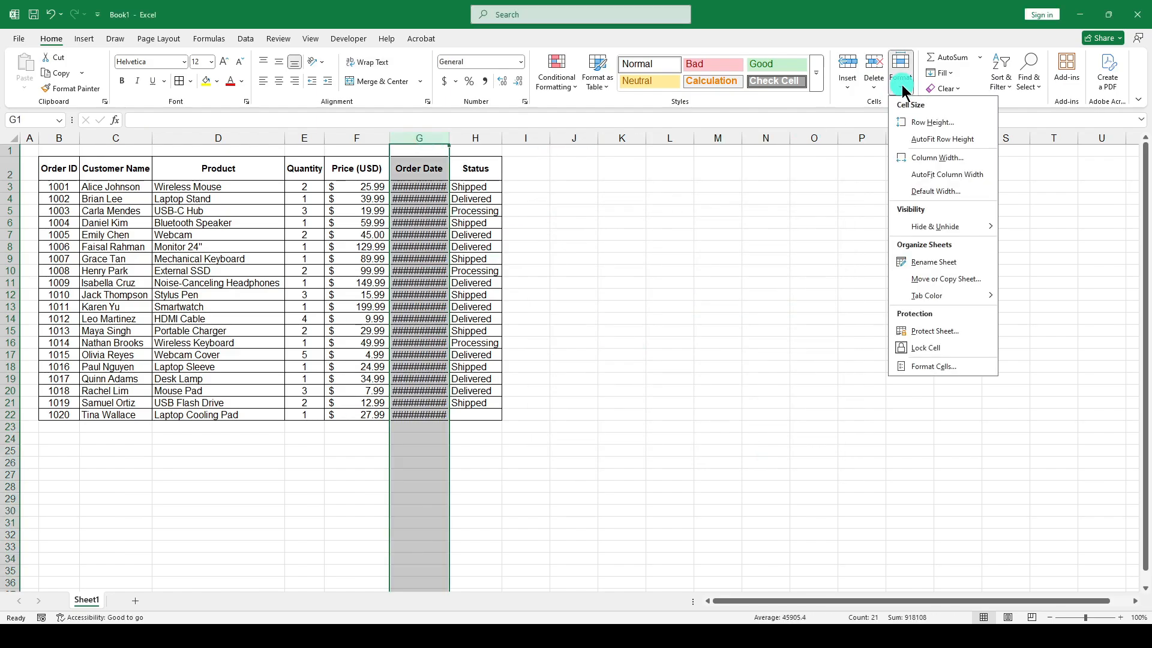
click(941, 178)
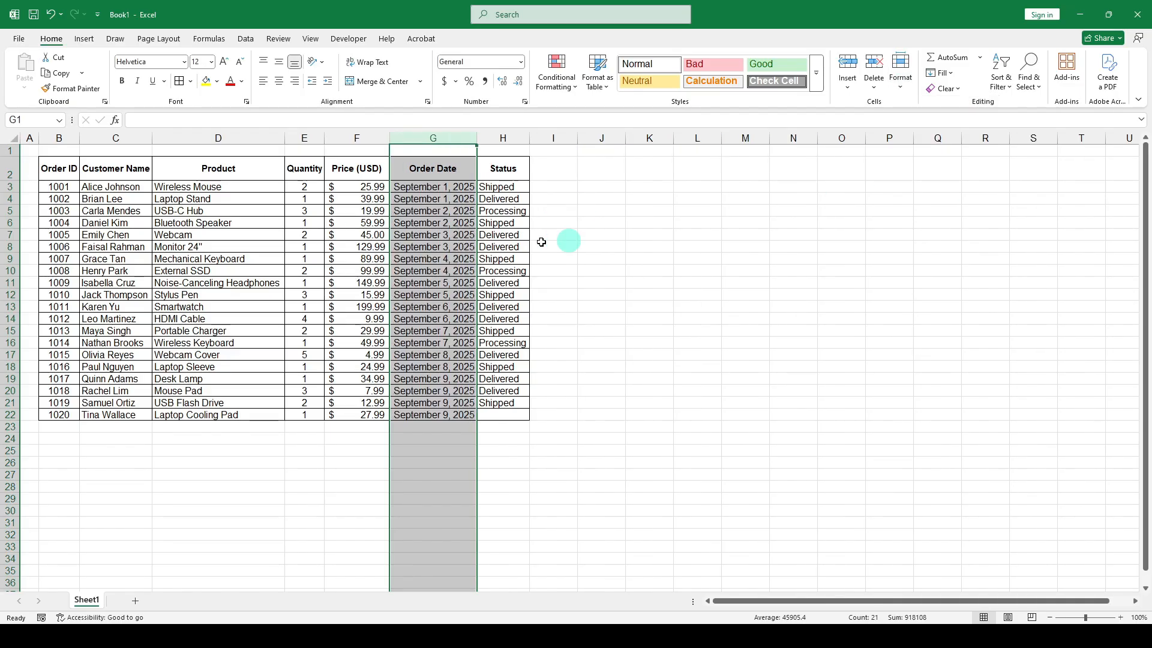
click(437, 281)
drag(476, 139, 559, 142)
click(519, 199)
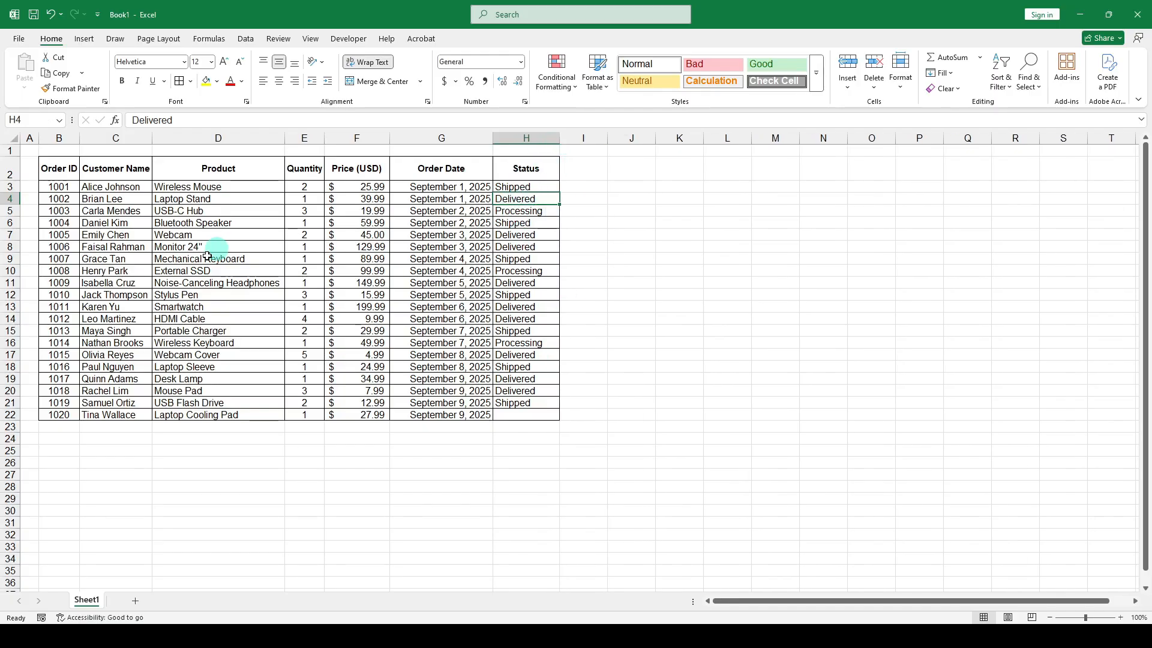
- Examine the available cell styles for the orders table B2:H22 without applying one
click(60, 170)
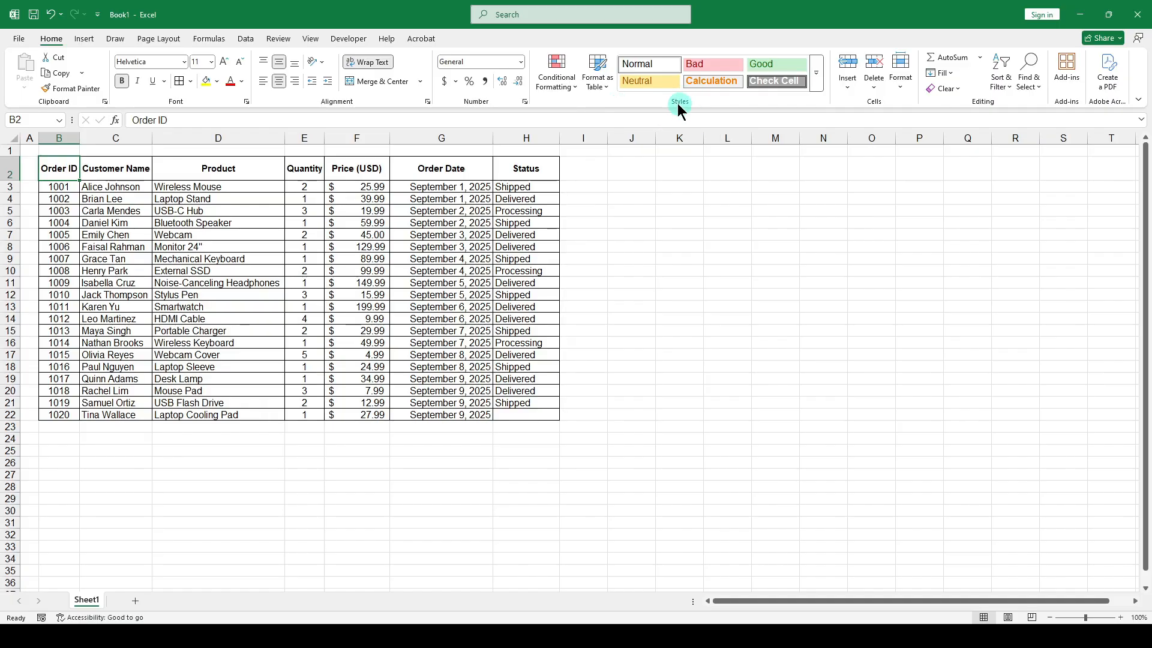
click(212, 247)
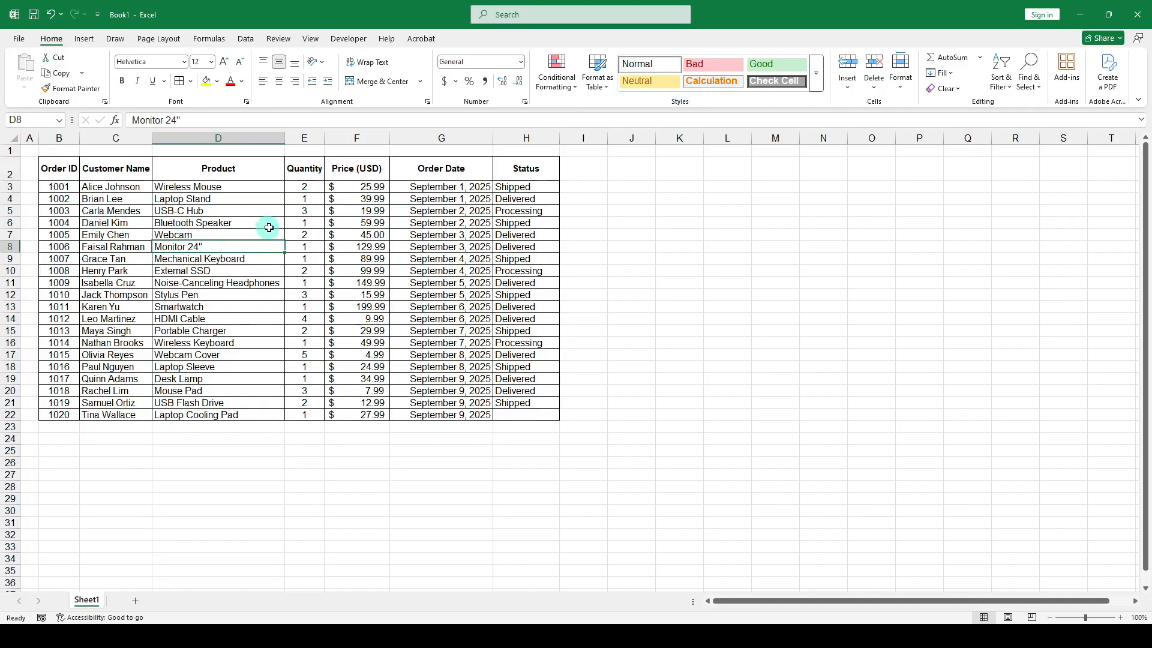
drag(67, 174, 519, 412)
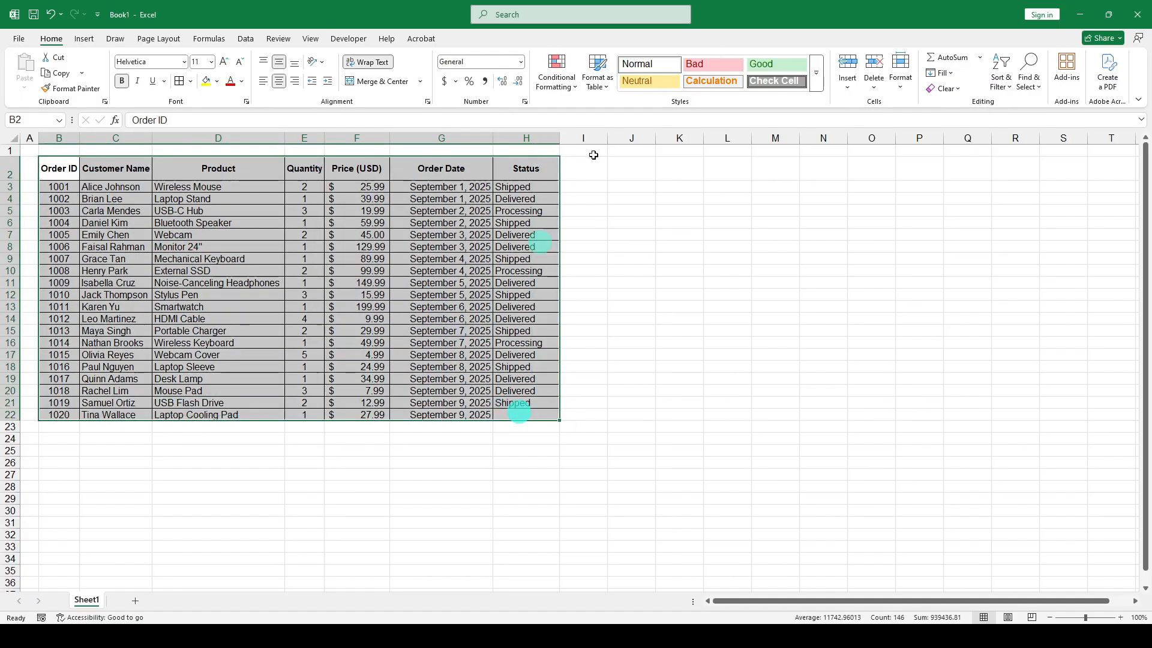
click(816, 78)
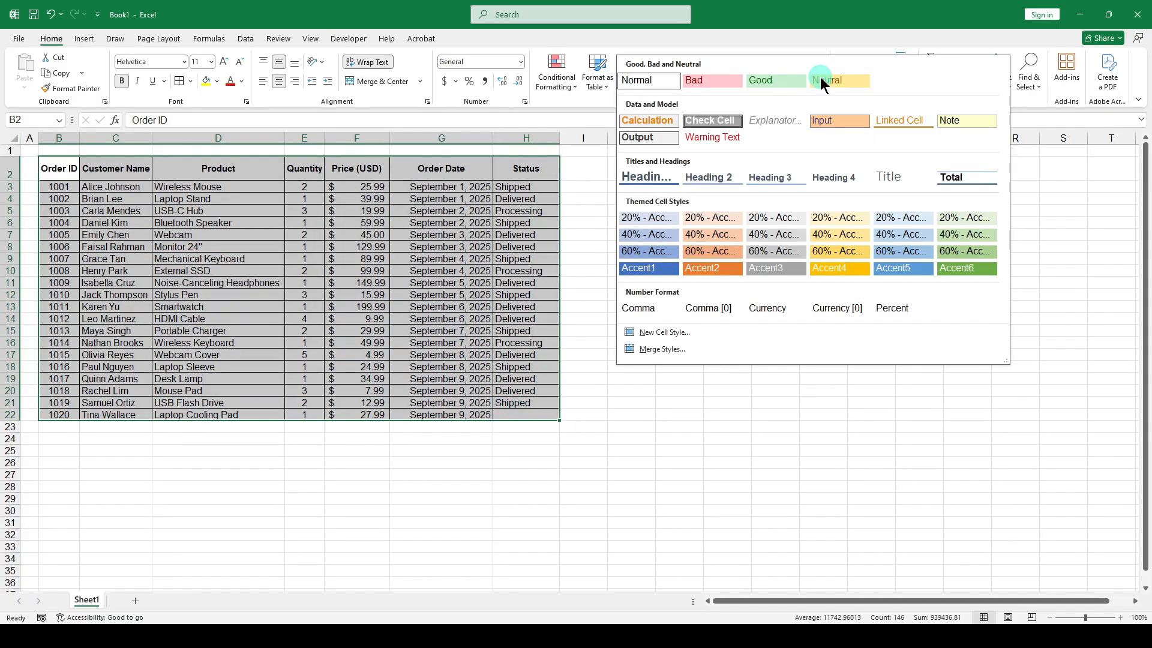
click(564, 211)
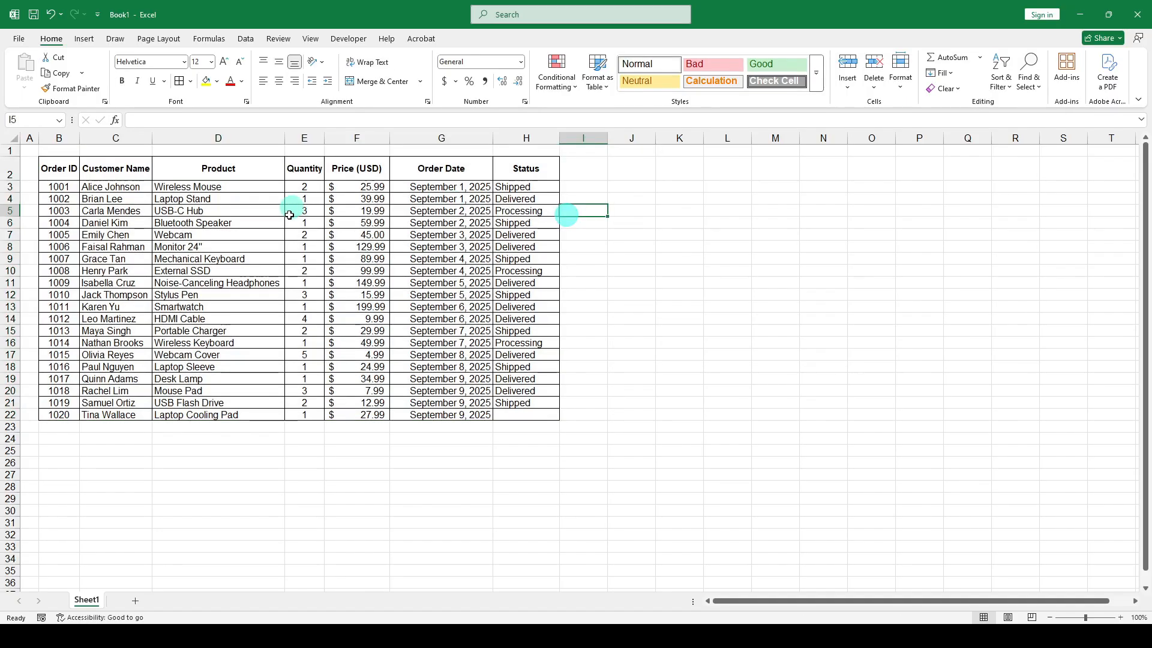
- Apply the Bad cell style to the Quantity cells E4, E6, E8 and E9
click(310, 204)
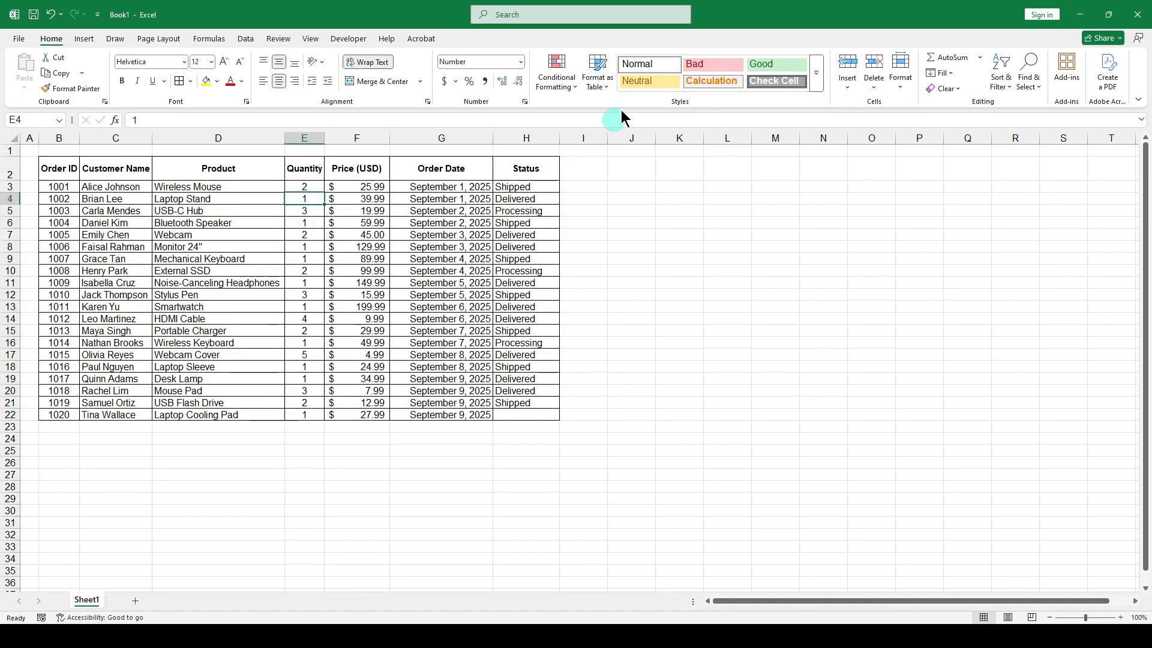
click(714, 66)
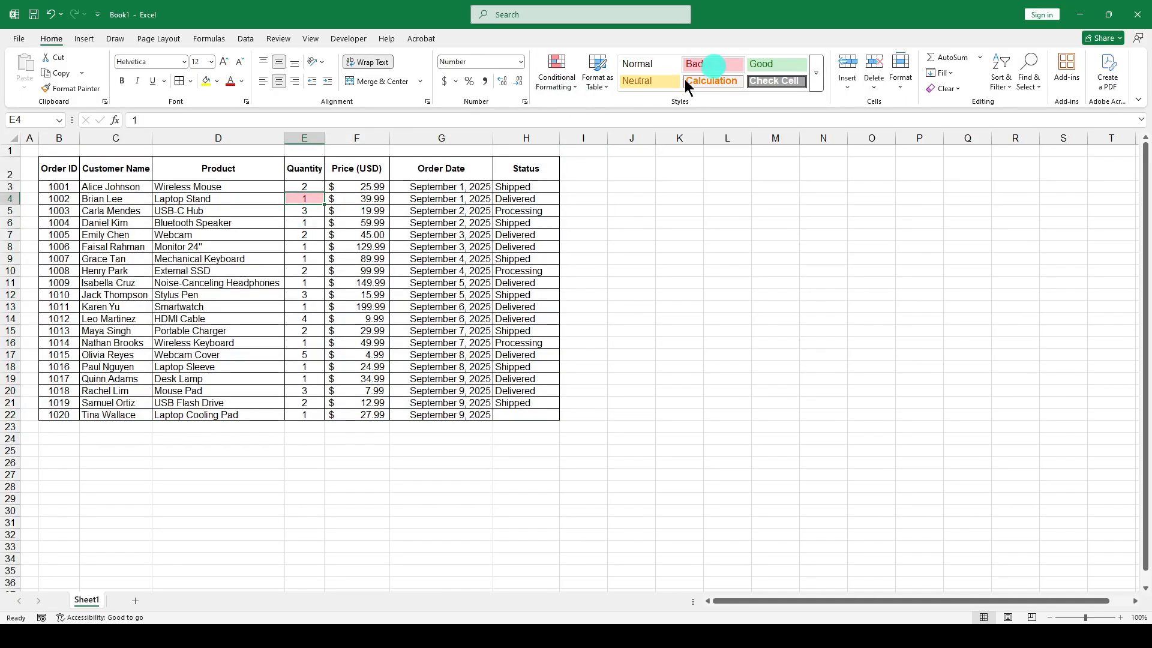
click(306, 222)
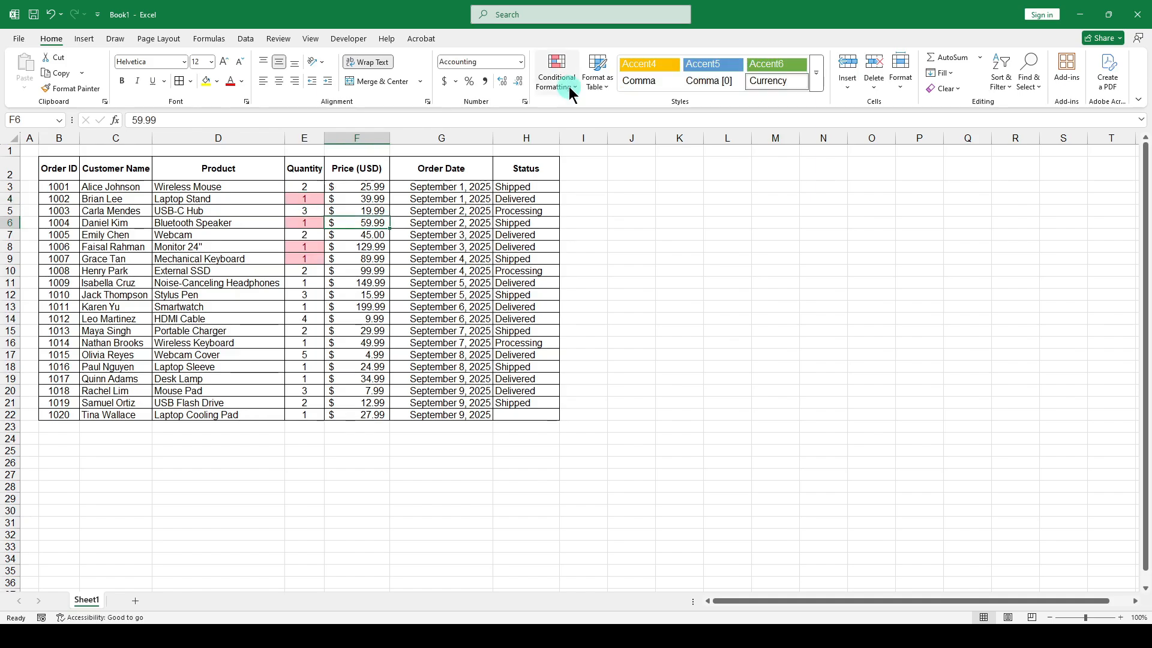
- Examine the conditional formatting options and the available Highlight Cells Rules
click(569, 87)
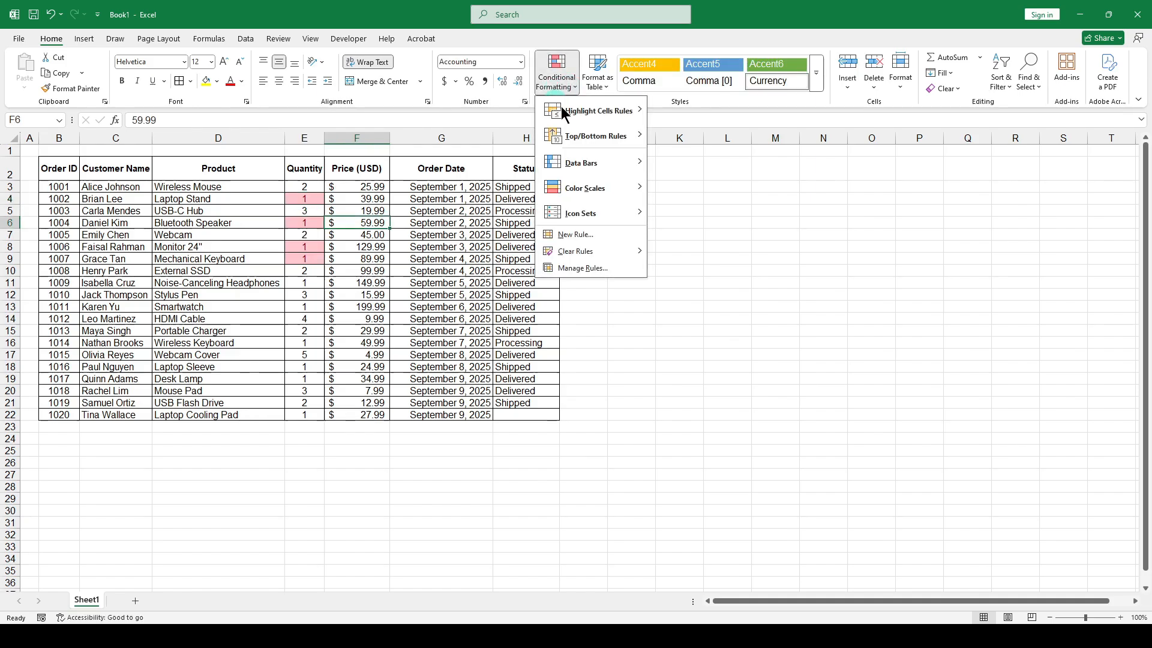
mouse_move(586, 115)
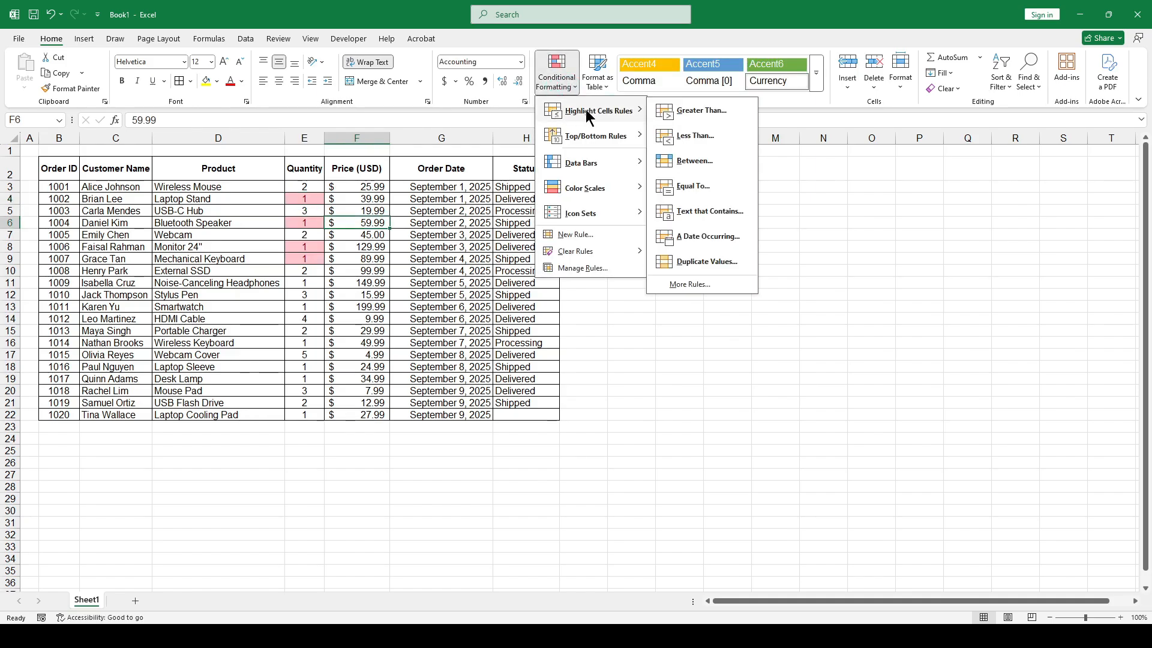
click(377, 268)
- Reset the Quantity cells E4:E11 to the Normal cell style
drag(304, 204, 310, 281)
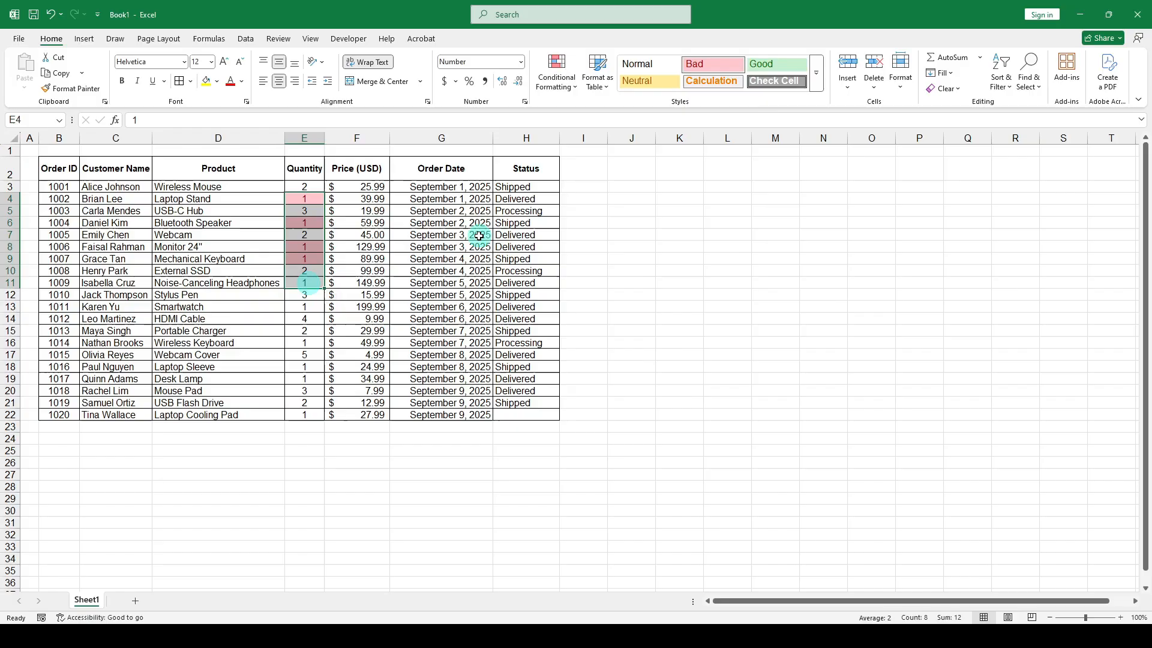
click(649, 66)
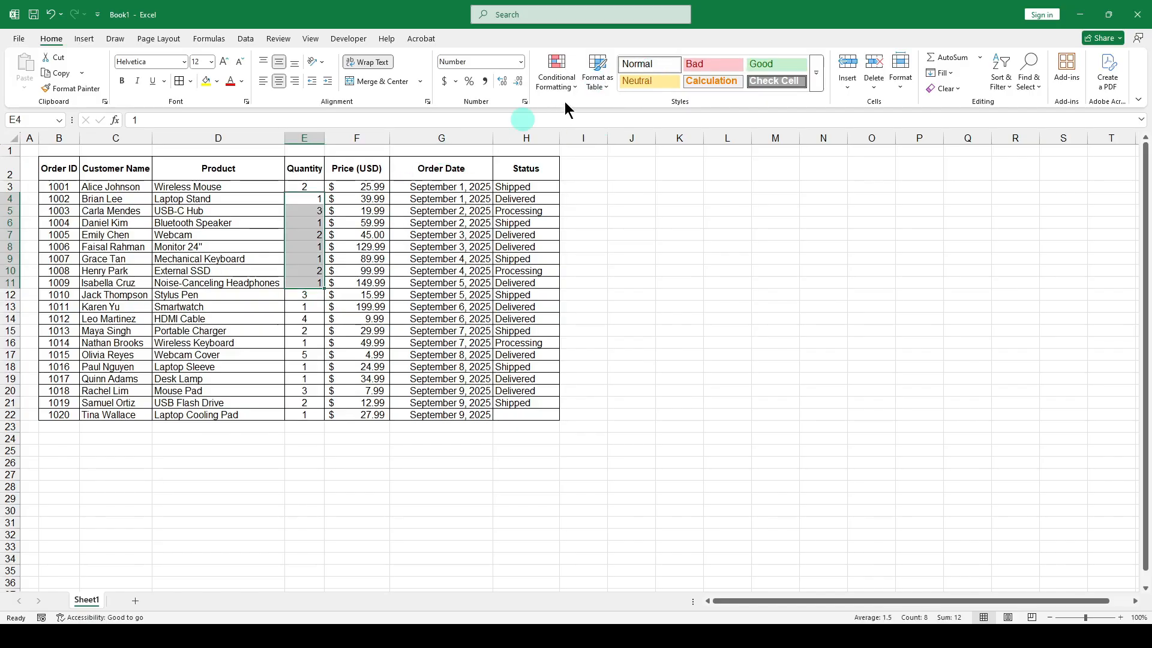
click(420, 258)
click(319, 216)
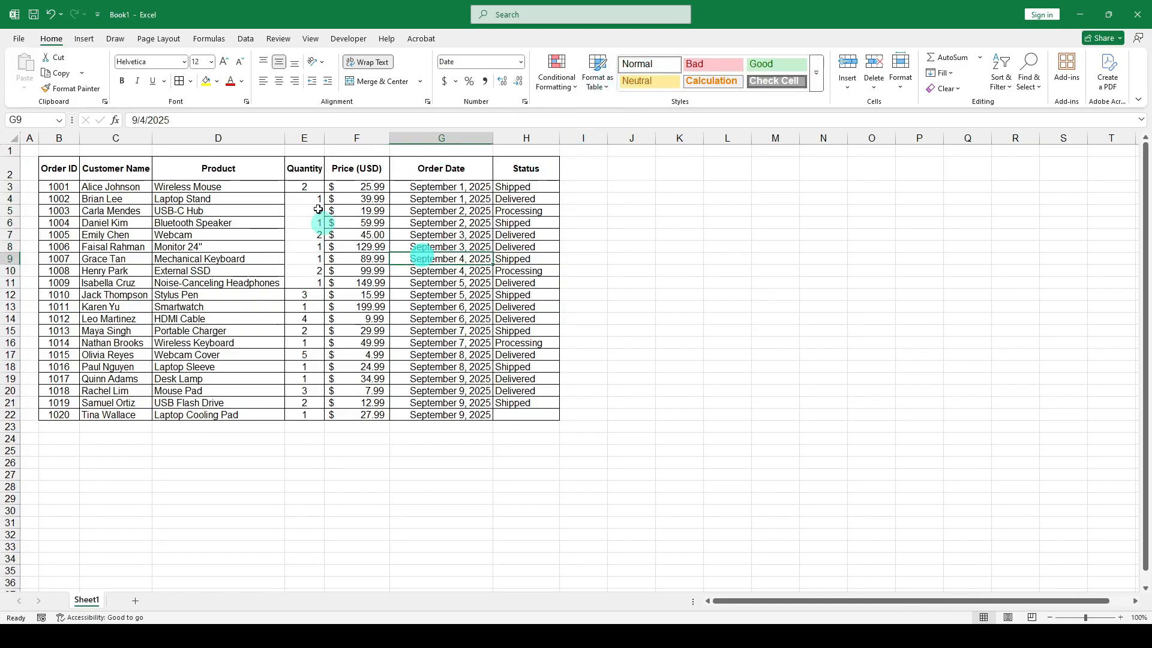
click(311, 200)
- Insert a blank sheet row at row 8, above the Monitor 24" order
click(848, 86)
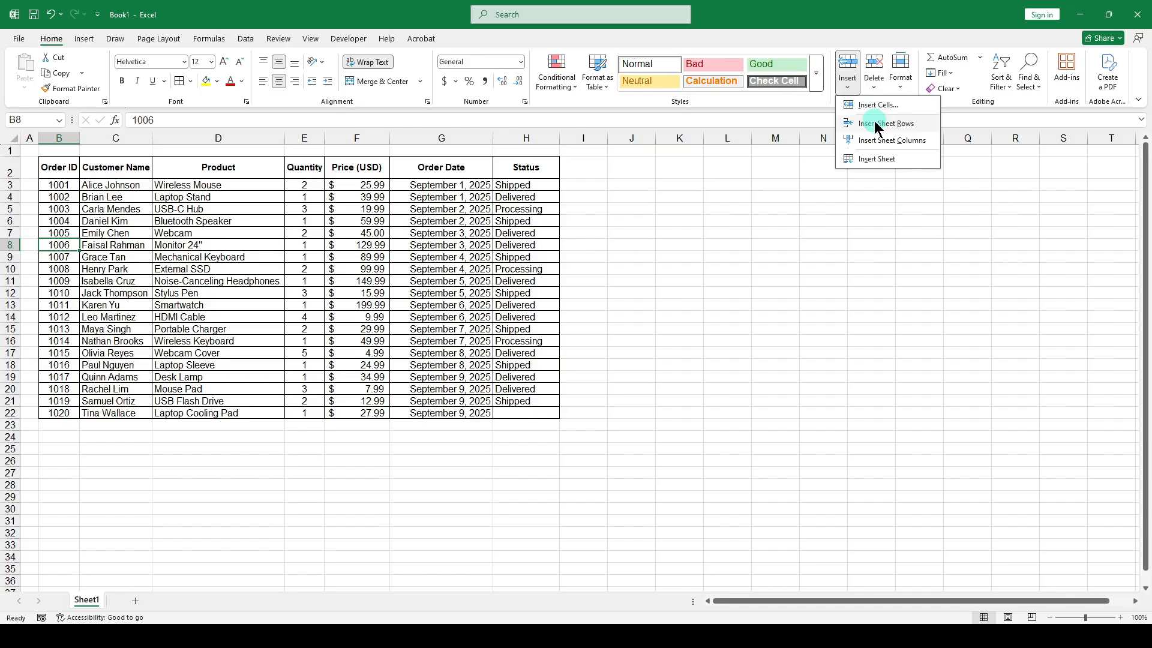
click(875, 124)
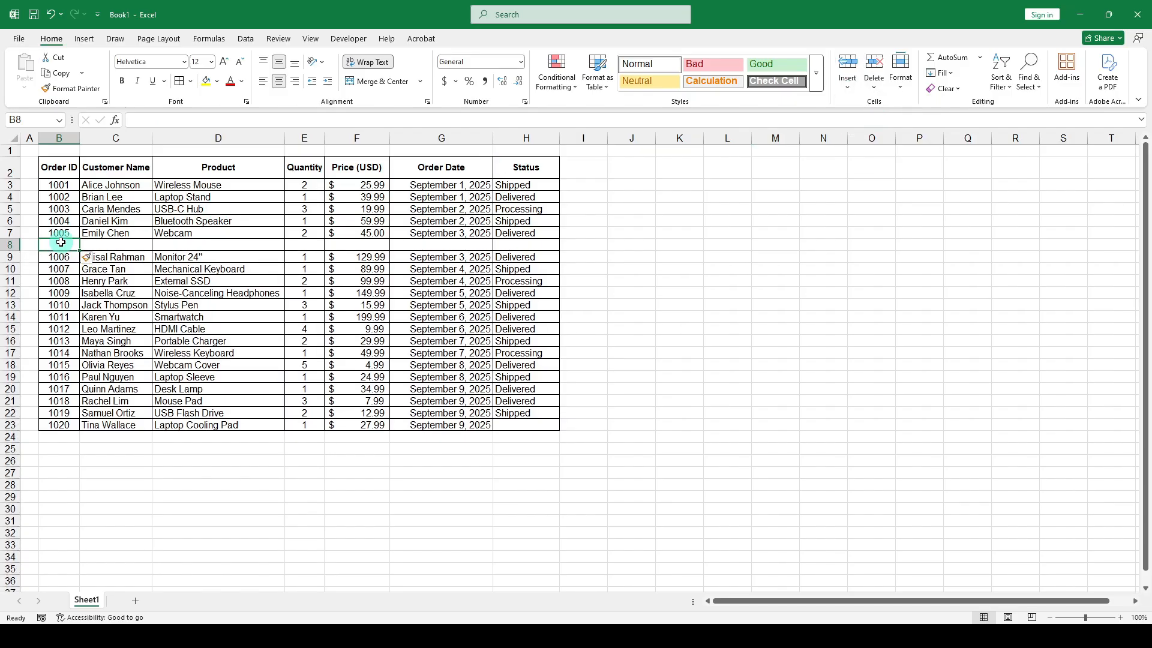
click(145, 243)
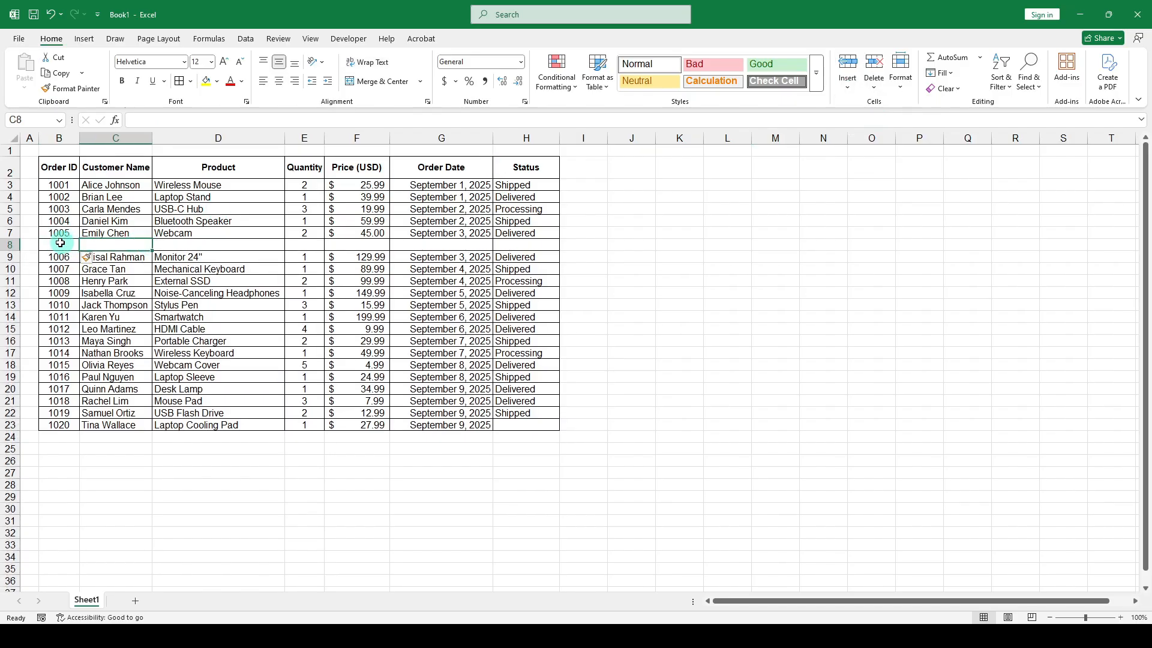
click(61, 242)
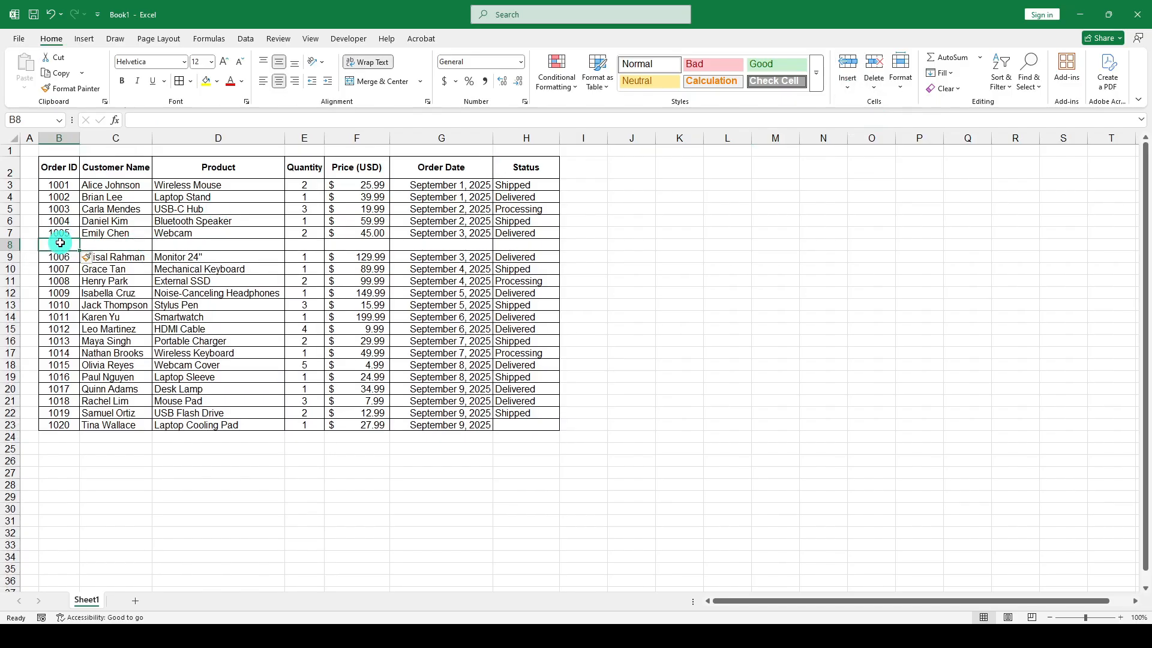
- Insert blank rows above the Stylus Pen and HDMI Cable orders, and a blank sheet column before Customer Name
click(6, 244)
right_click(8, 245)
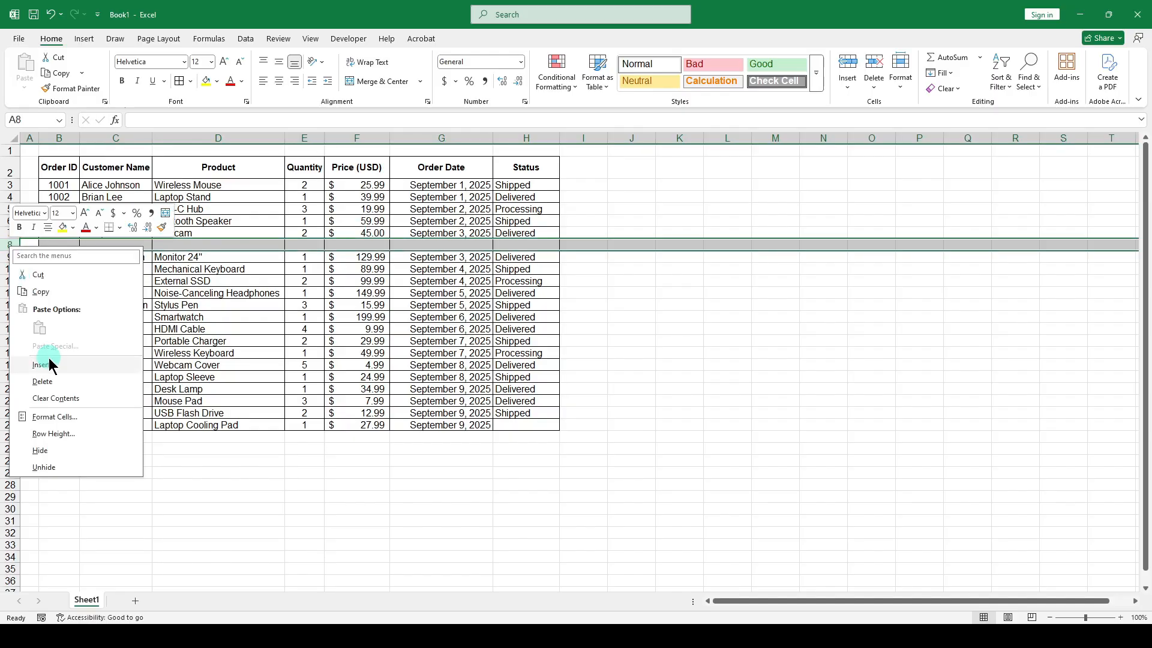
click(303, 317)
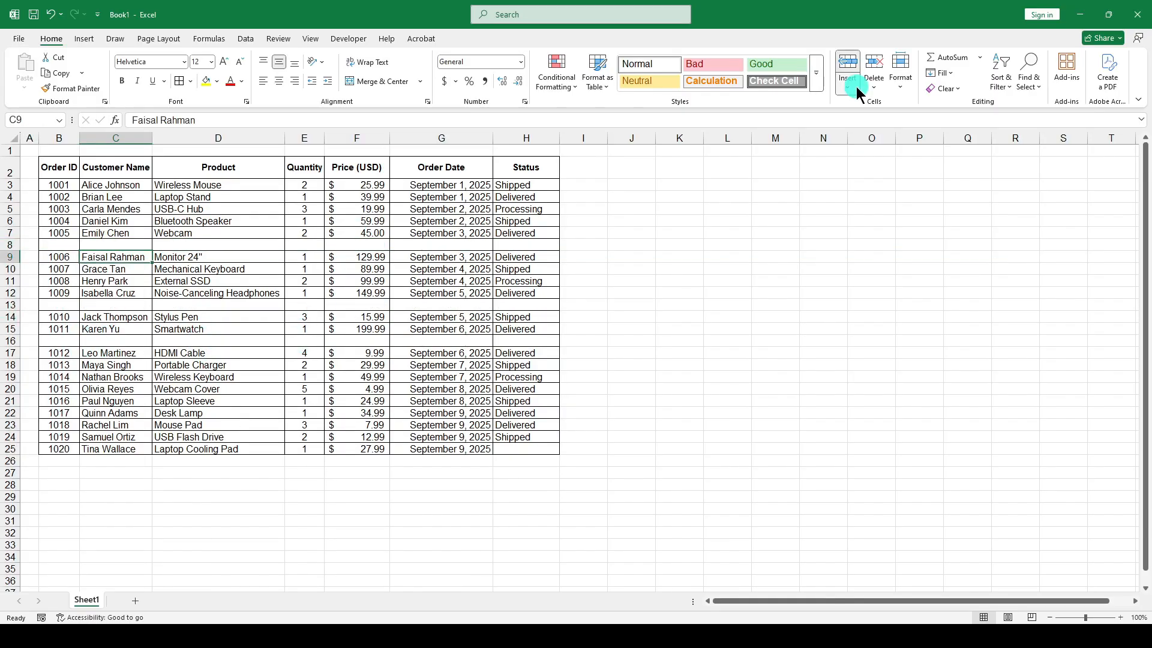
click(850, 84)
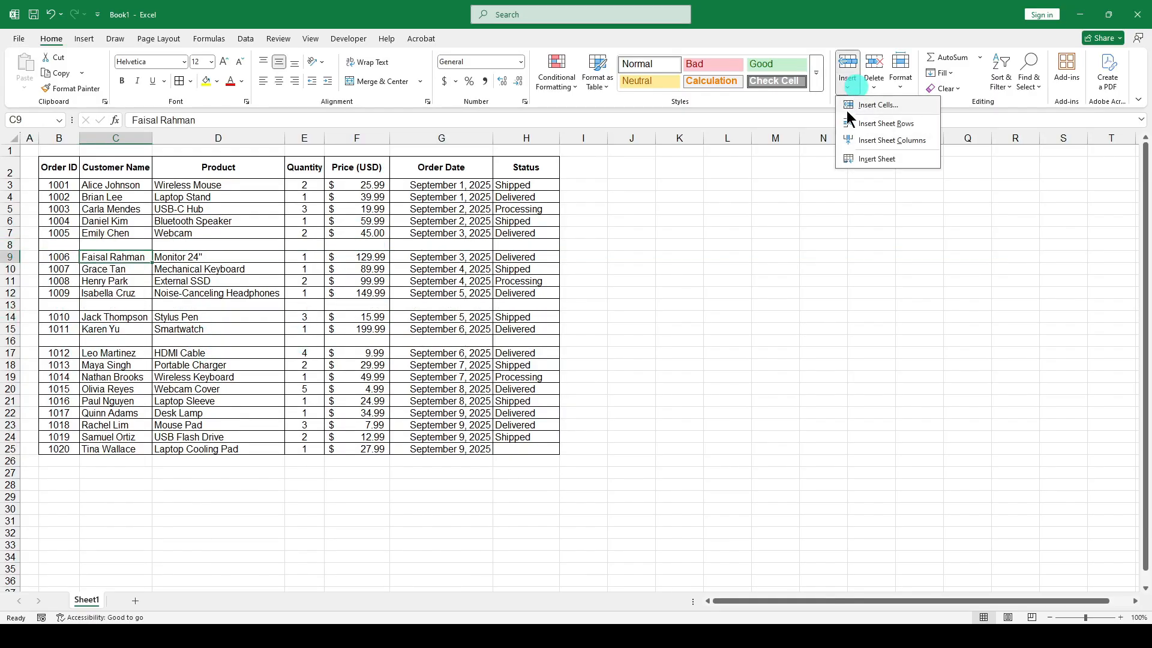
click(882, 140)
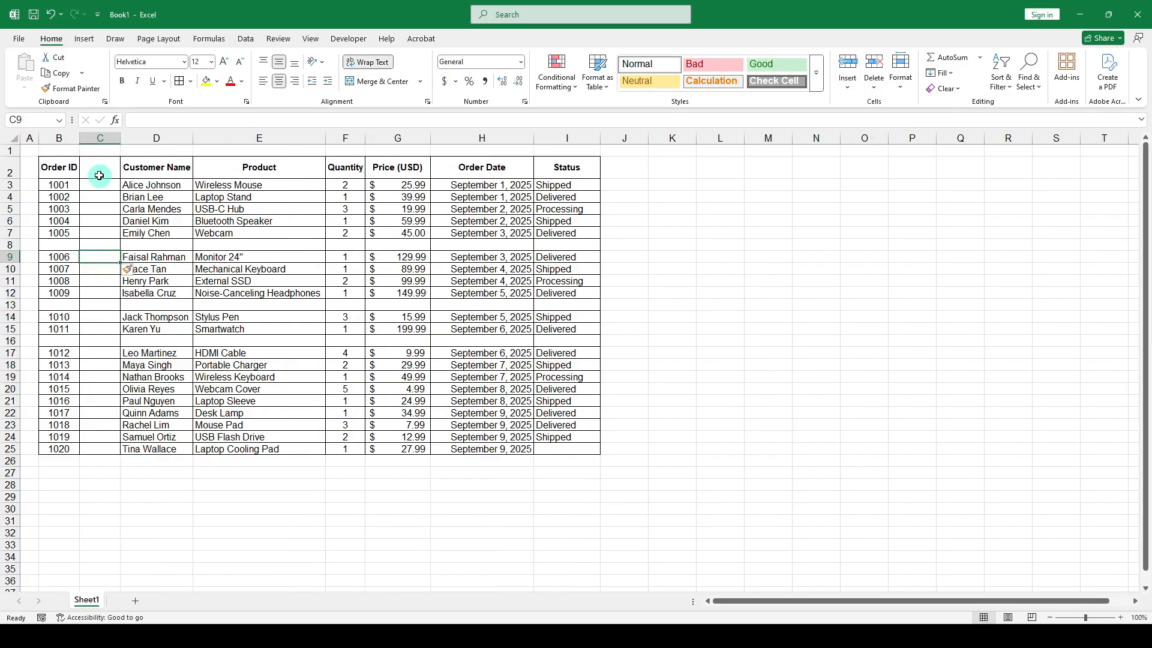
- Delete the two blank columns between Customer Name and Product
click(228, 137)
click(874, 84)
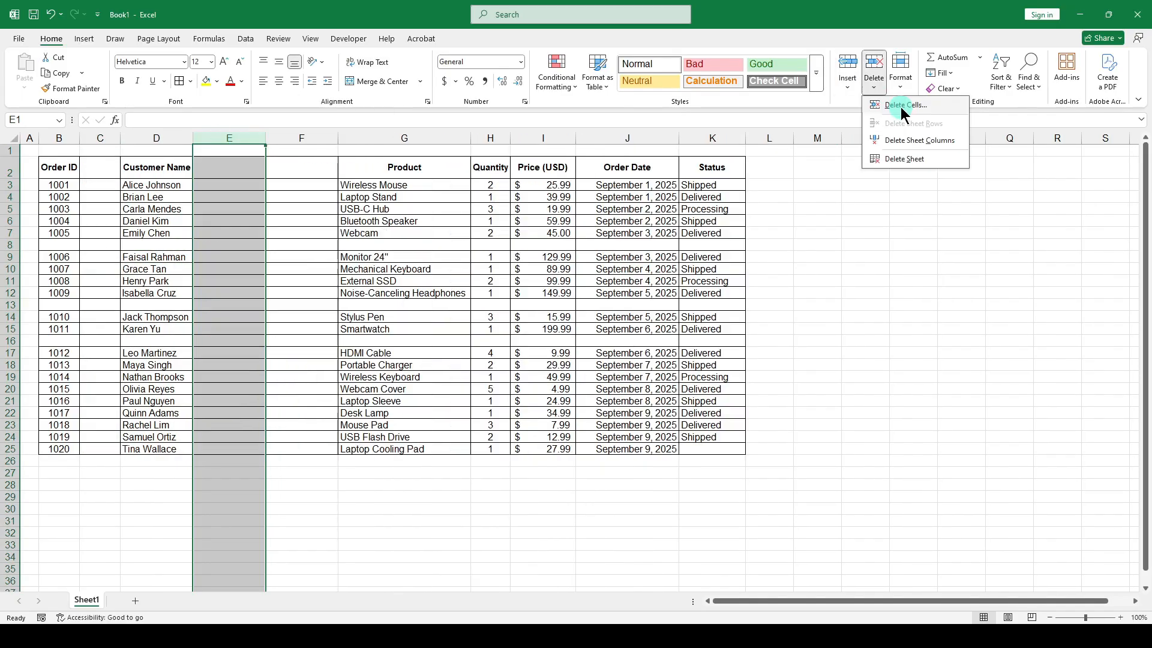
click(901, 107)
click(253, 233)
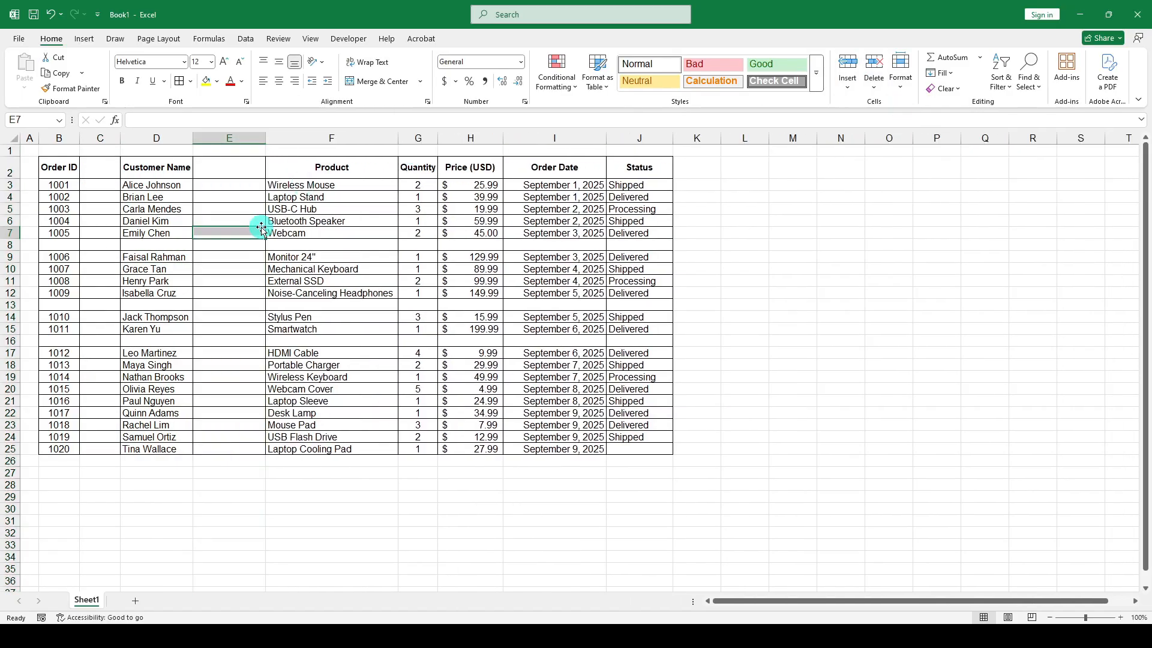
click(234, 133)
click(874, 86)
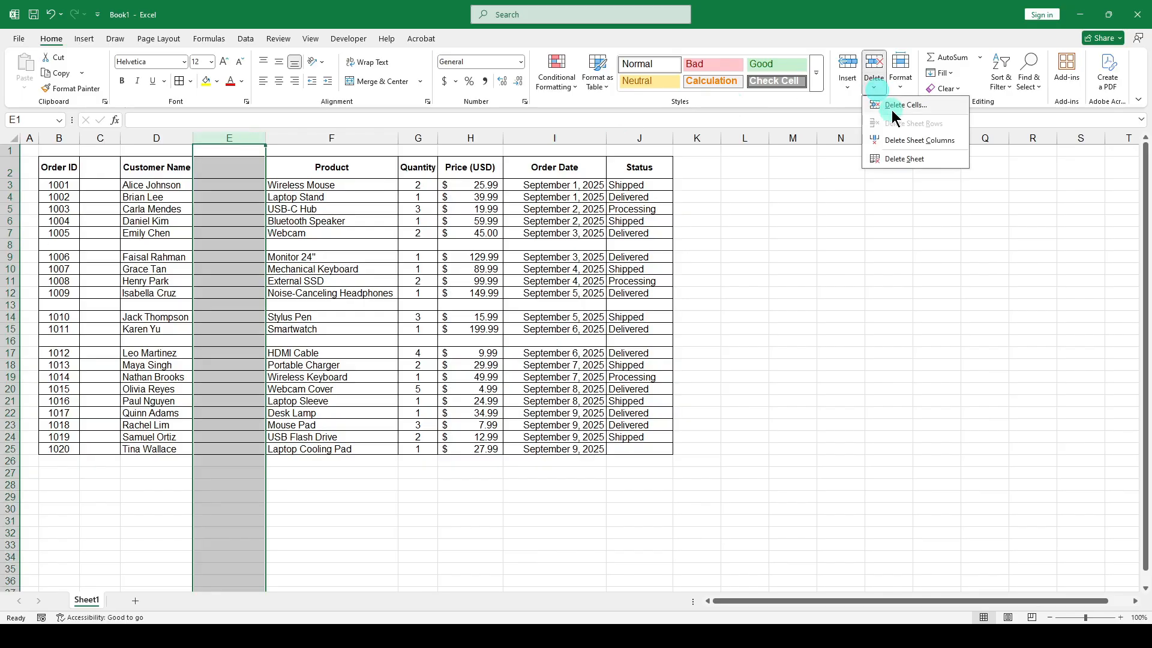
click(892, 108)
- Delete the blank cells B8:I8 above the Monitor 24" order, shifting the cells below up
click(105, 244)
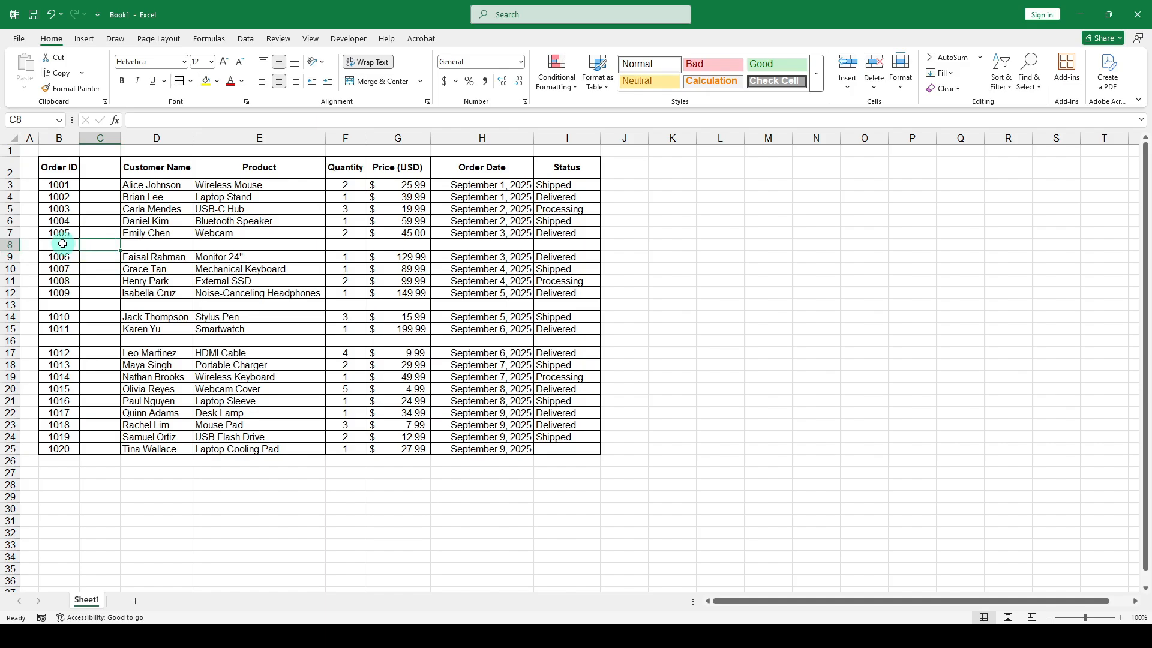
drag(63, 244, 579, 245)
right_click(551, 244)
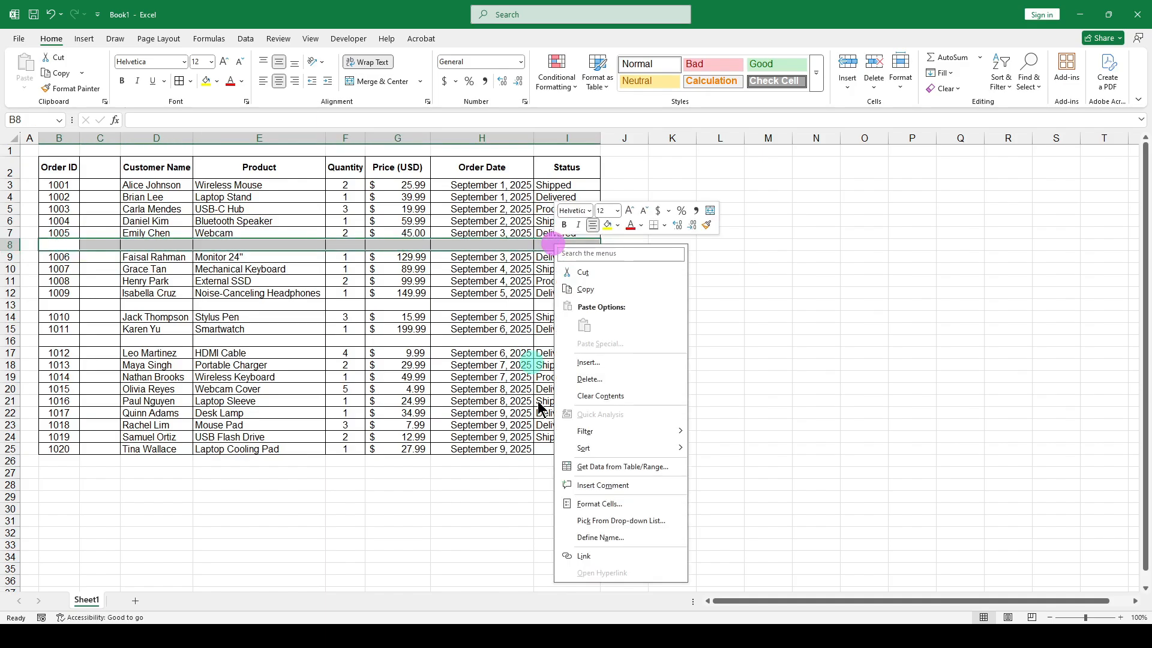
click(617, 379)
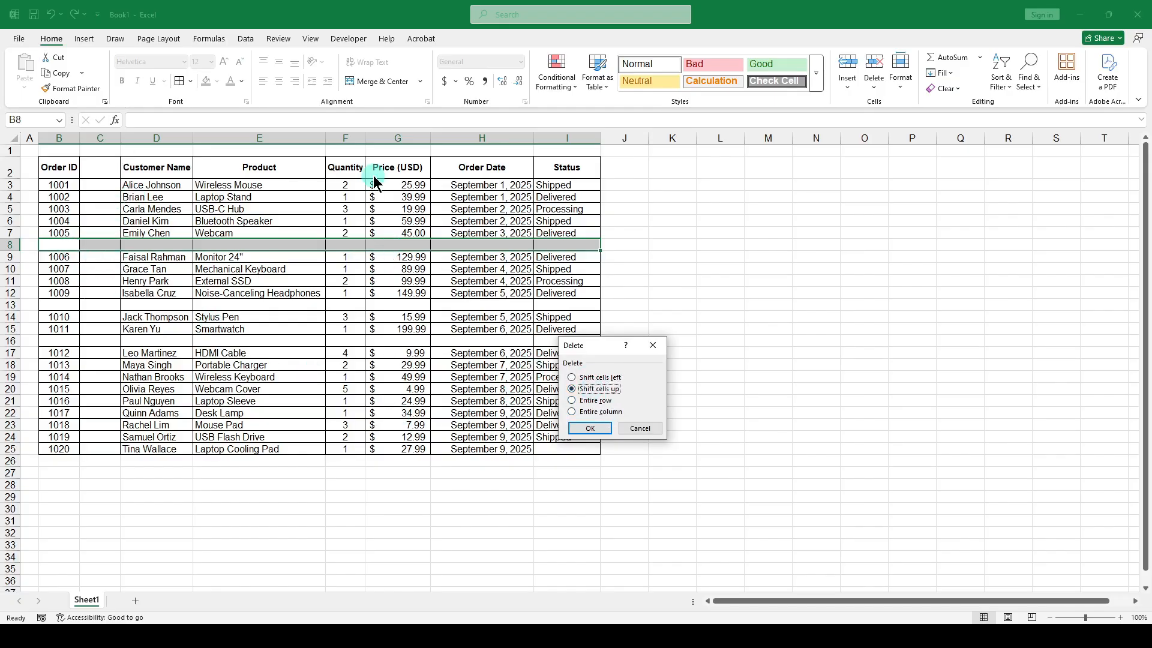
click(590, 428)
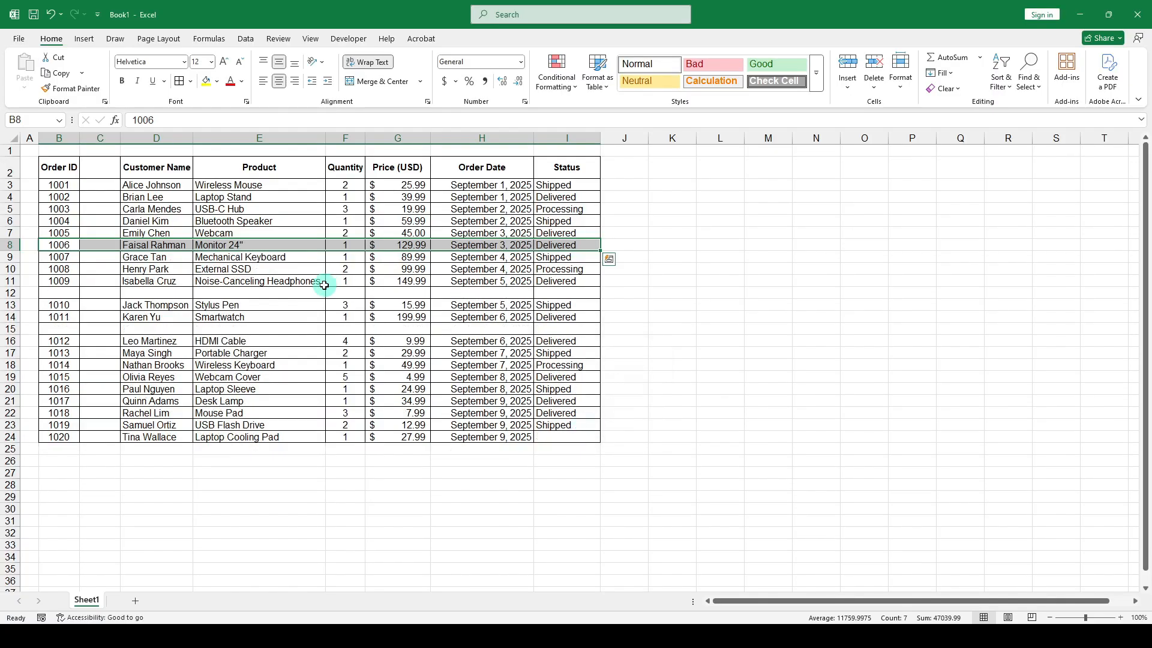
- Try to delete the blank cells B12:I12 above the Stylus Pen order using Shift cells left
click(68, 294)
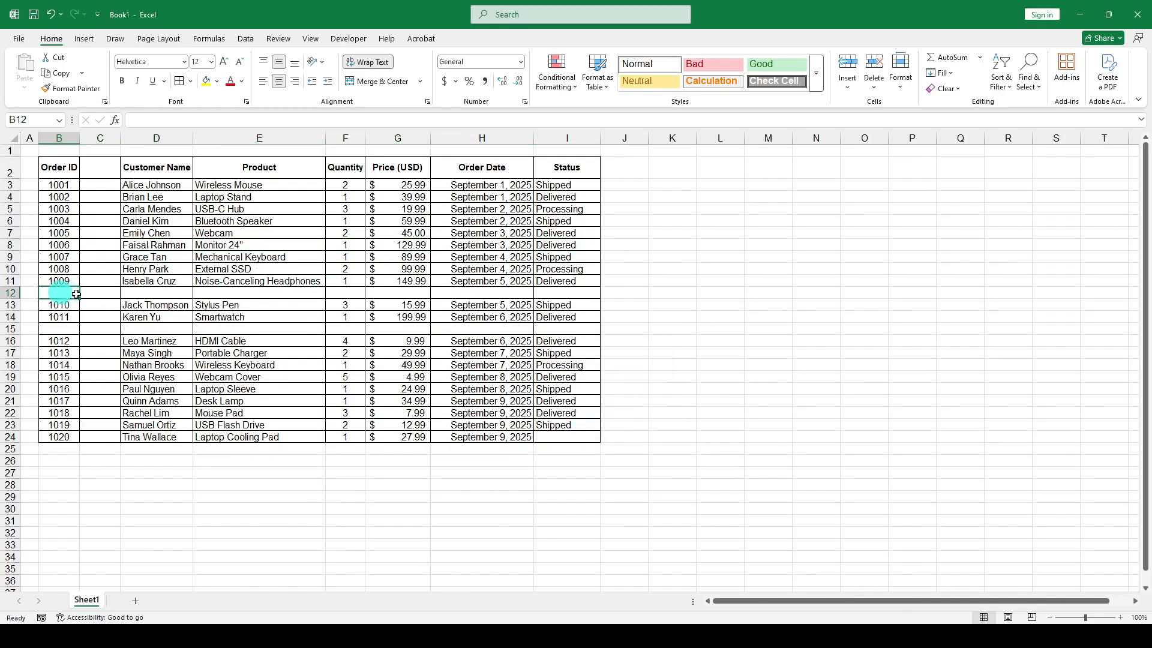
drag(77, 294, 555, 294)
key(ctrl+minus)
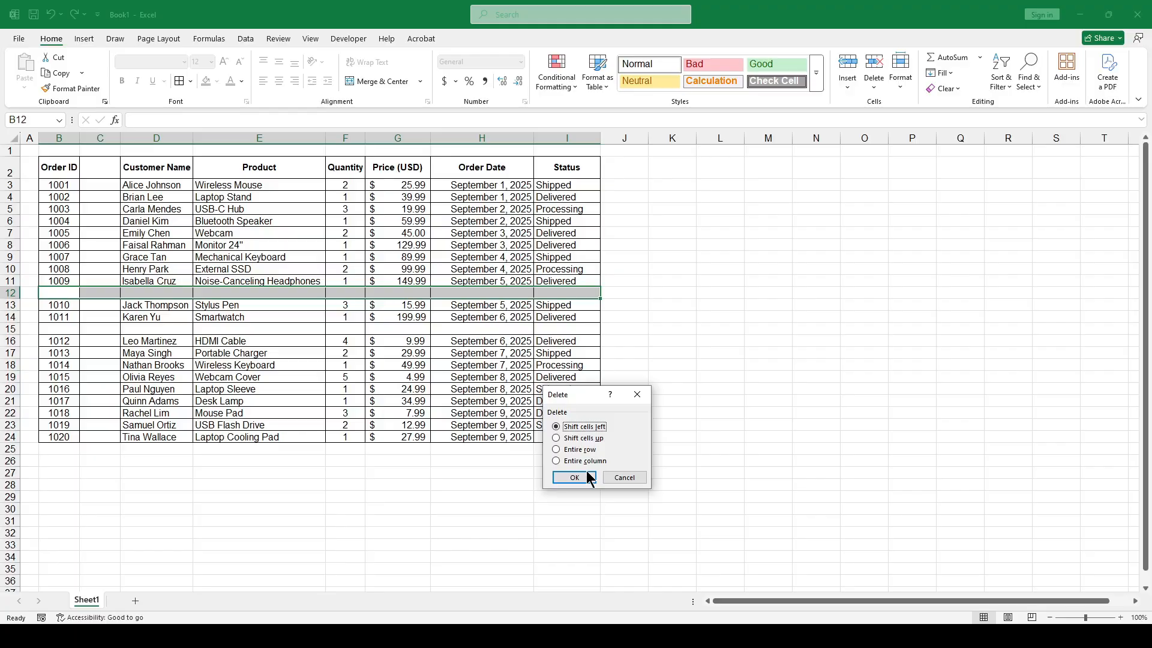
click(576, 477)
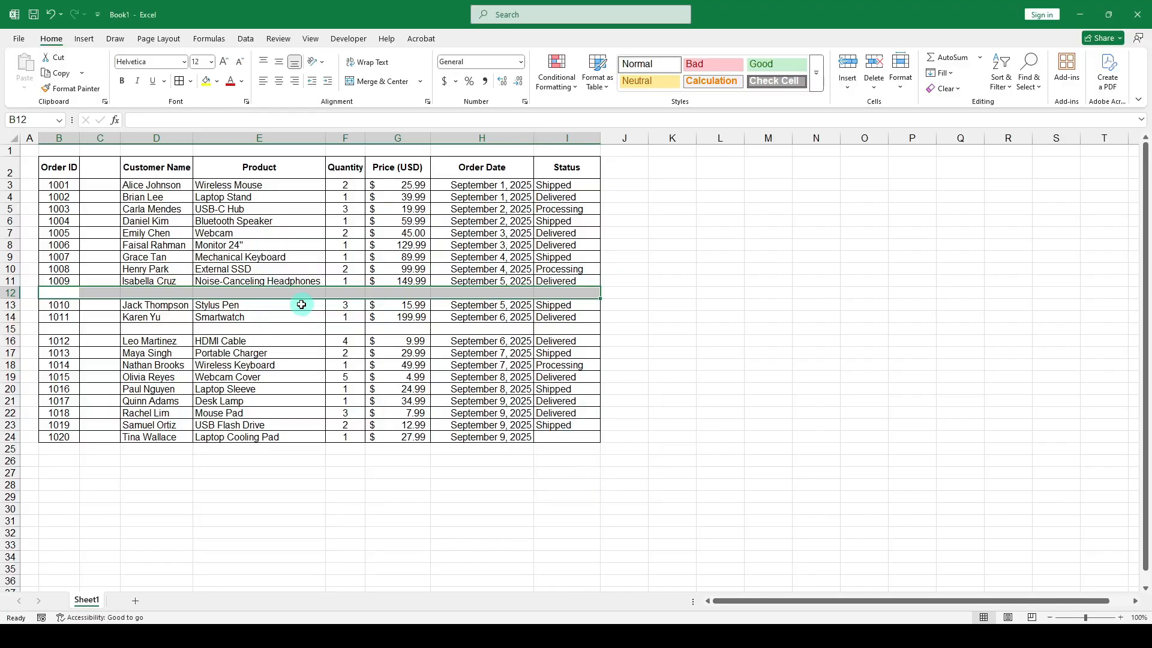
- Remove the remaining blank rows 12 and 15 from the orders table
drag(58, 317, 580, 433)
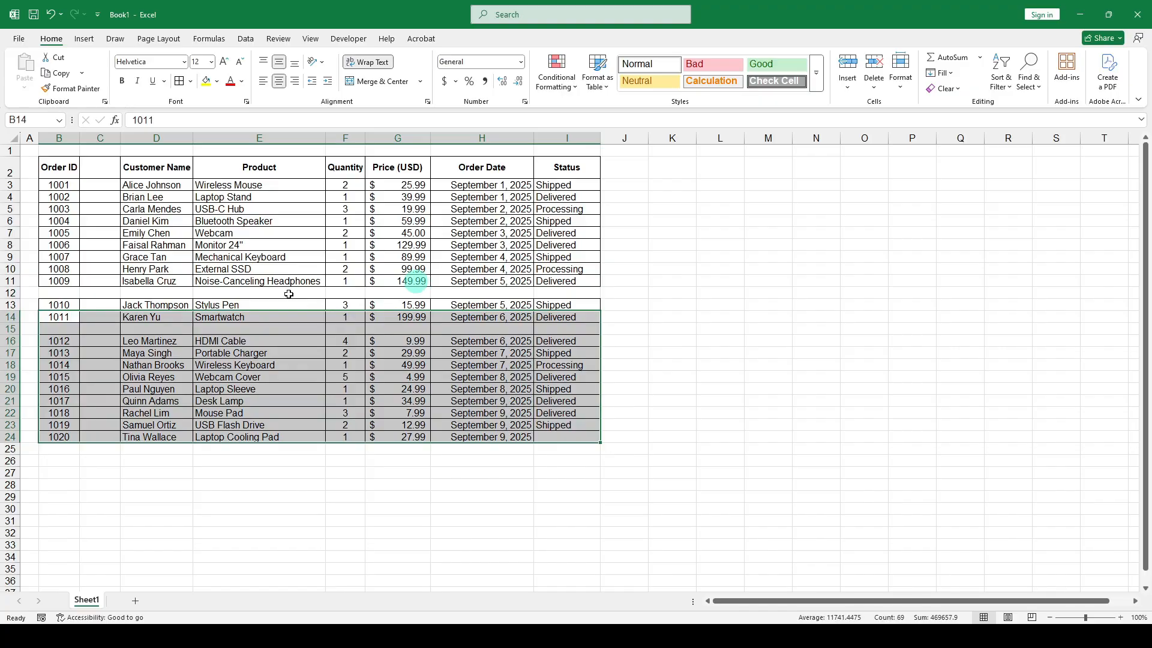
drag(65, 294, 444, 291)
- Delete the blank cells C2:C22 between Order ID and Customer Name, shifting the remaining cells left
drag(101, 170, 115, 416)
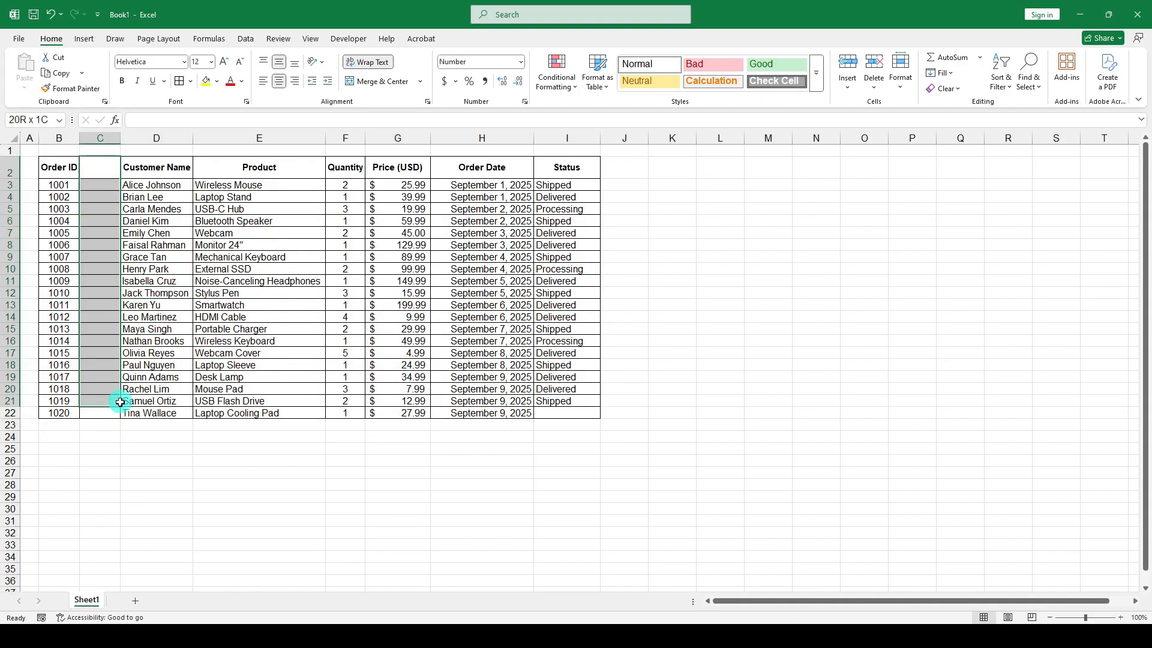
right_click(98, 226)
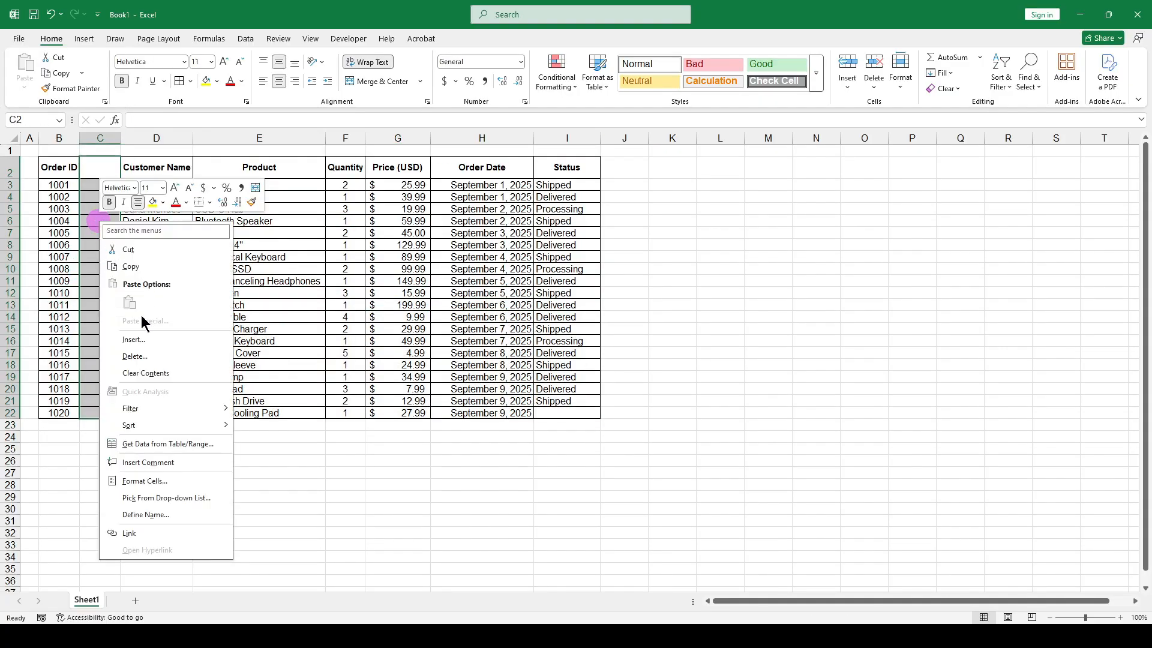
click(136, 356)
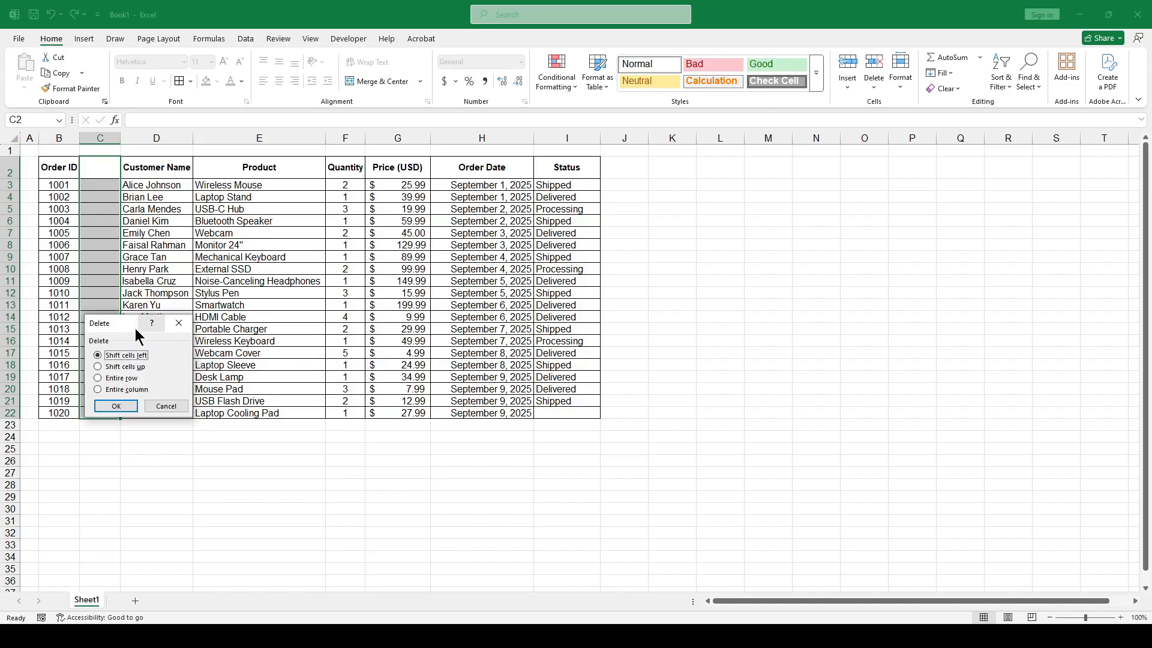
drag(135, 330, 391, 295)
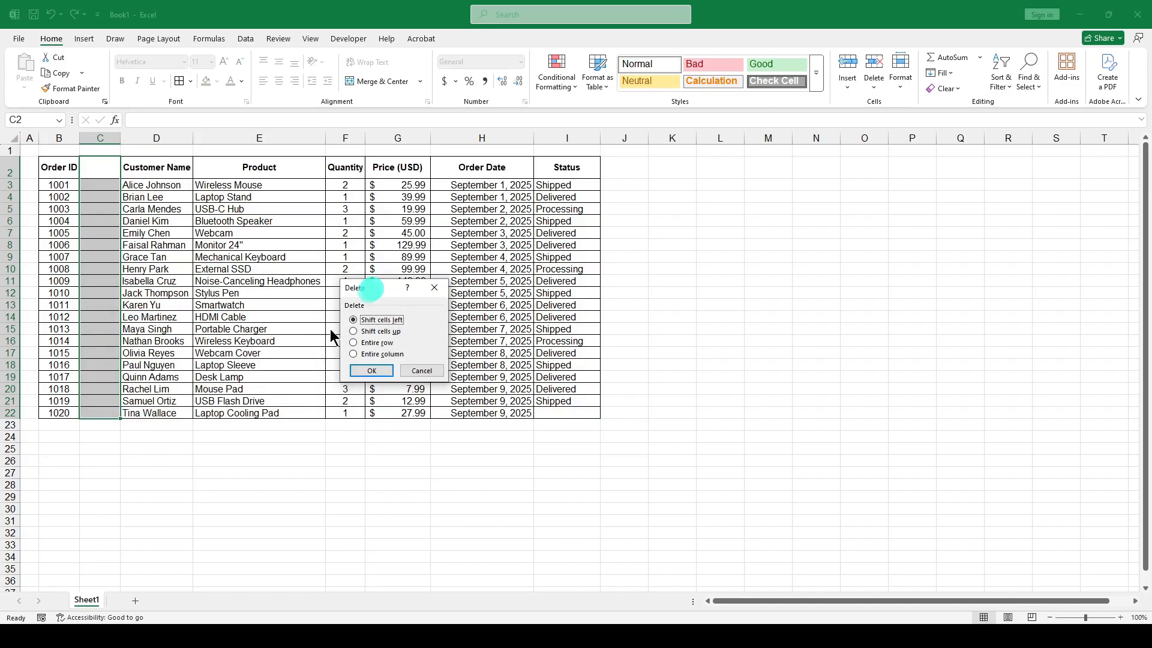
click(372, 371)
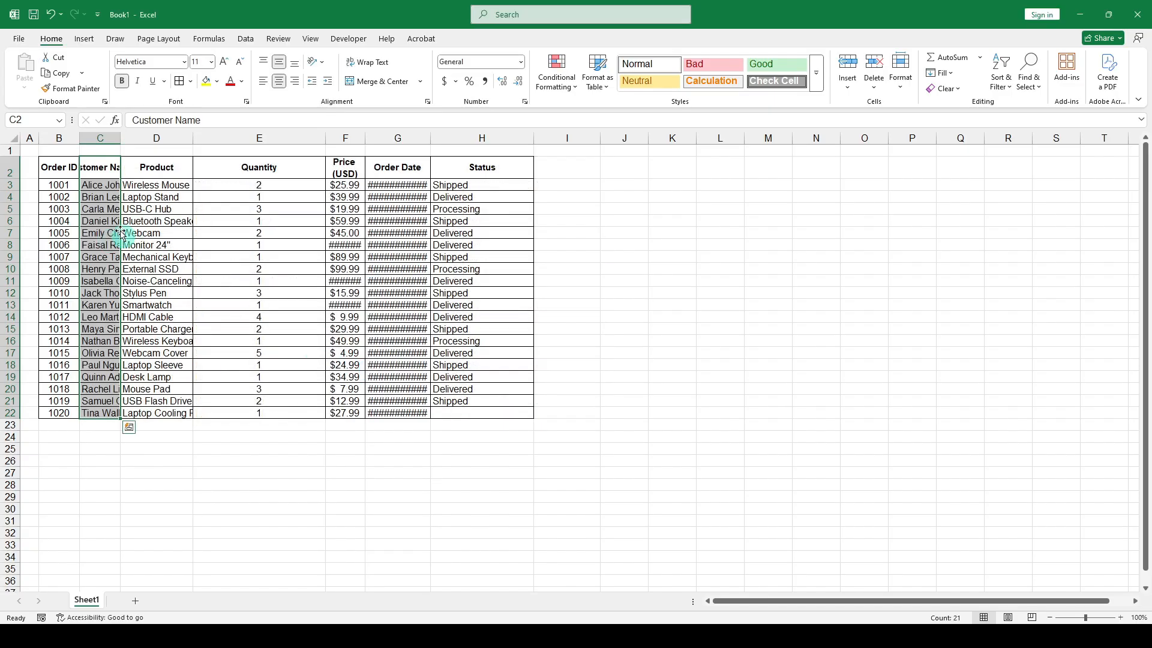
click(201, 225)
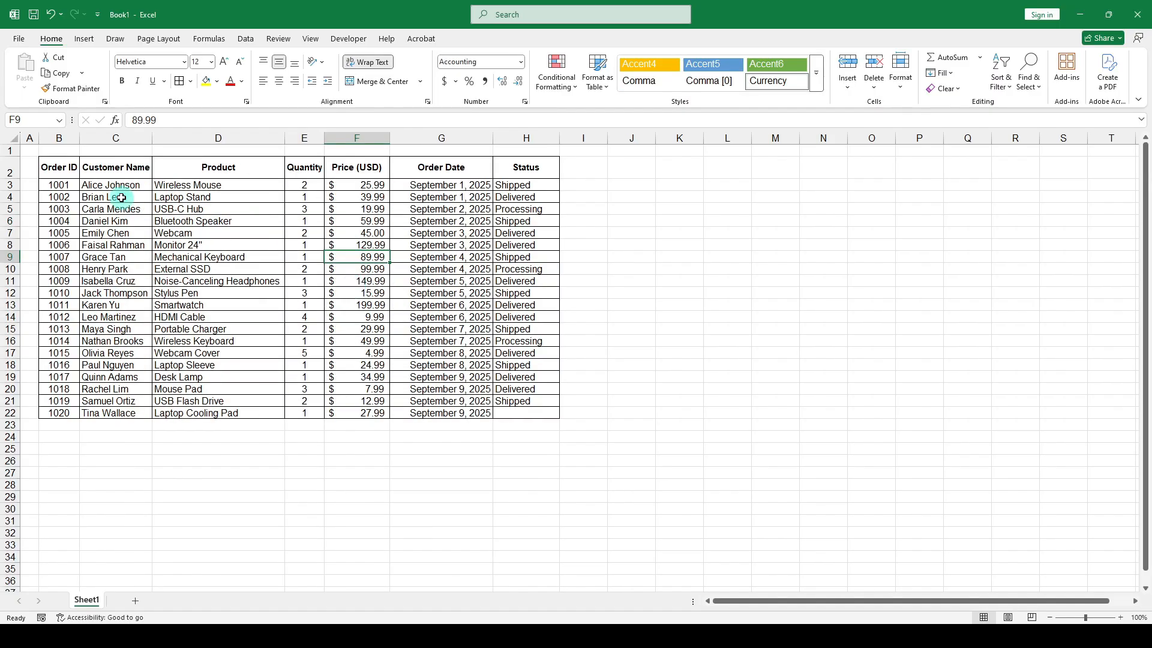
click(123, 198)
click(66, 169)
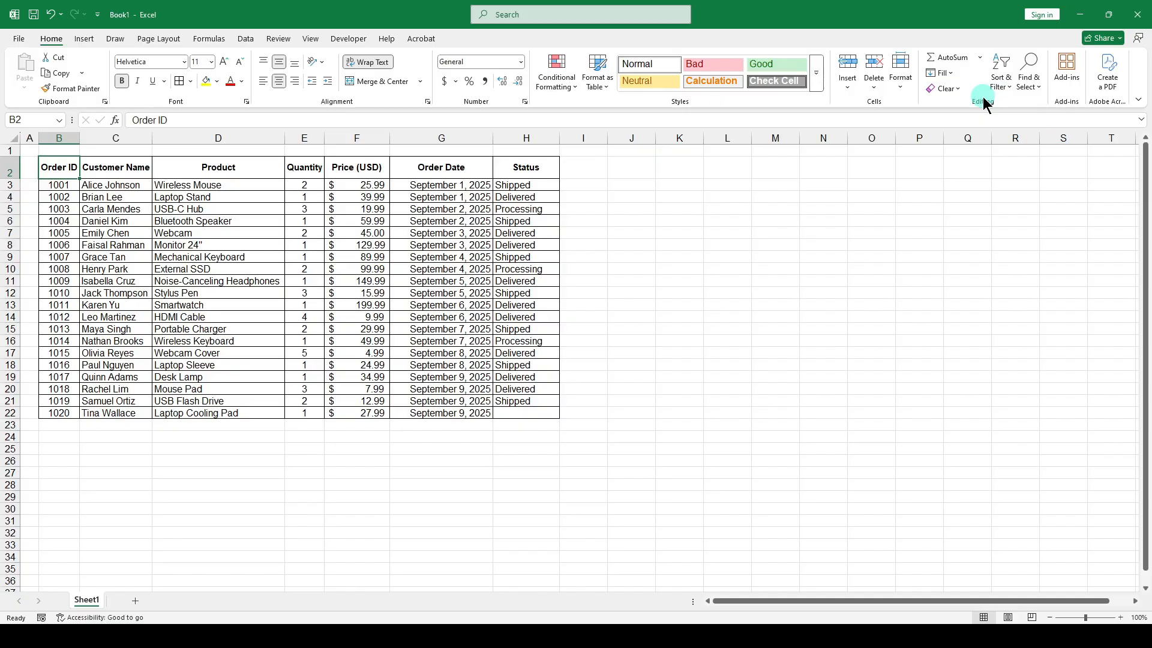
click(953, 75)
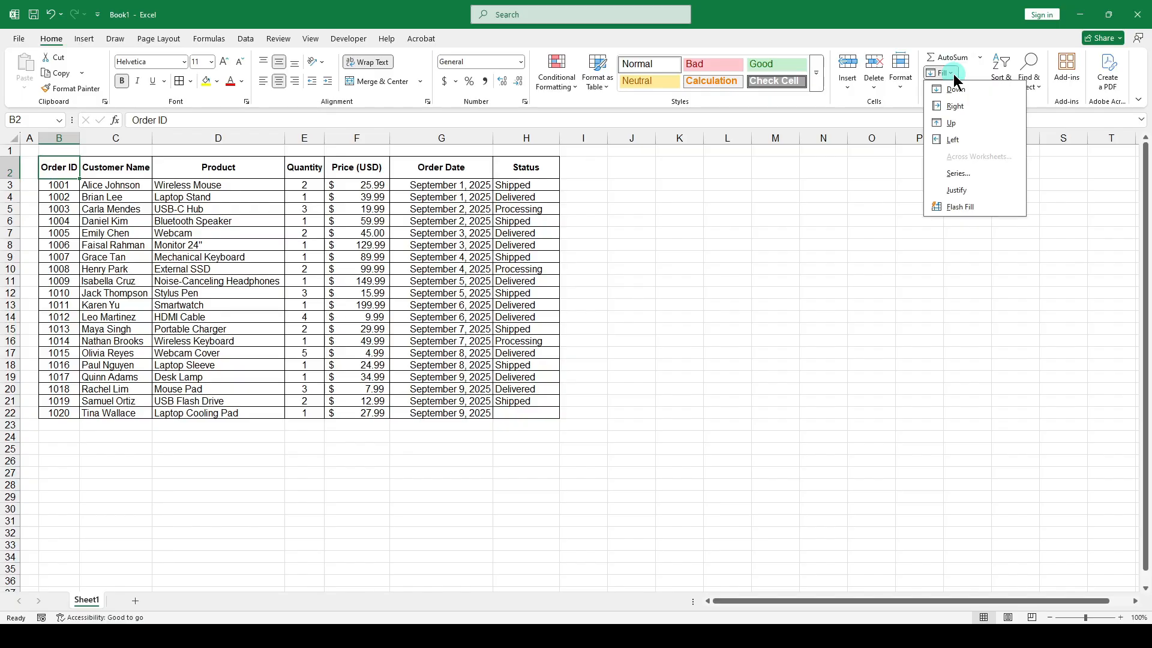
click(865, 144)
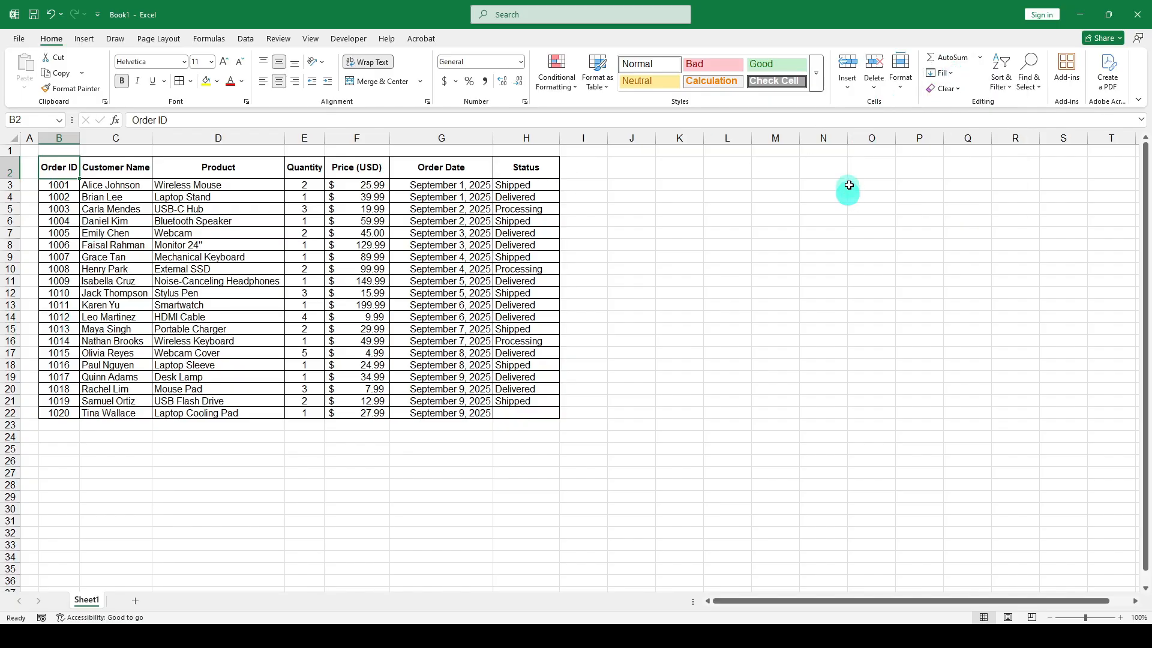
click(180, 197)
- Turn on filtering for the orders table's header row
click(59, 167)
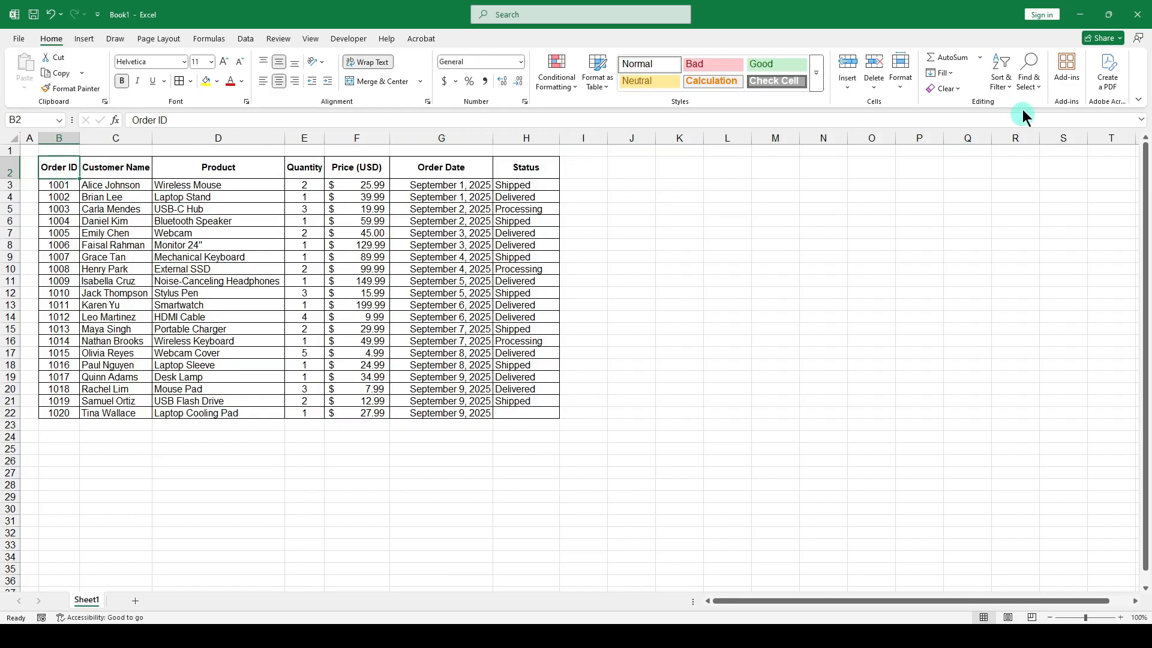
click(1001, 78)
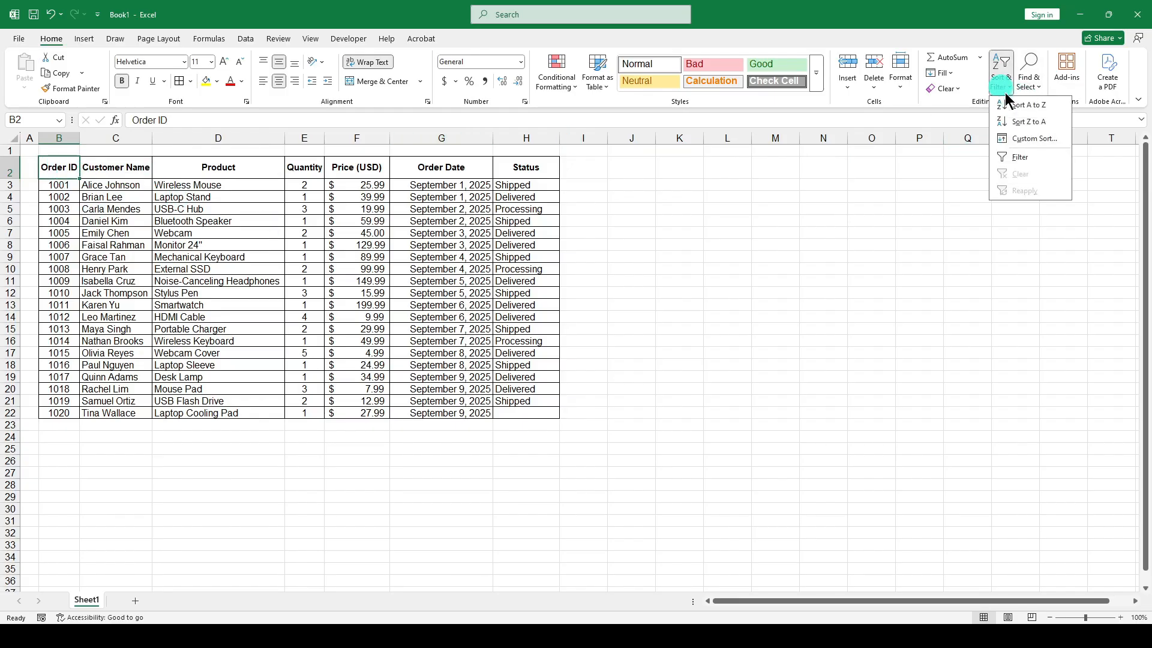
click(1021, 156)
click(183, 208)
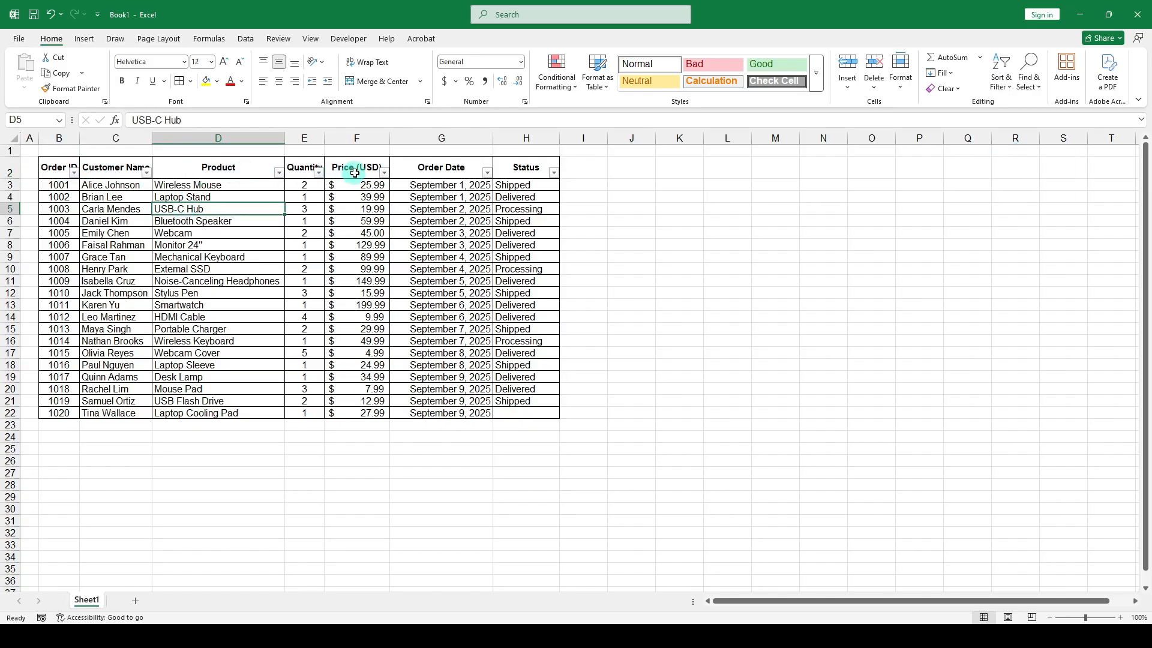
- Filter the Quantity column to show only orders with a quantity of 1
click(249, 173)
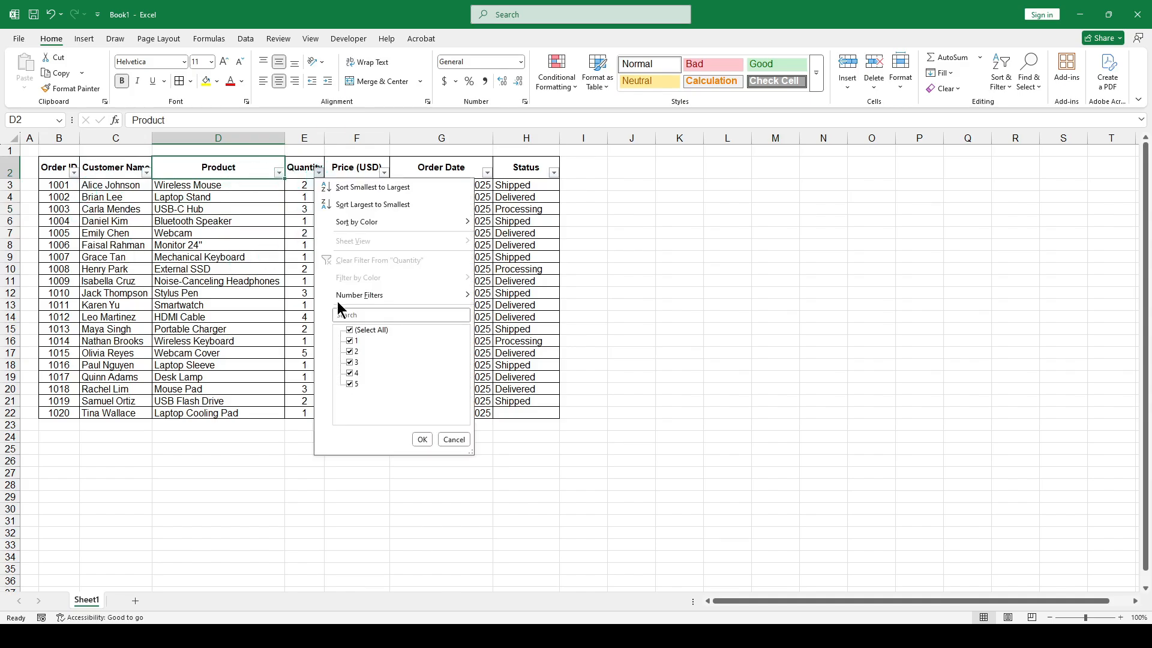
click(350, 329)
click(351, 340)
click(422, 440)
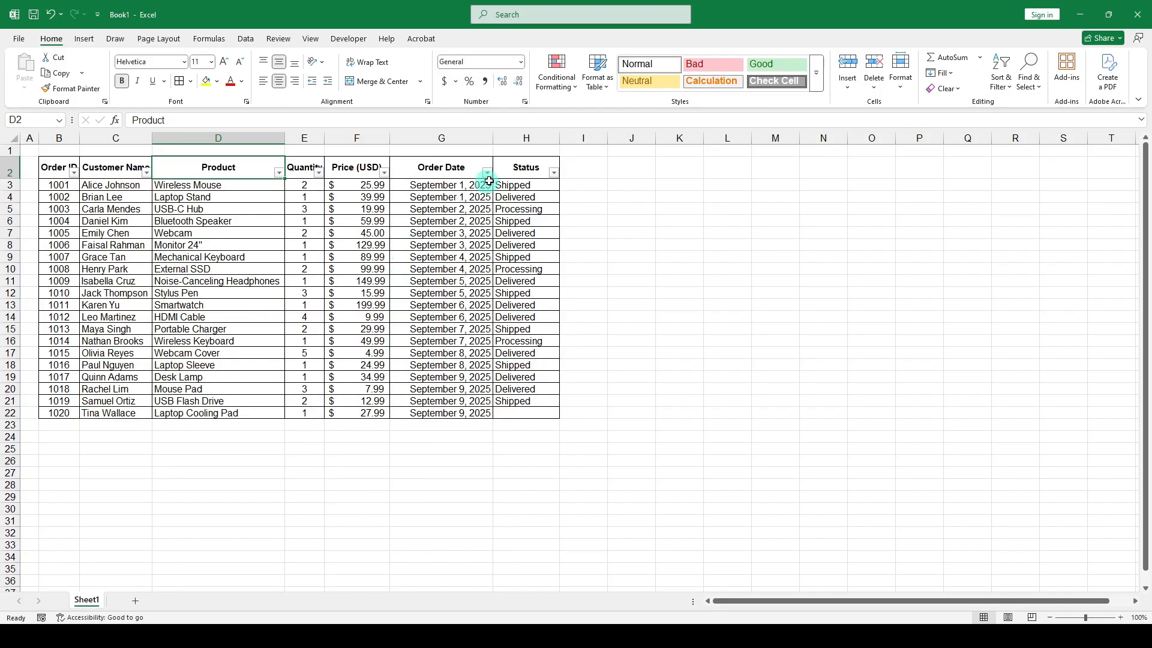
- Filter the Status column to show only Delivered orders
click(553, 174)
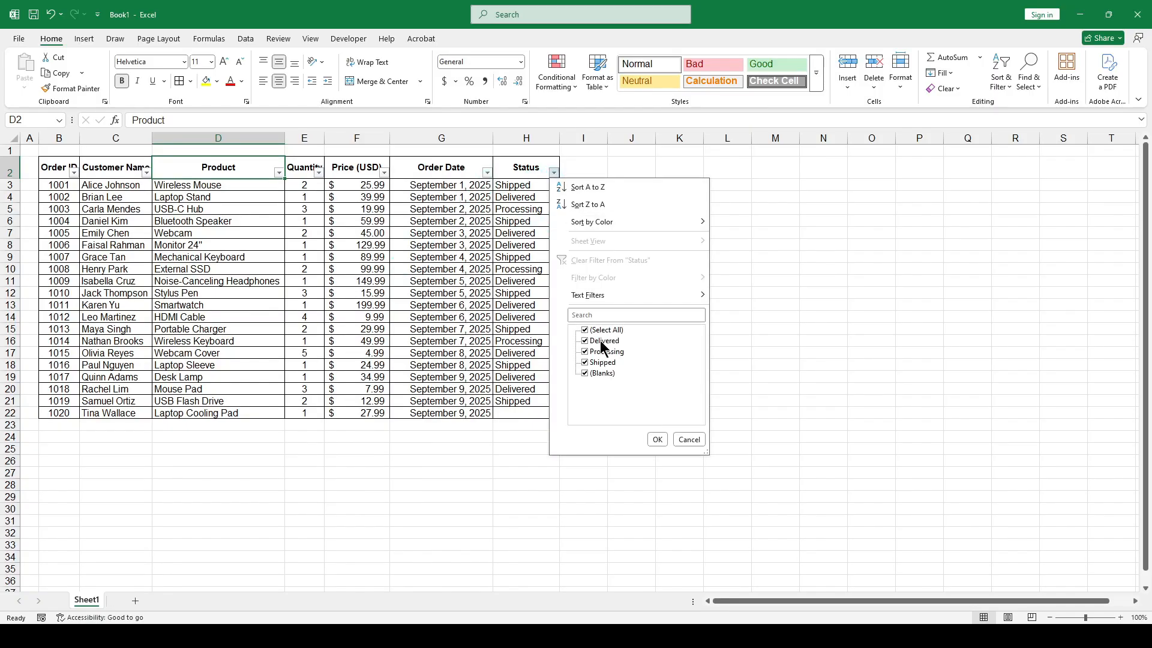
click(585, 330)
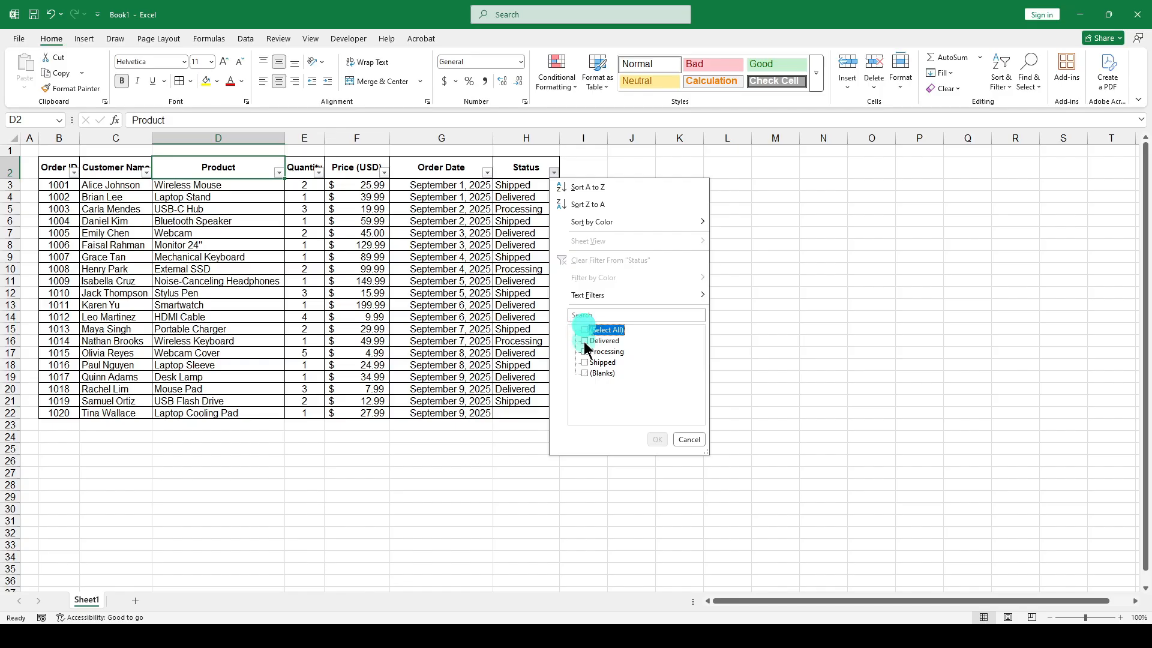
click(585, 340)
click(657, 439)
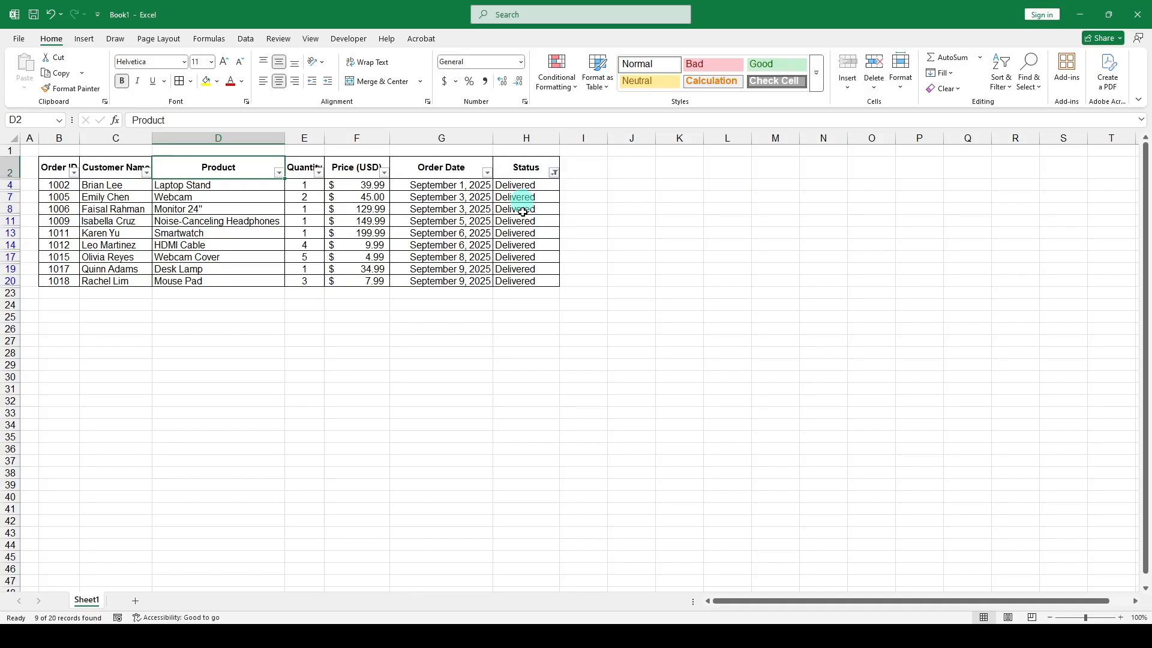
- Reselect all values in the Status filter to show every order again
click(553, 173)
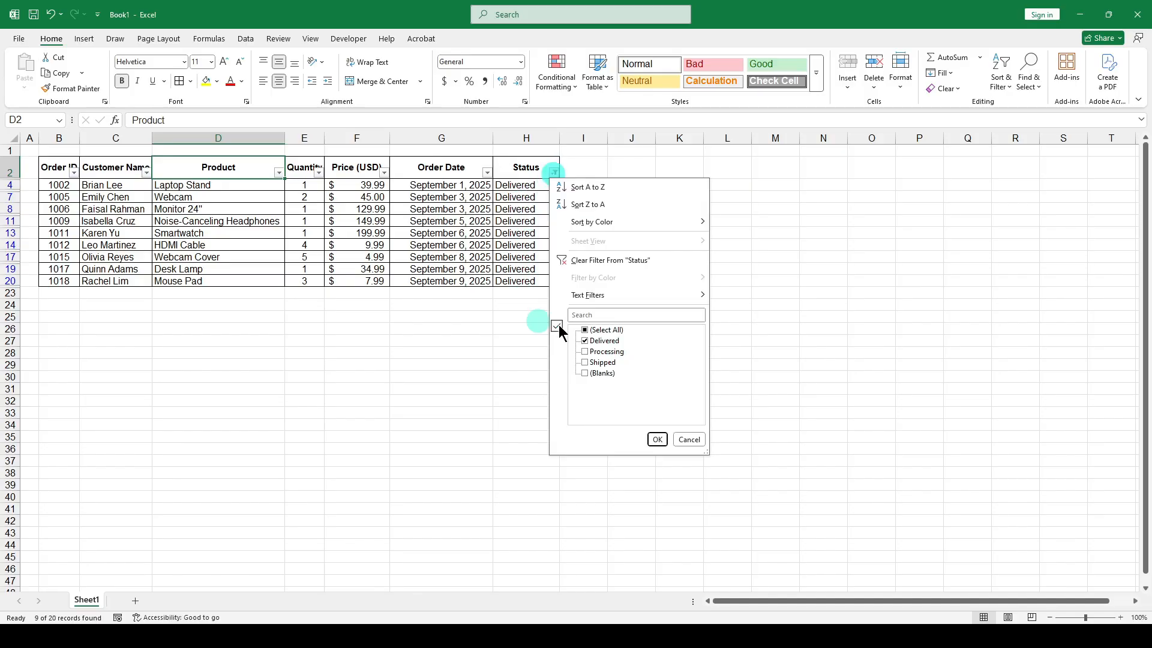
click(585, 329)
click(656, 439)
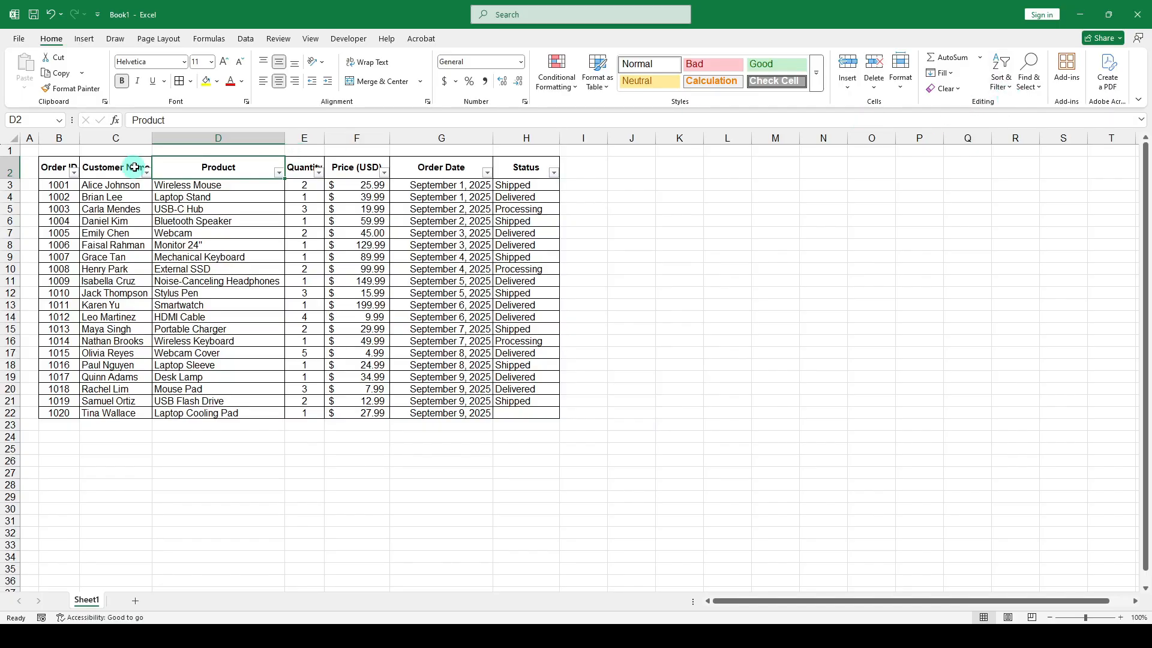
- Turn off filtering for the orders table's header row
click(58, 168)
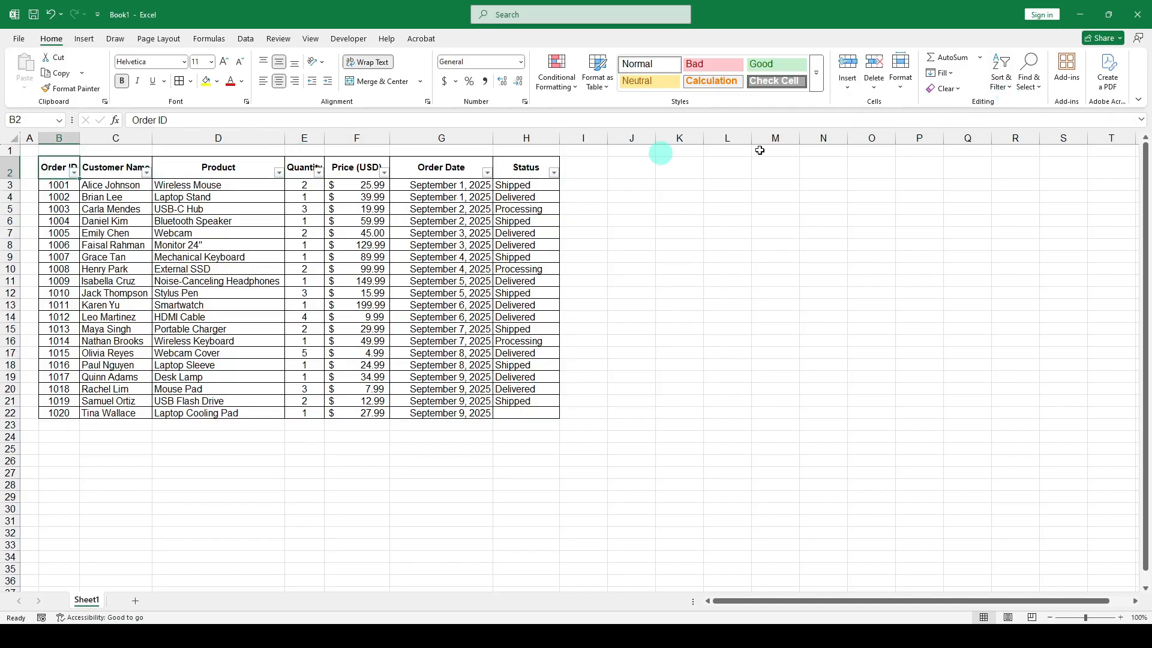
click(1002, 89)
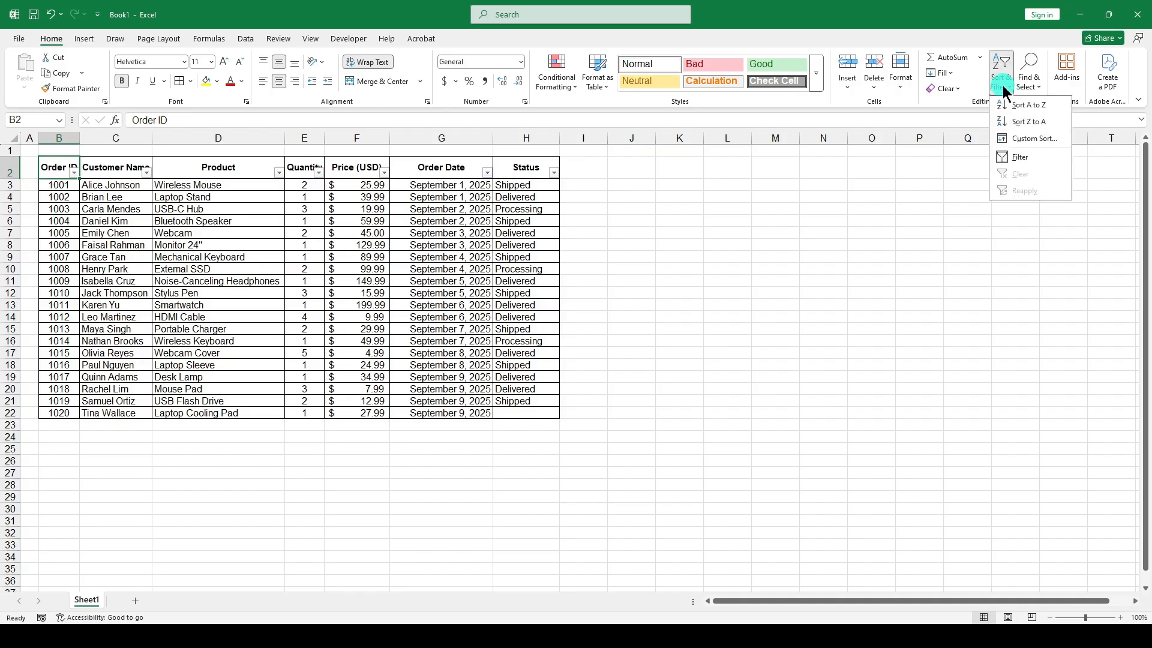
click(1028, 157)
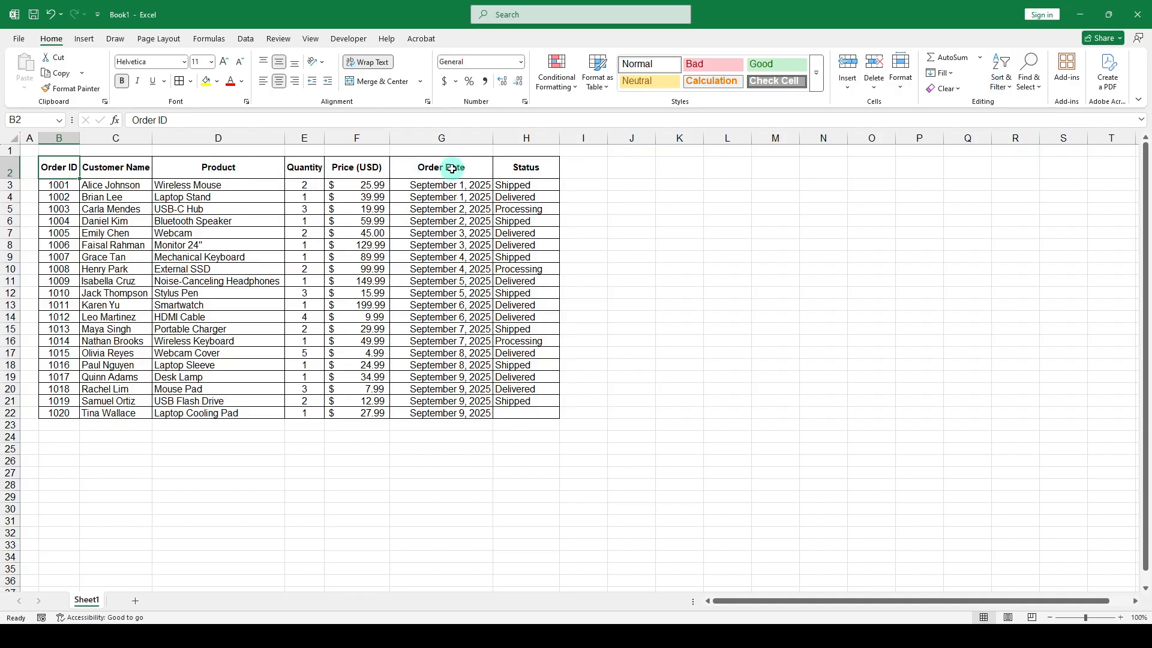